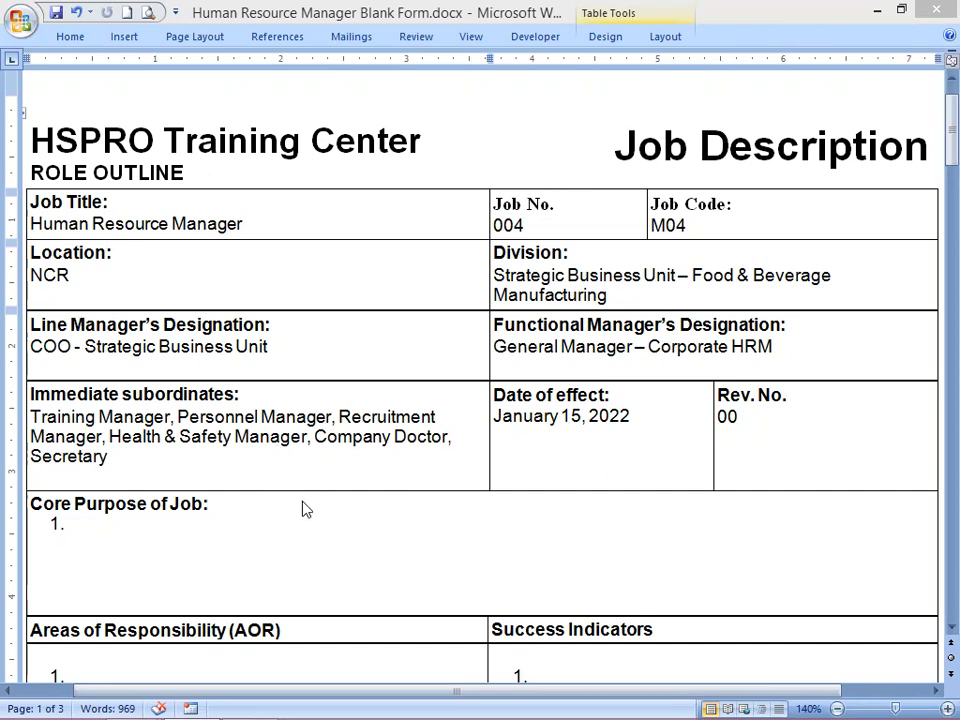
Place the cursor in the first Core Purpose of Job item and review the form's sections from Areas of Responsibility through Competencies.
{"action": "left_click", "coordinate": [326, 541]}
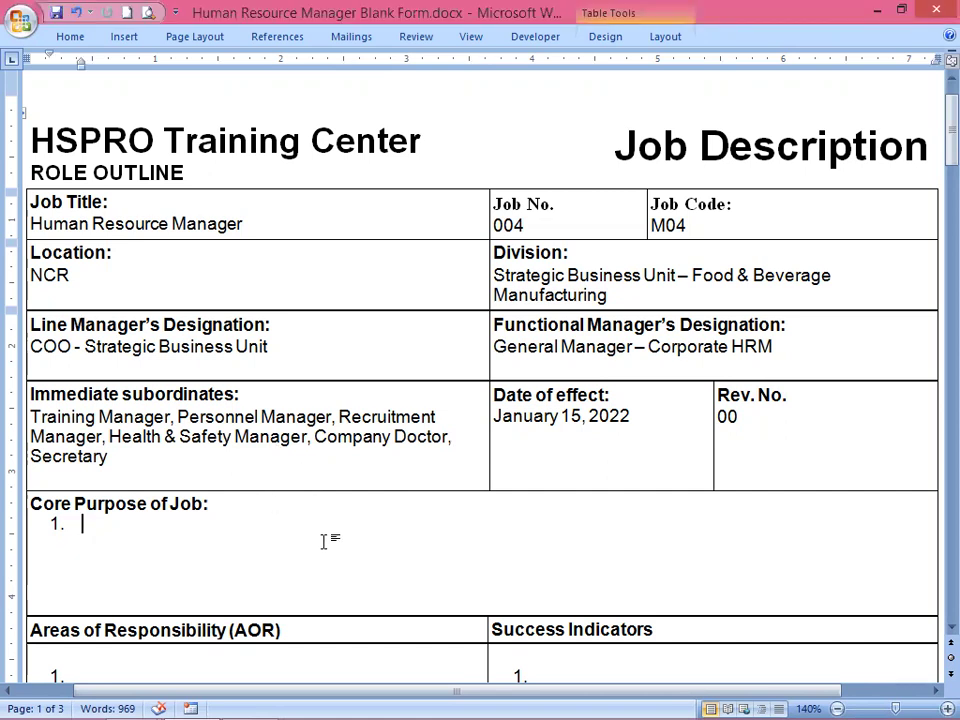
{"action": "scroll", "coordinate": [324, 543], "scroll_direction": "down", "scroll_amount": 2}
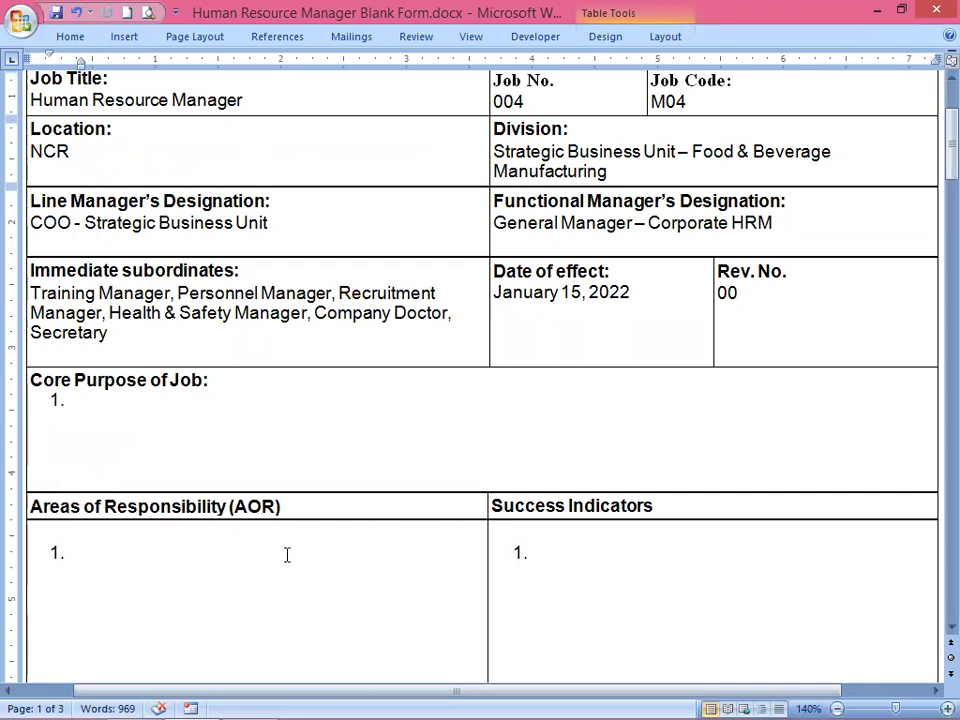
{"action": "scroll", "coordinate": [365, 538], "scroll_direction": "down", "scroll_amount": 5}
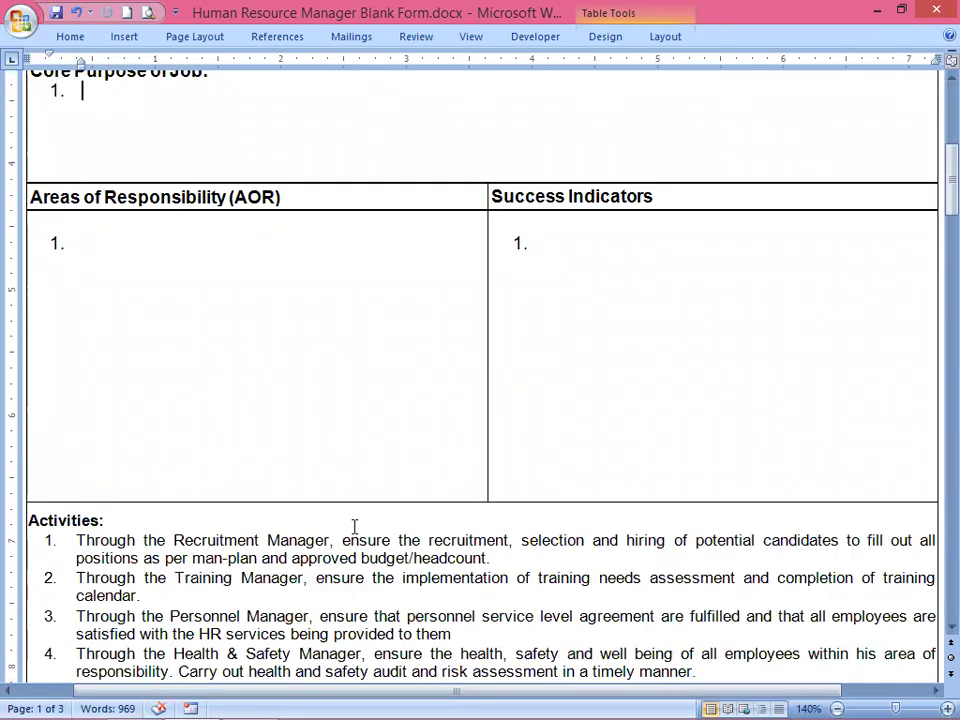
{"action": "scroll", "coordinate": [361, 533], "scroll_direction": "down", "scroll_amount": 2}
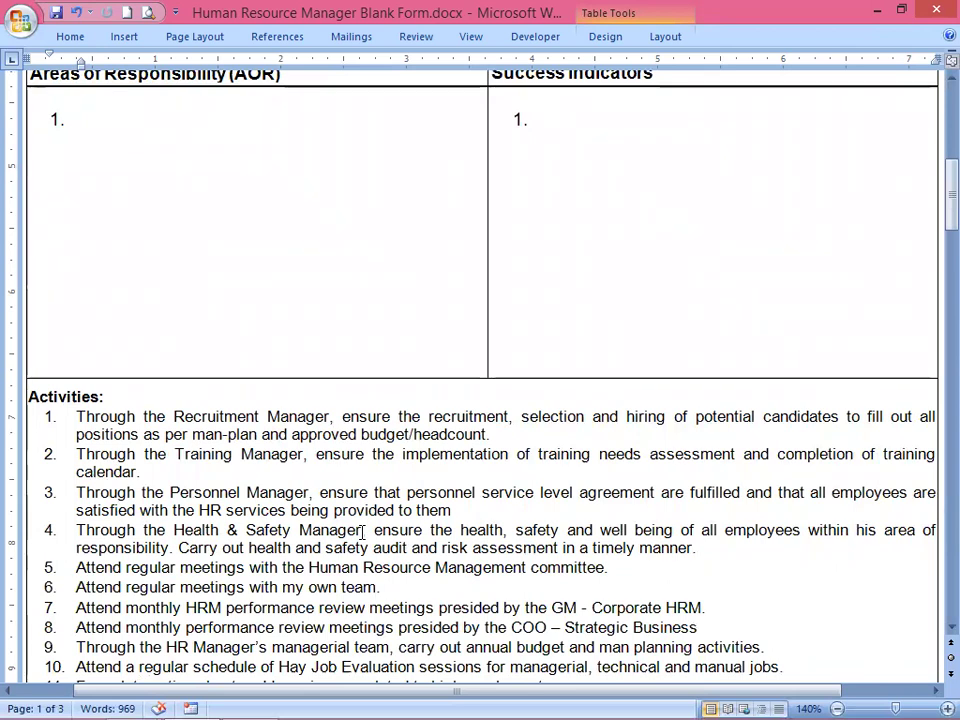
{"action": "scroll", "coordinate": [283, 506], "scroll_direction": "down", "scroll_amount": 1}
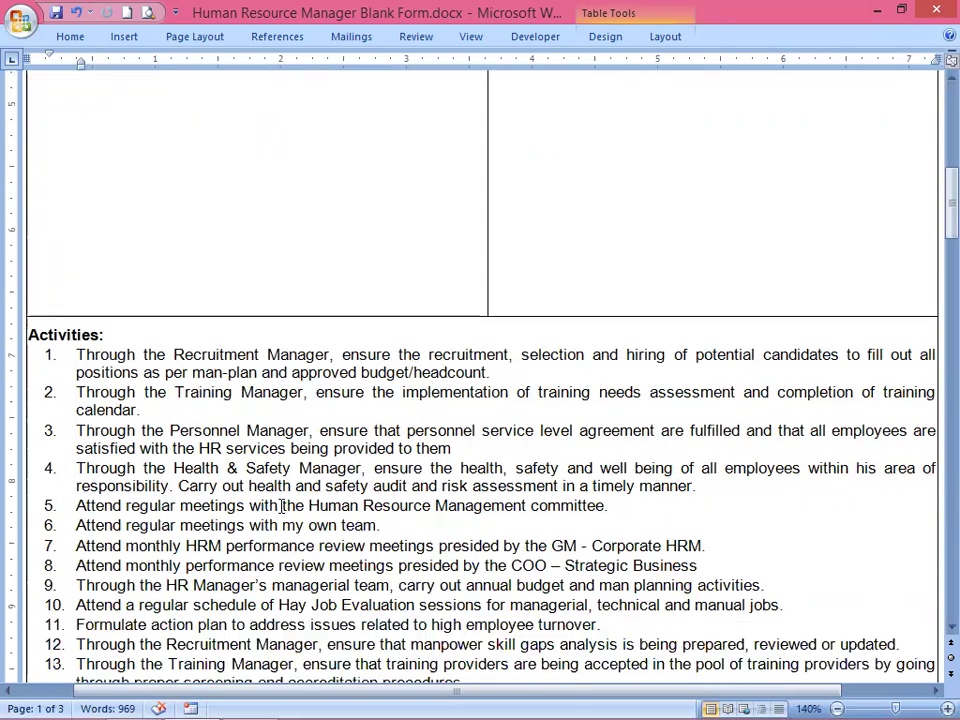
{"action": "scroll", "coordinate": [282, 502], "scroll_direction": "down", "scroll_amount": 7}
{"action": "scroll", "coordinate": [281, 500], "scroll_direction": "down", "scroll_amount": 7}
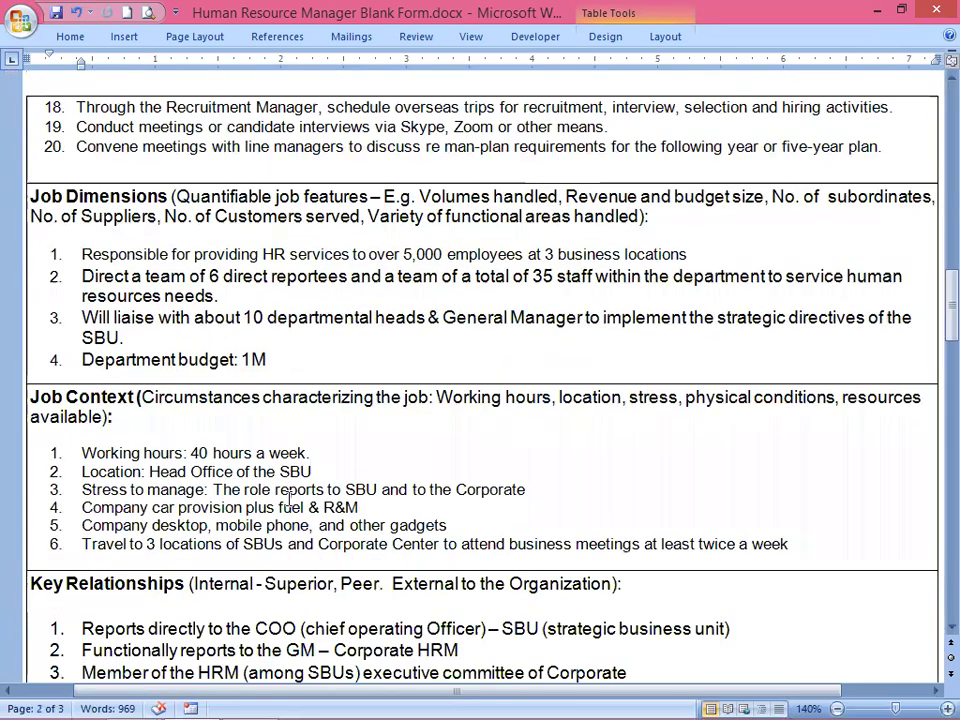
{"action": "scroll", "coordinate": [295, 495], "scroll_direction": "down", "scroll_amount": 7}
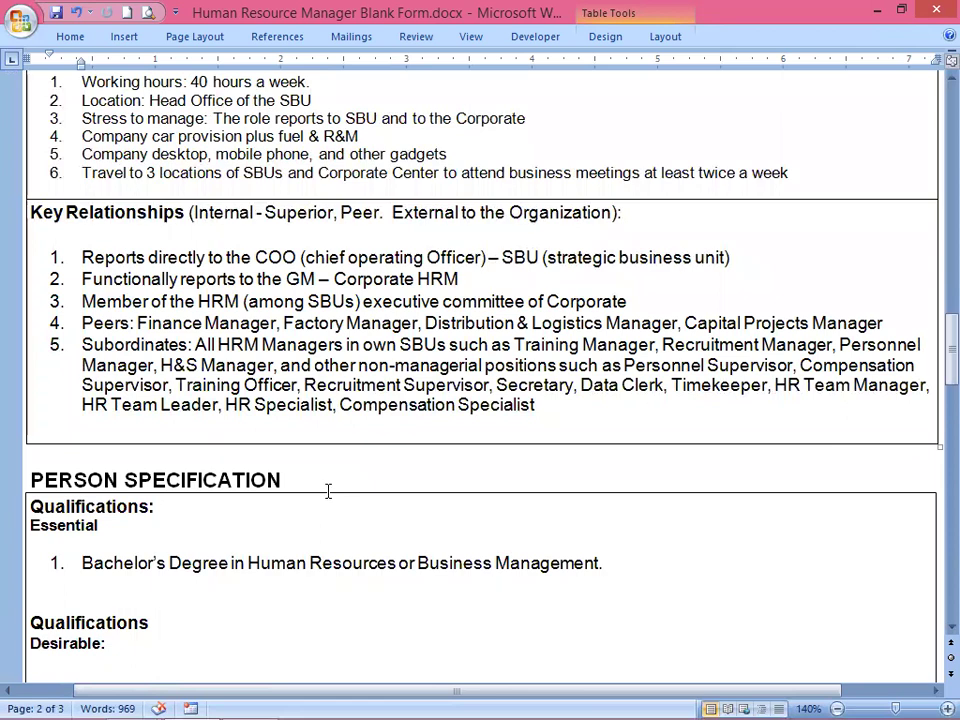
{"action": "scroll", "coordinate": [329, 490], "scroll_direction": "down", "scroll_amount": 1}
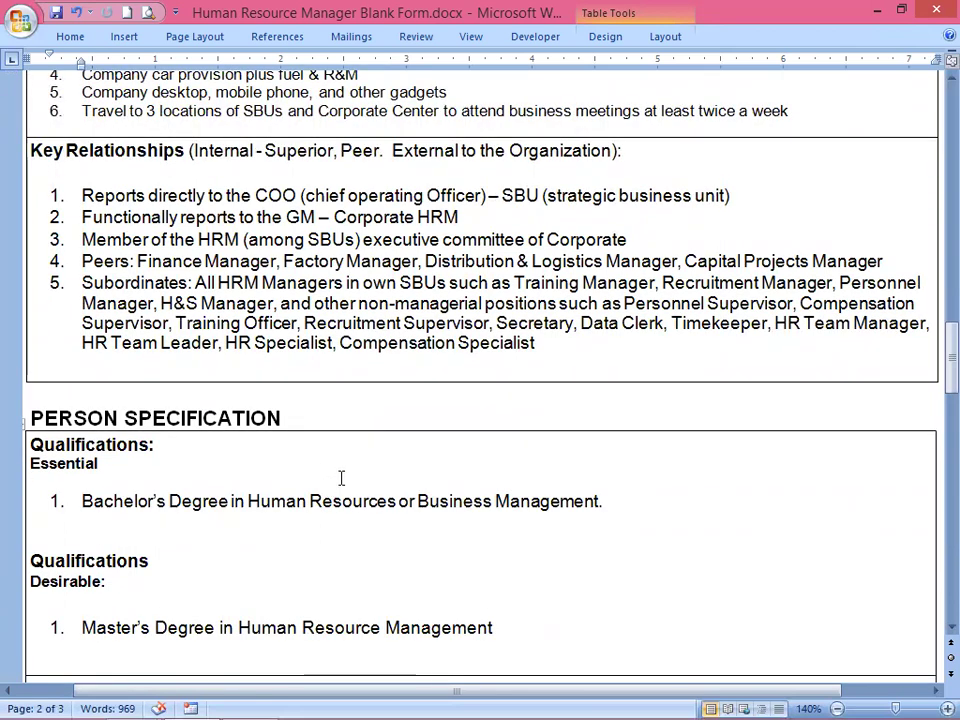
{"action": "scroll", "coordinate": [342, 487], "scroll_direction": "down", "scroll_amount": 5}
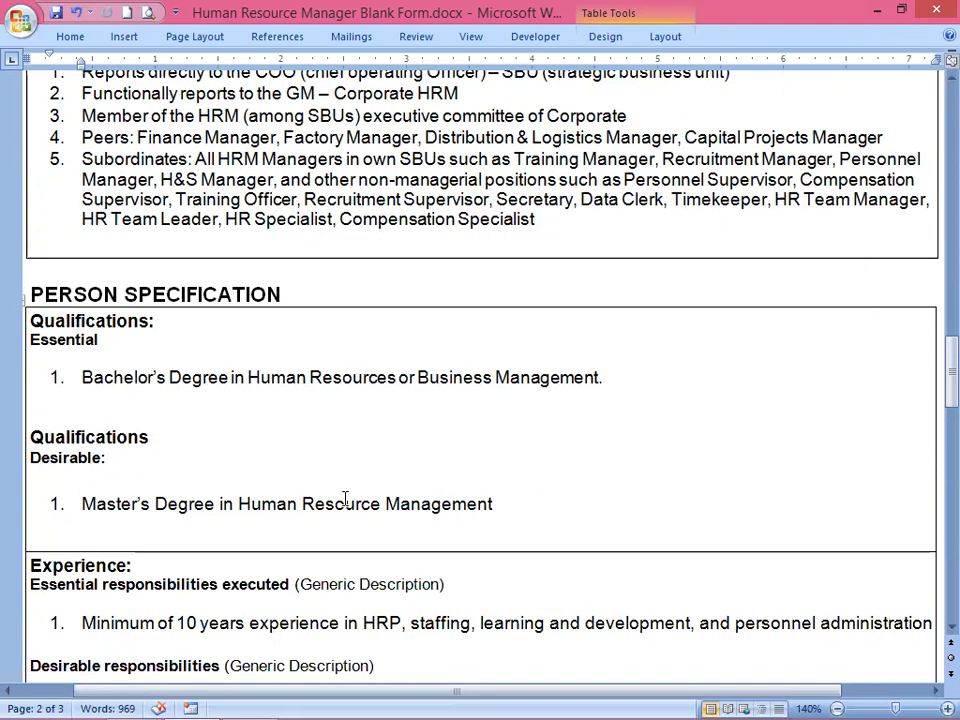
{"action": "scroll", "coordinate": [347, 497], "scroll_direction": "down", "scroll_amount": 3}
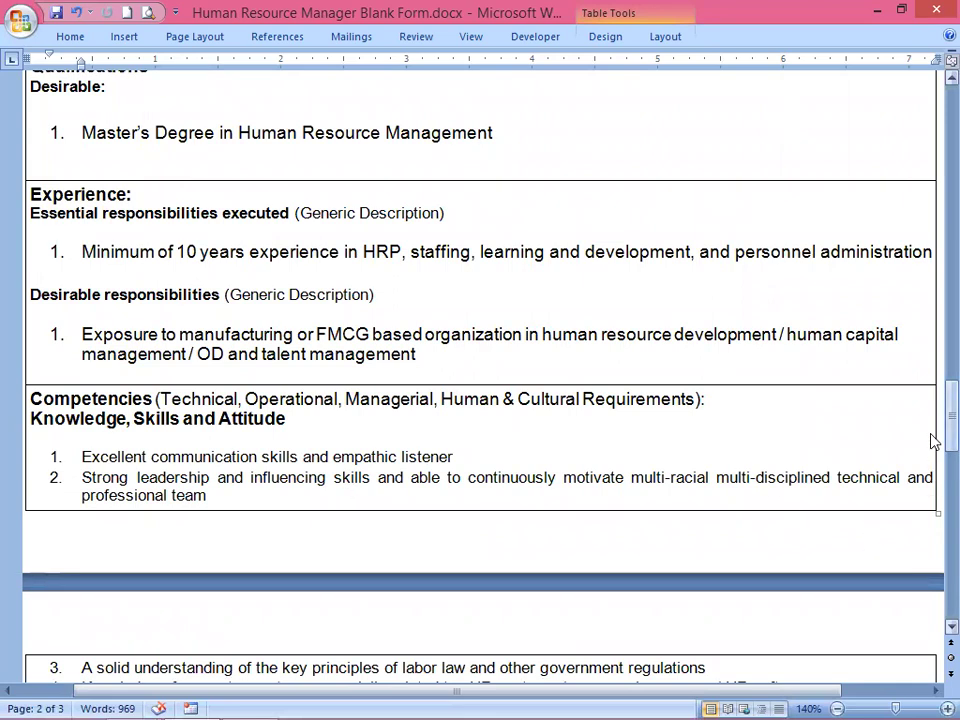
{"action": "left_click_drag", "start_coordinate": [932, 441], "coordinate": [932, 170]}
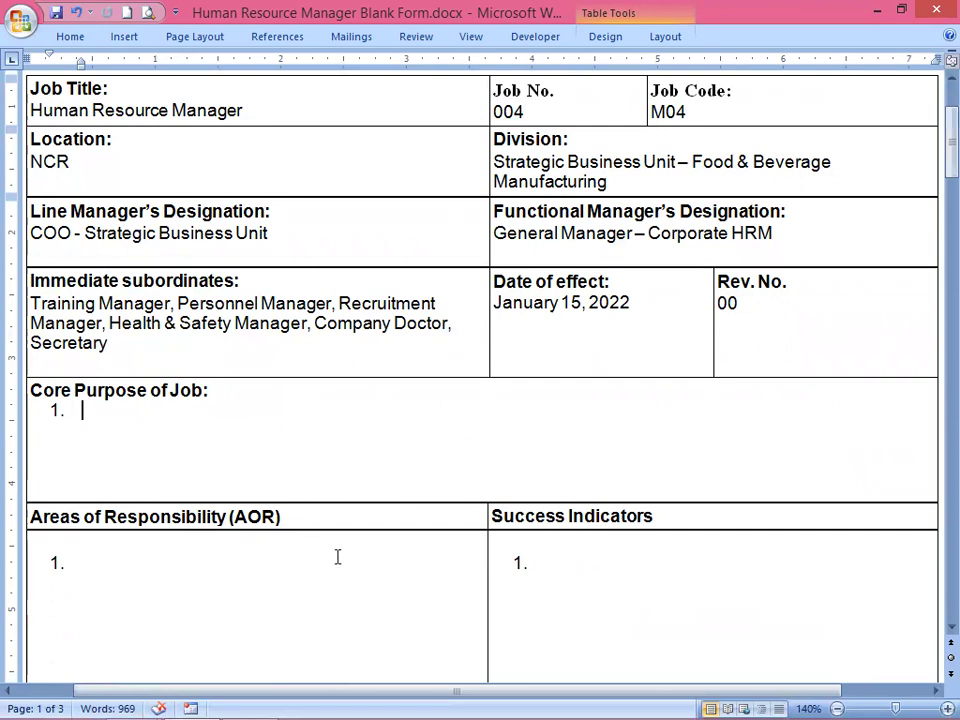
Begin the first Core Purpose of Job item with "To drive the HRM team of managers to ensure the".
{"action": "scroll", "coordinate": [380, 575], "scroll_direction": "down", "scroll_amount": 1}
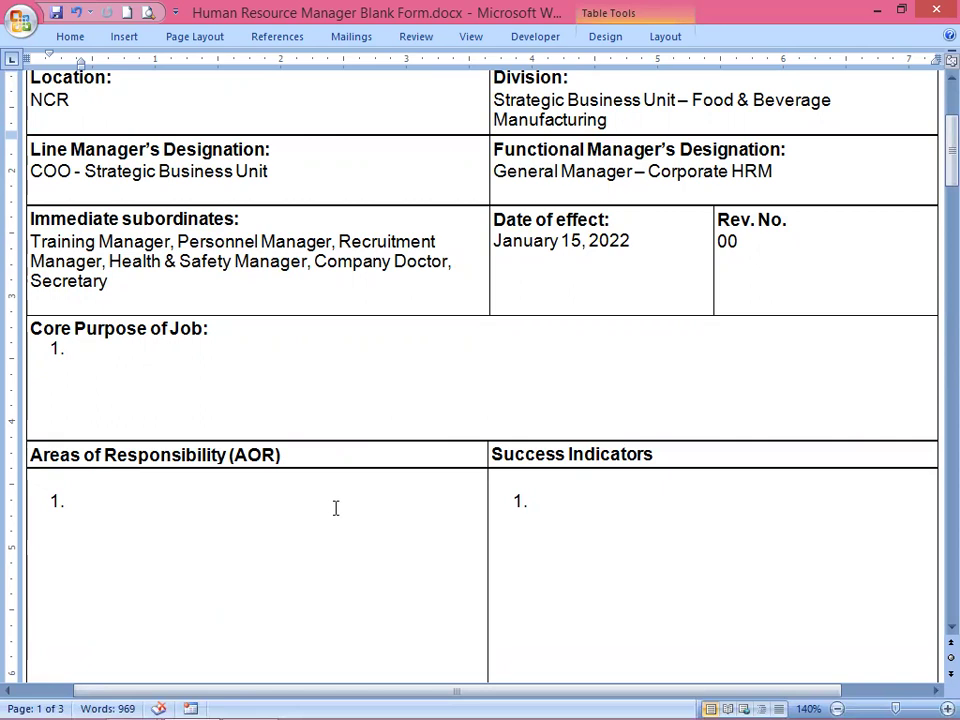
{"action": "type", "text": "To drive"}
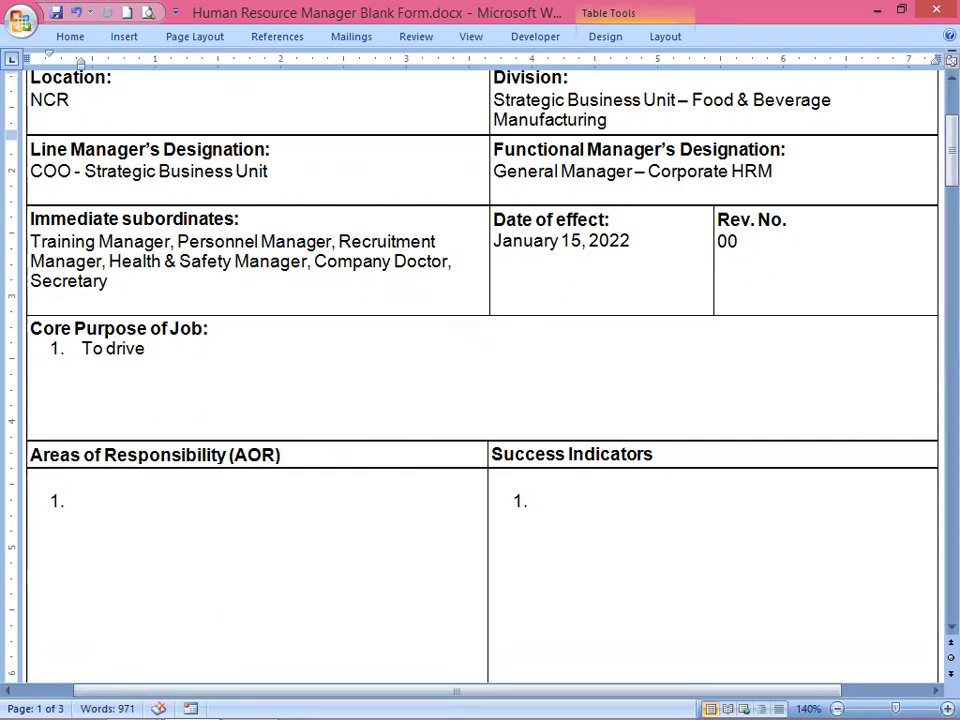
{"action": "type", "text": " the HRM"}
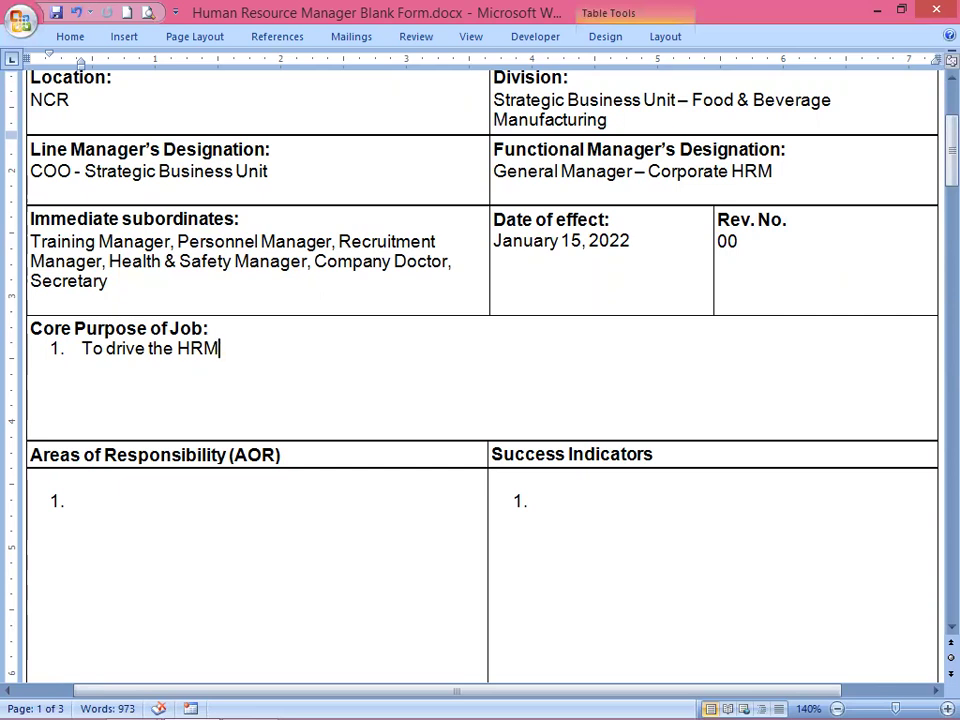
{"action": "type", "text": "team"}
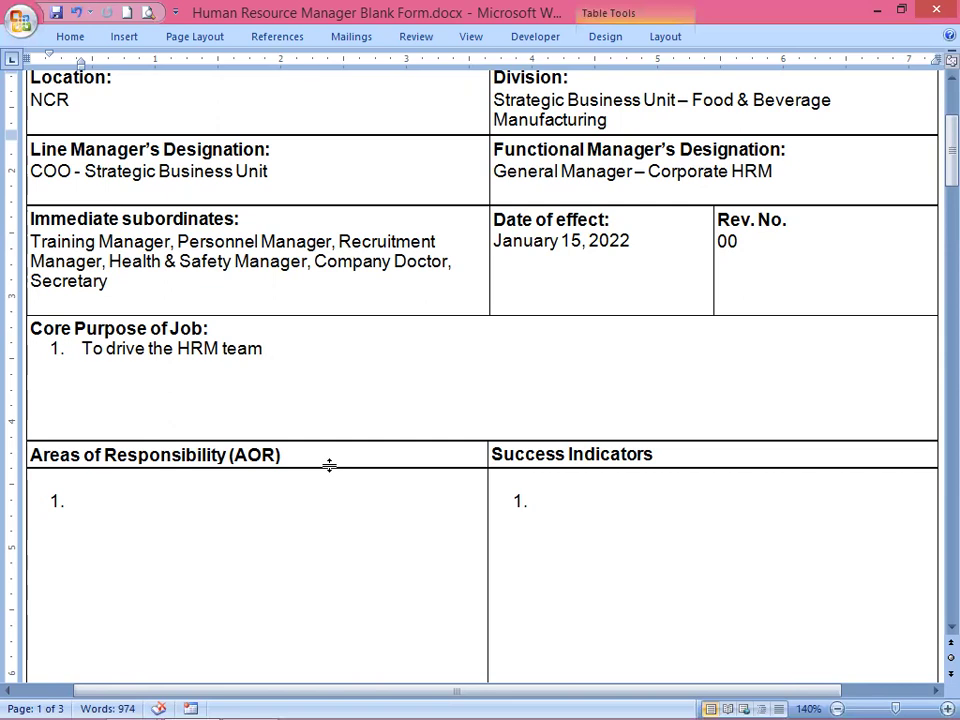
{"action": "type", "text": "of manager"}
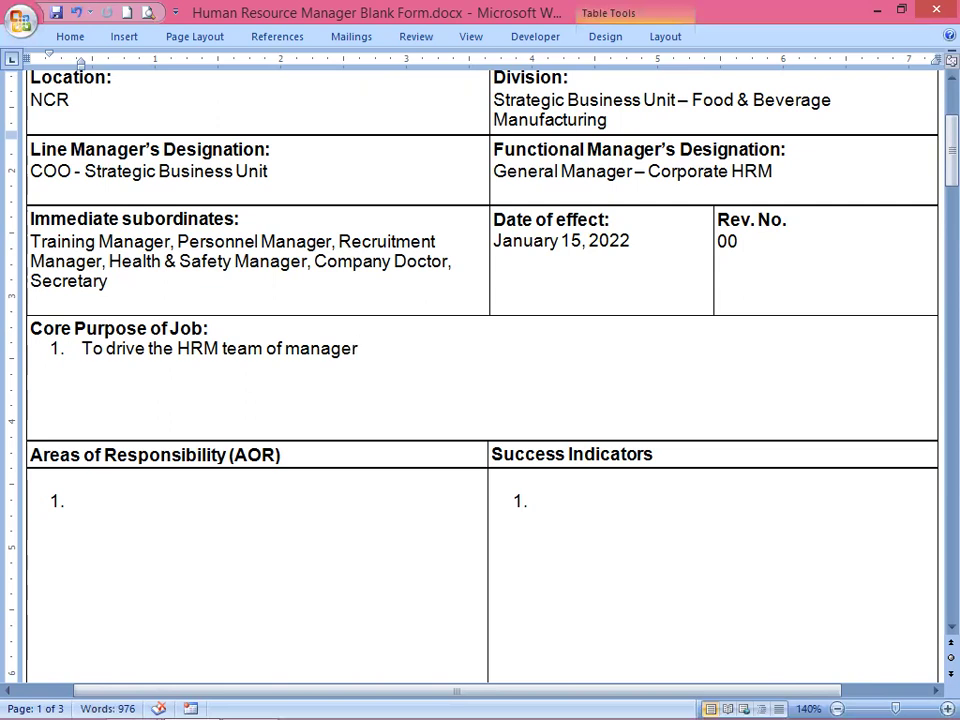
{"action": "type", "text": "managers to ensure the"}
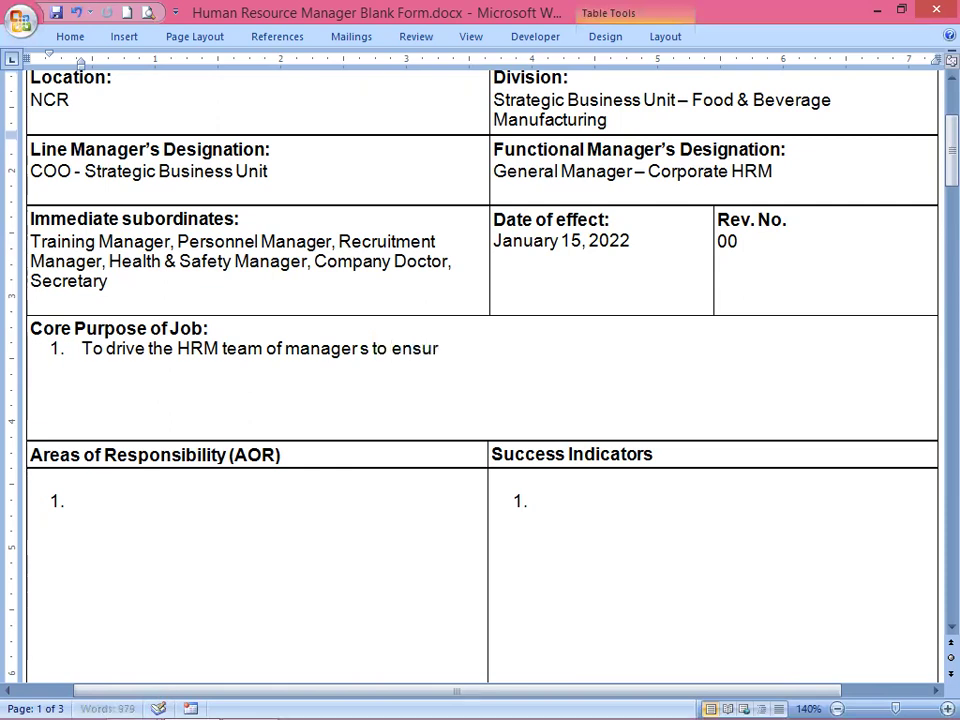
Continue the Core Purpose sentence with "attraction, training,development".
{"action": "type", "text": " attrac"}
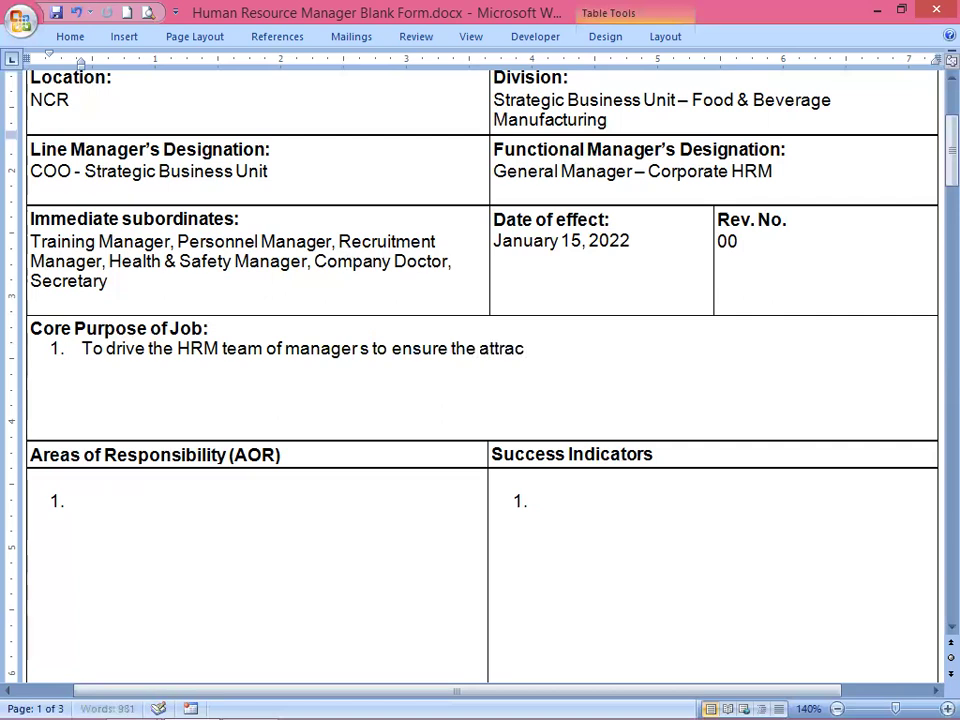
{"action": "type", "text": "tion"}
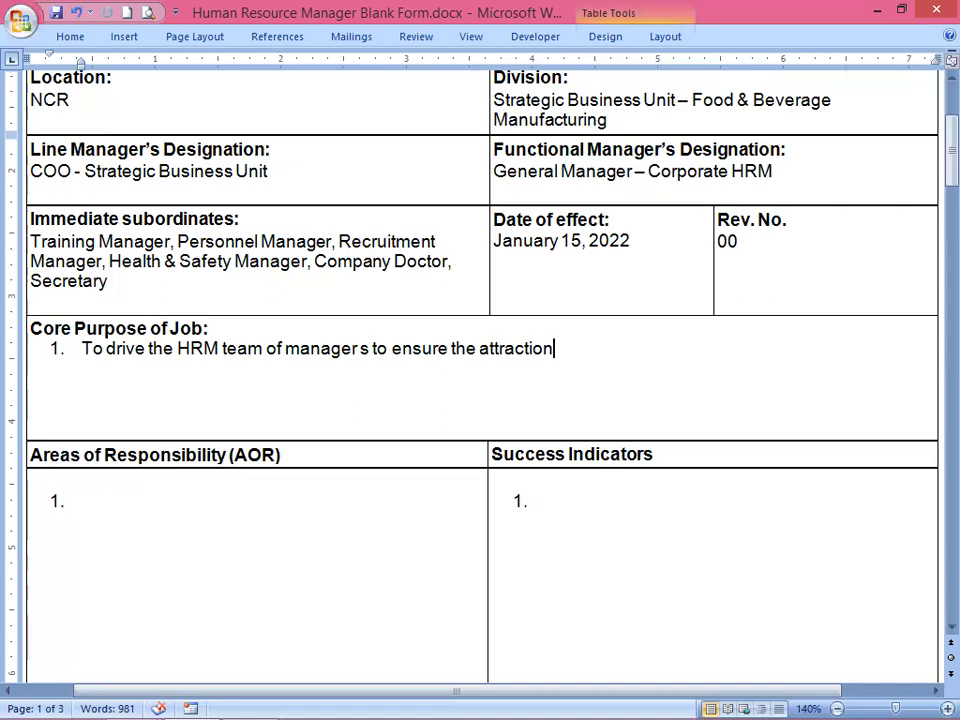
{"action": "type", "text": ", training,"}
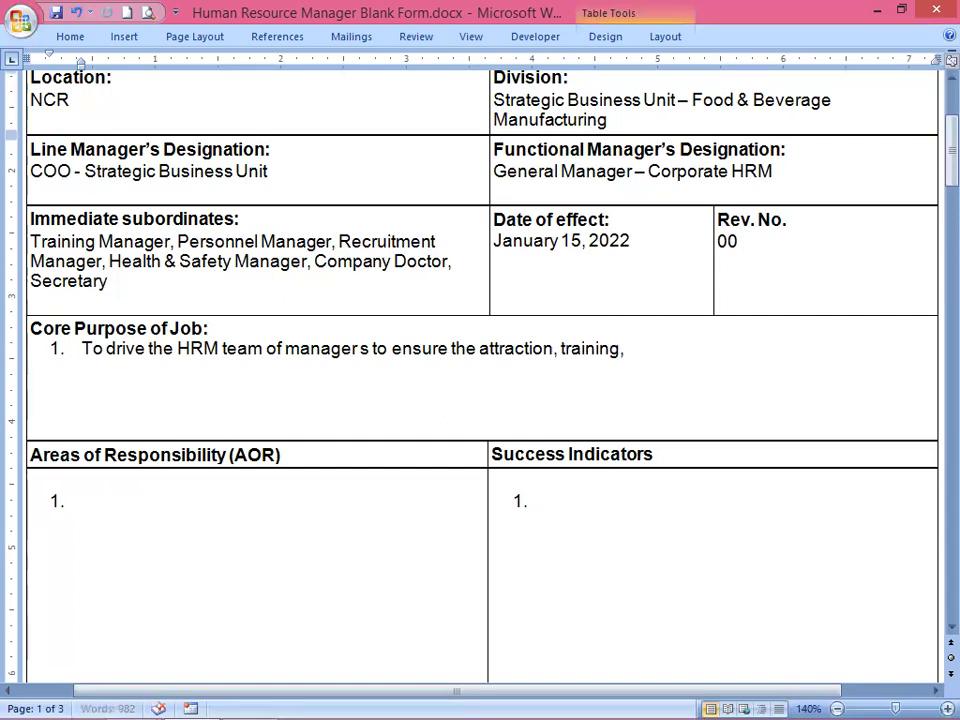
{"action": "type", "text": "devel"}
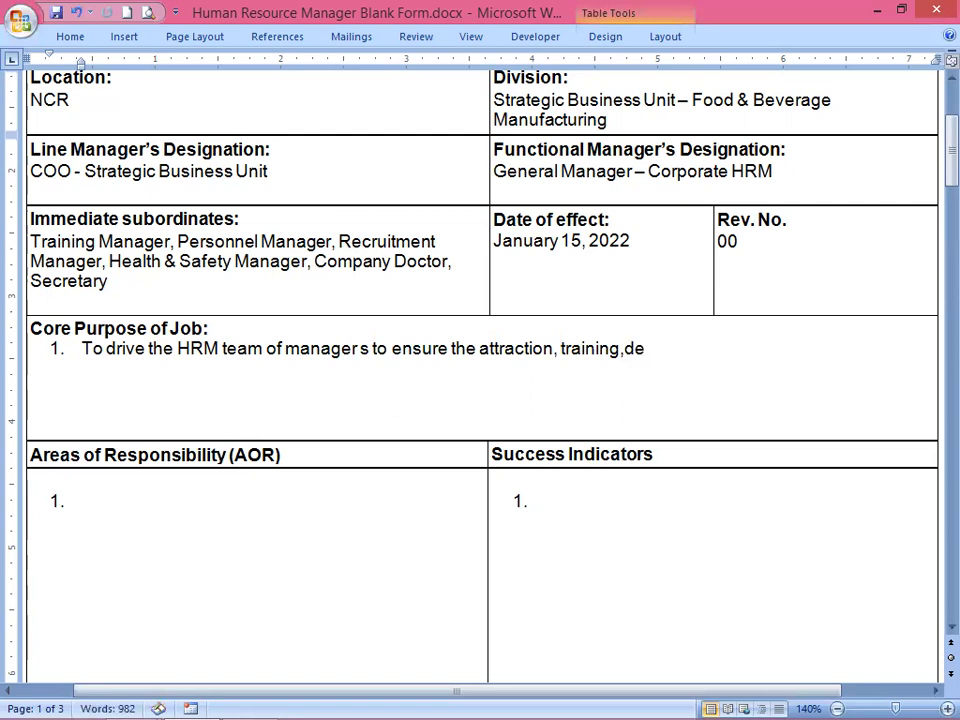
{"action": "type", "text": "op"}
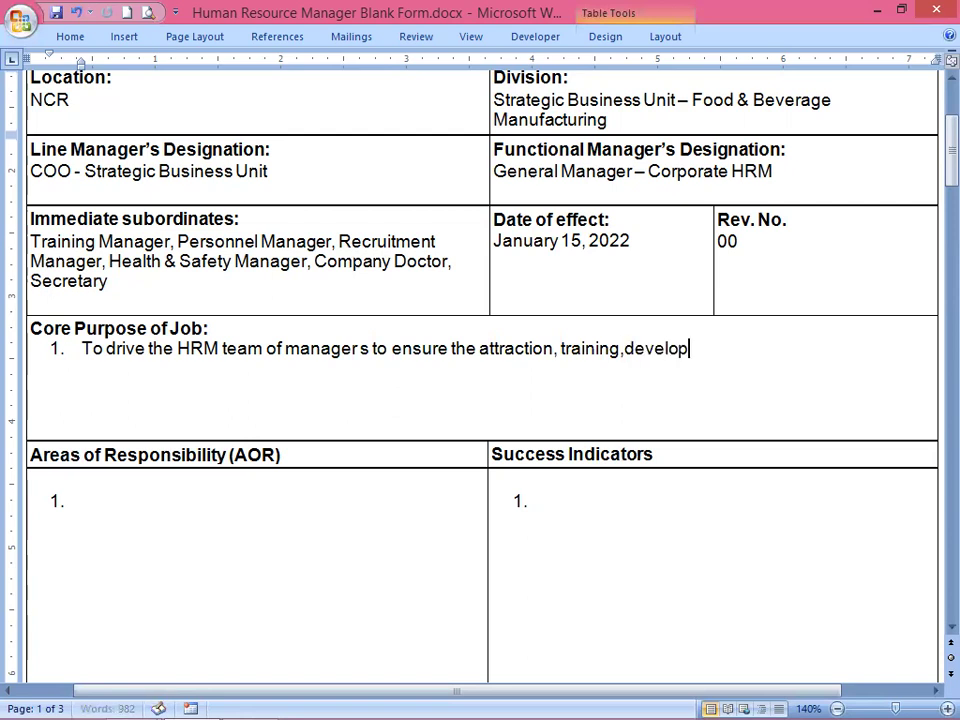
{"action": "type", "text": "ment"}
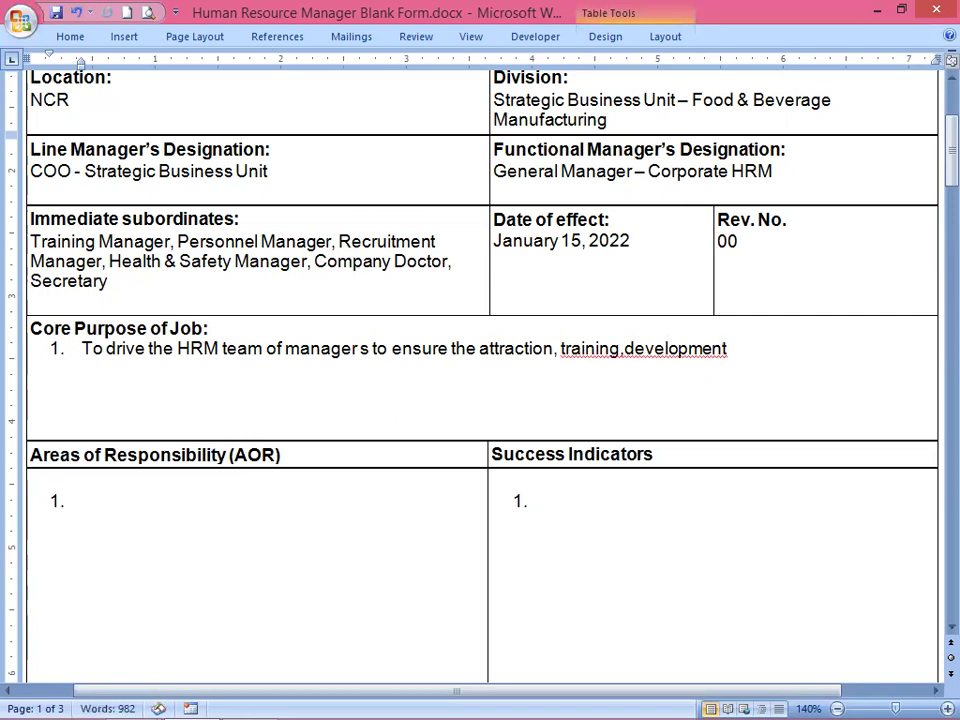
Insert the missing space between "training," and "development" in the Core Purpose sentence.
{"action": "key", "text": "Left"}
{"action": "key", "text": "Left"}
{"action": "key", "text": "Left"}
{"action": "key", "text": "Left"}
{"action": "key", "text": "Left"}
{"action": "key", "text": "Left"}
{"action": "key", "text": "Left"}
{"action": "key", "text": "Left"}
{"action": "key", "text": "Left"}
{"action": "key", "text": "Left"}
{"action": "key", "text": "Left"}
{"action": "key", "text": "Left"}
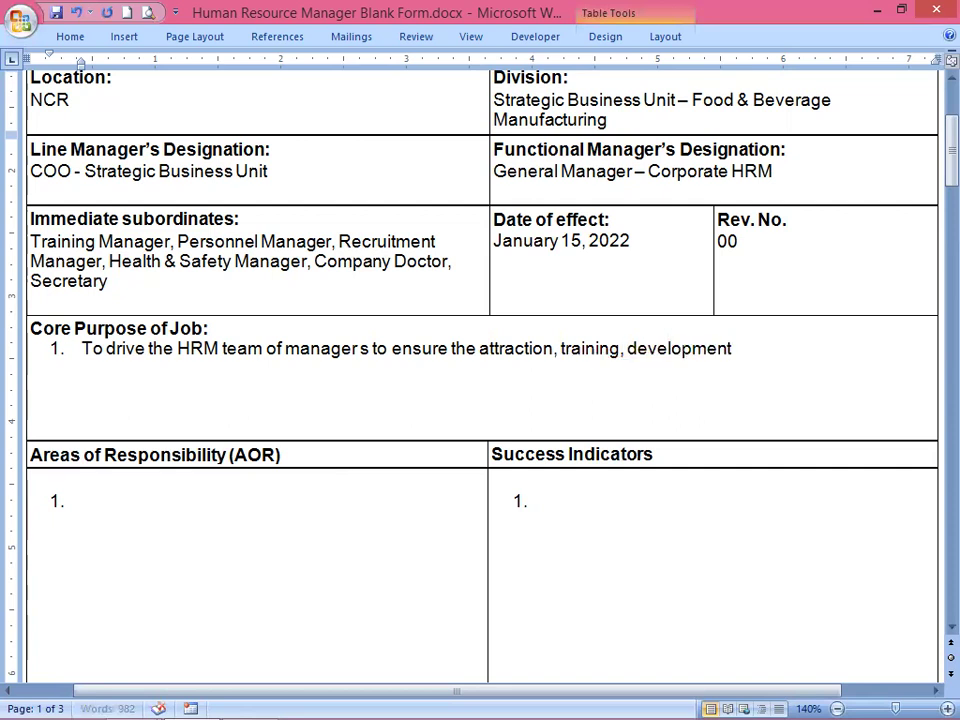
Extend the end of the Core Purpose sentence with ", performance, retention and rewarding".
{"action": "key", "text": "Right"}
{"action": "key", "text": "Right"}
{"action": "key", "text": "Right"}
{"action": "key", "text": "Right"}
{"action": "key", "text": "Right"}
{"action": "key", "text": "Right"}
{"action": "key", "text": "Right"}
{"action": "key", "text": "Right"}
{"action": "key", "text": "Right"}
{"action": "key", "text": "Right"}
{"action": "key", "text": "Right"}
{"action": "type", "text": ", perform"}
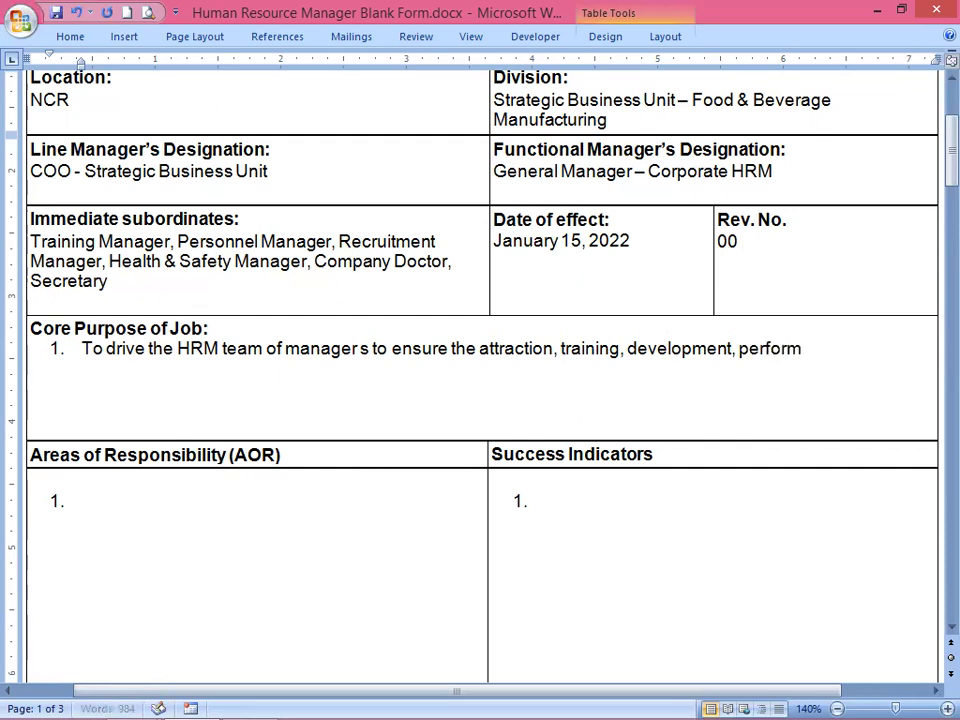
{"action": "type", "text": "ance"}
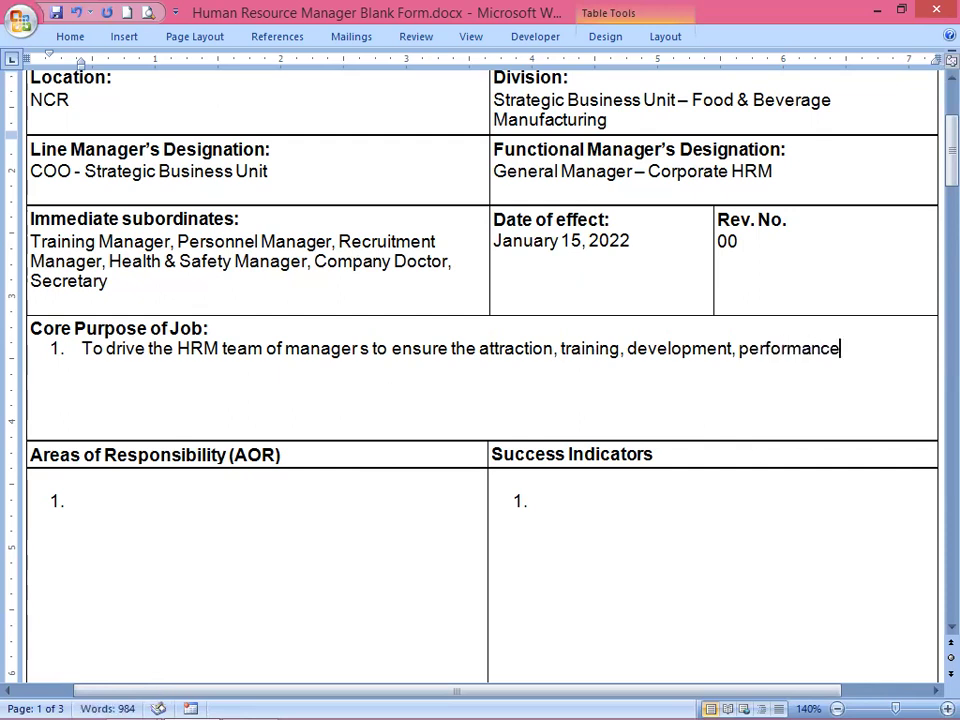
{"action": "type", "text": ", rete"}
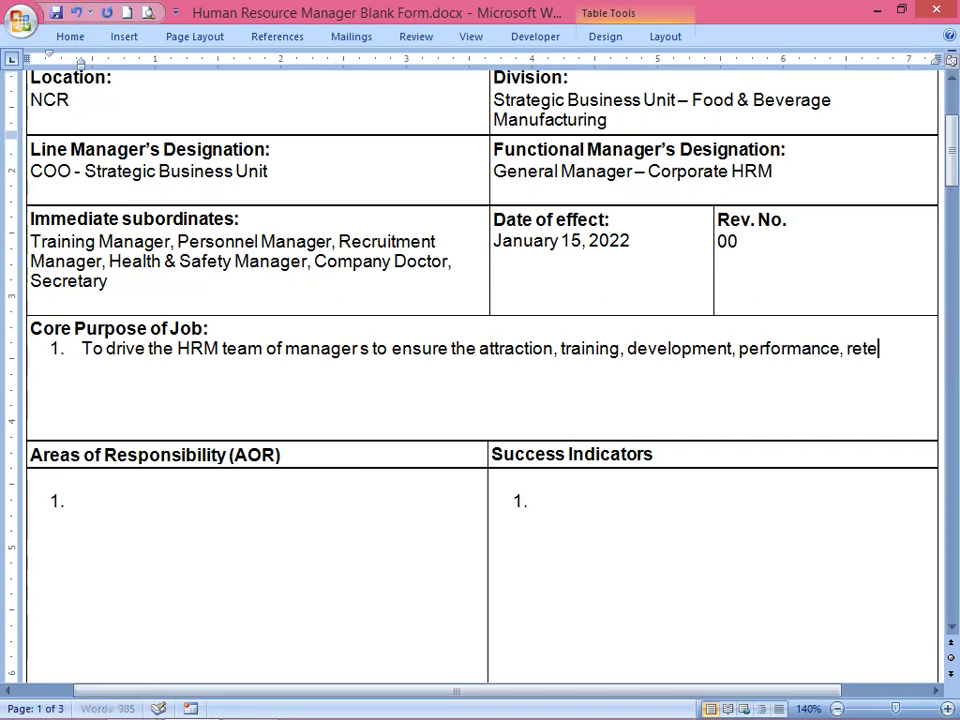
{"action": "type", "text": "ntion"}
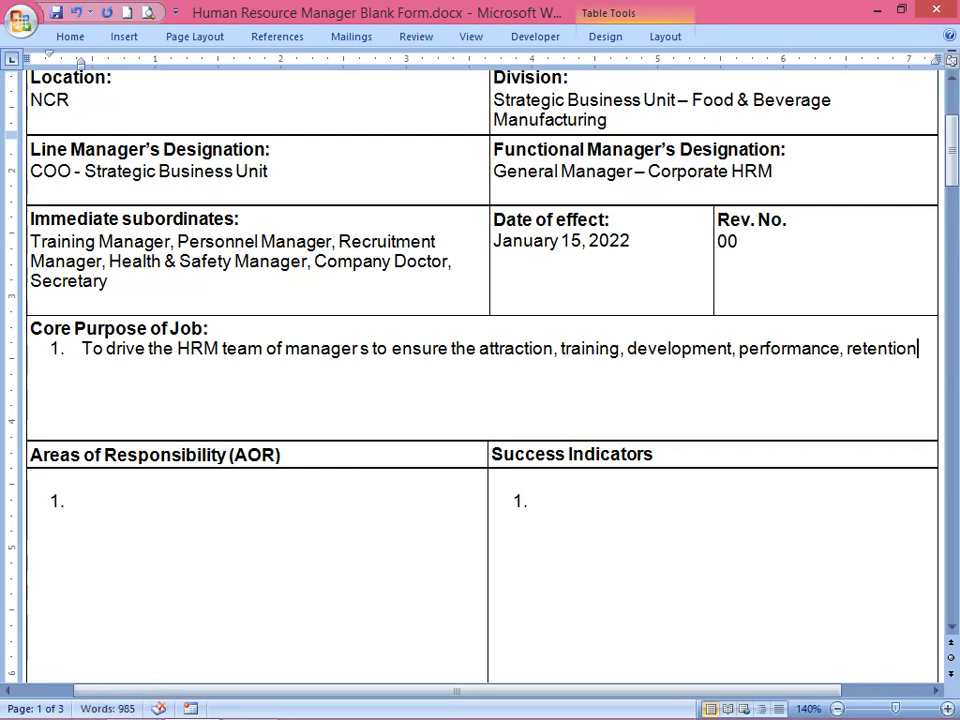
{"action": "type", "text": " and req"}
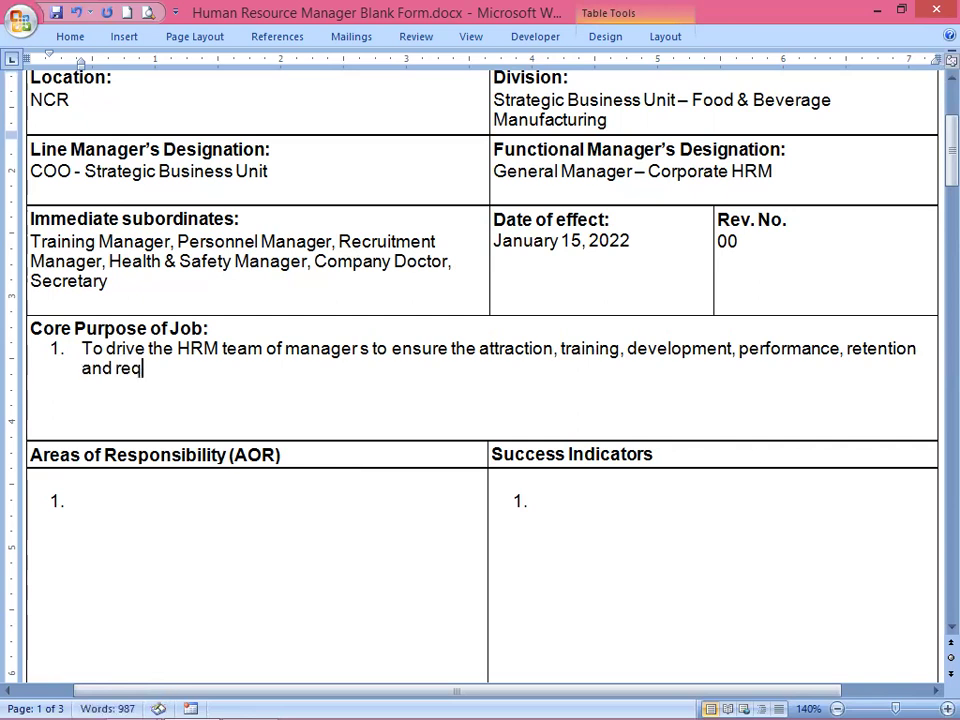
{"action": "key", "text": "BackSpace"}
{"action": "type", "text": "warding"}
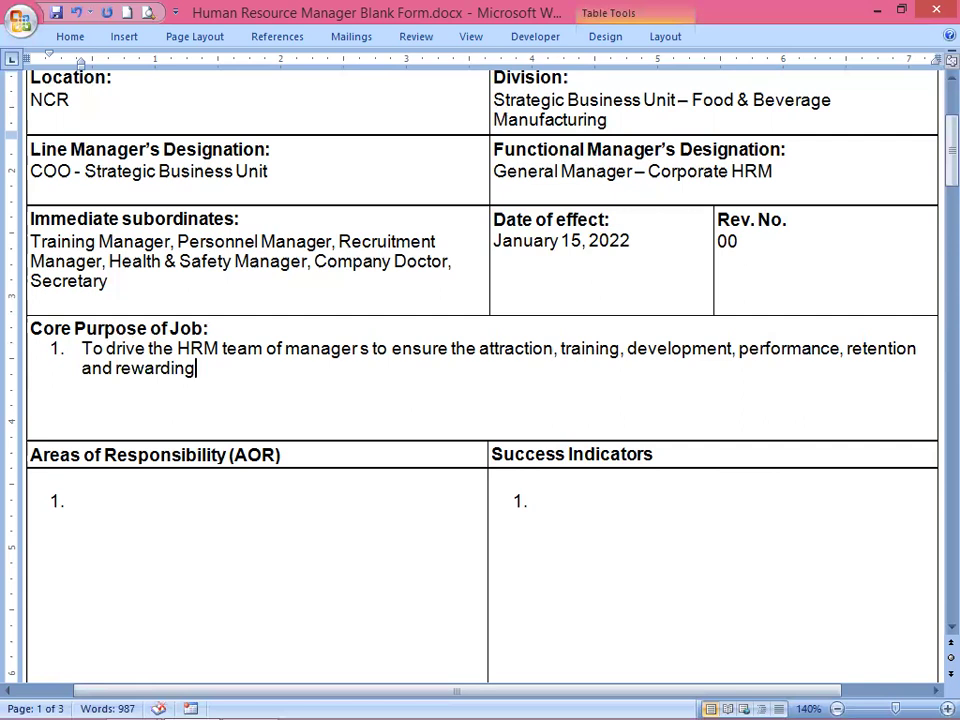
Continue the Core Purpose sentence after "rewarding" with "of employees in the SBU".
{"action": "type", "text": "of emplo"}
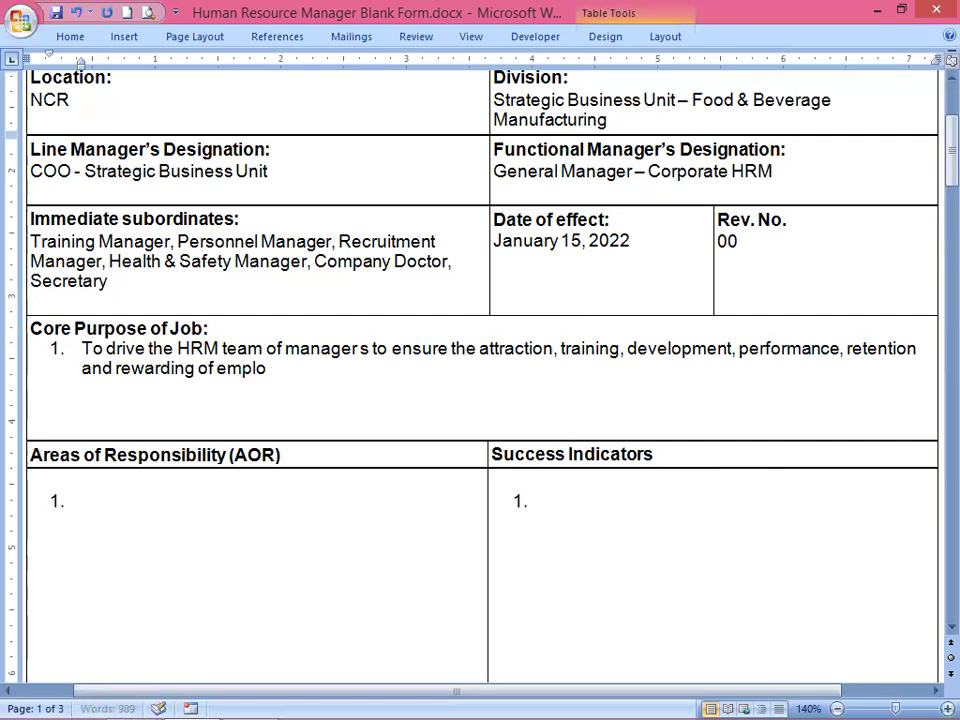
{"action": "type", "text": "yees"}
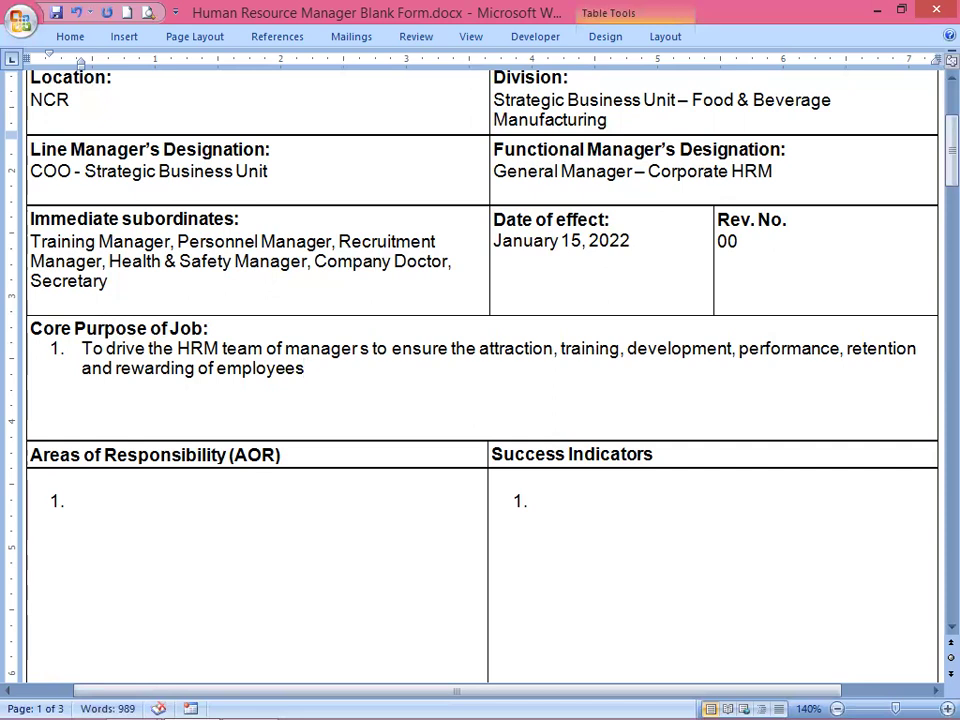
{"action": "type", "text": " in"}
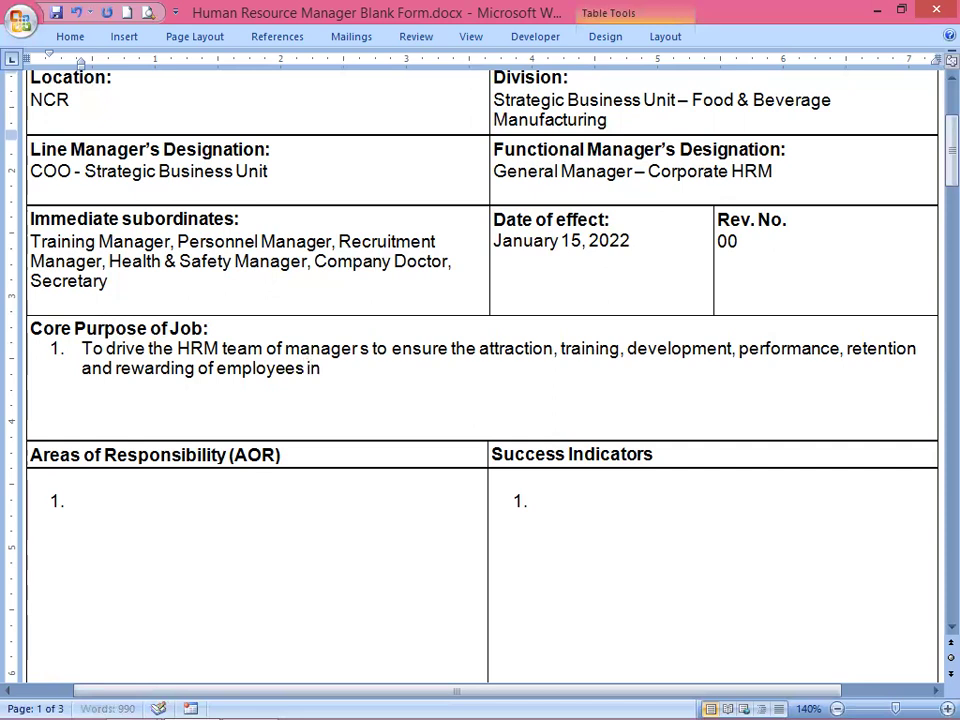
{"action": "type", "text": " the"}
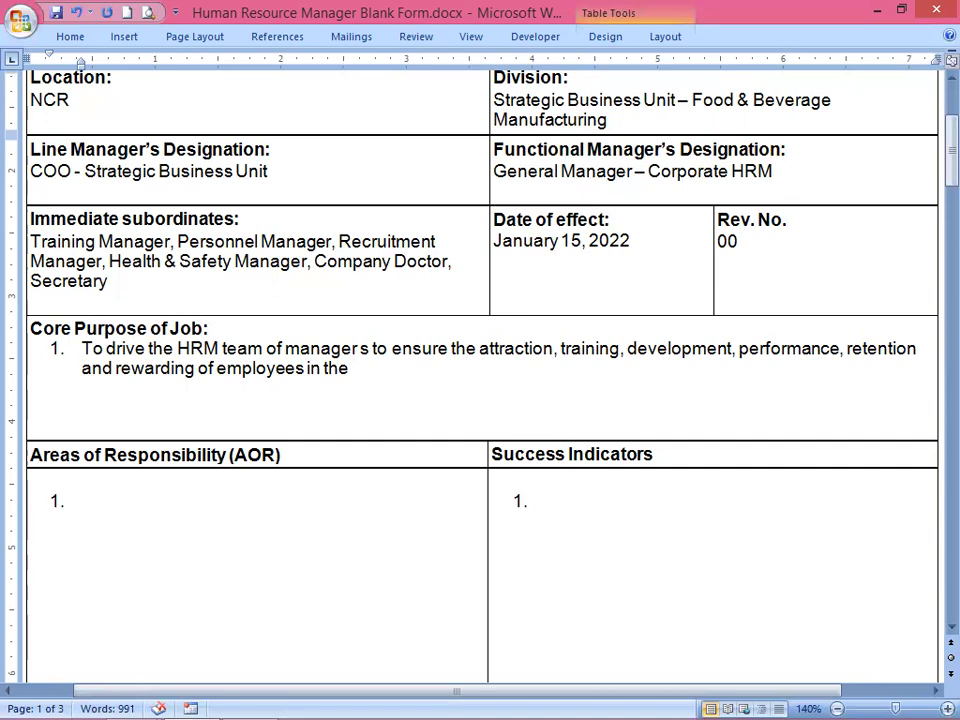
{"action": "type", "text": "SBU"}
Extend the Core Purpose sentence with "with the requisite skills, knowledge, expertise, and experience".
{"action": "type", "text": "with "}
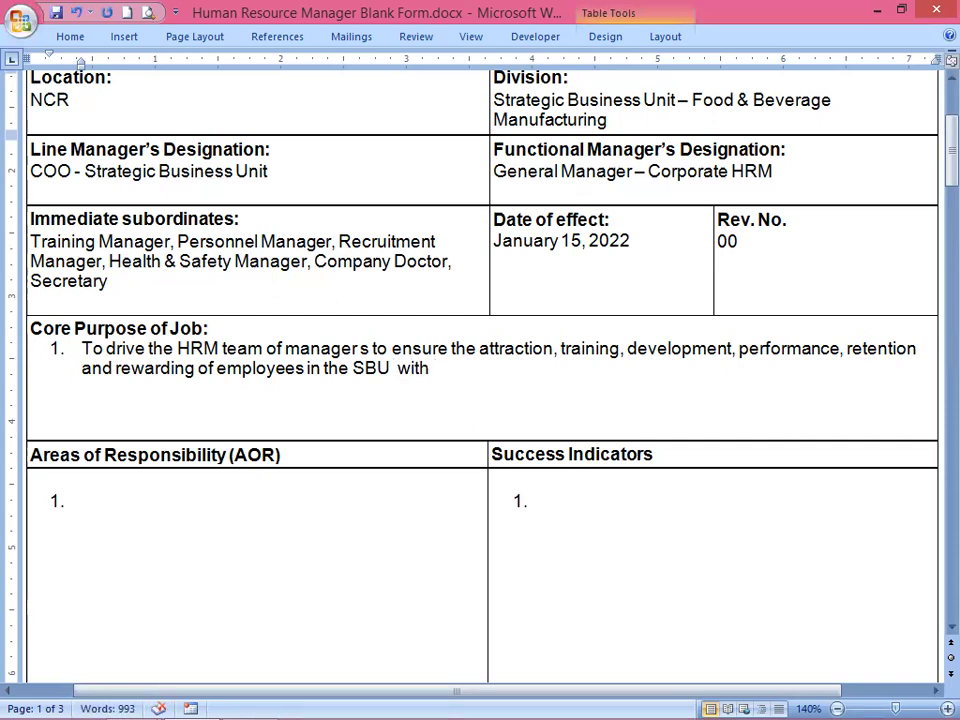
{"action": "type", "text": "the requisite s"}
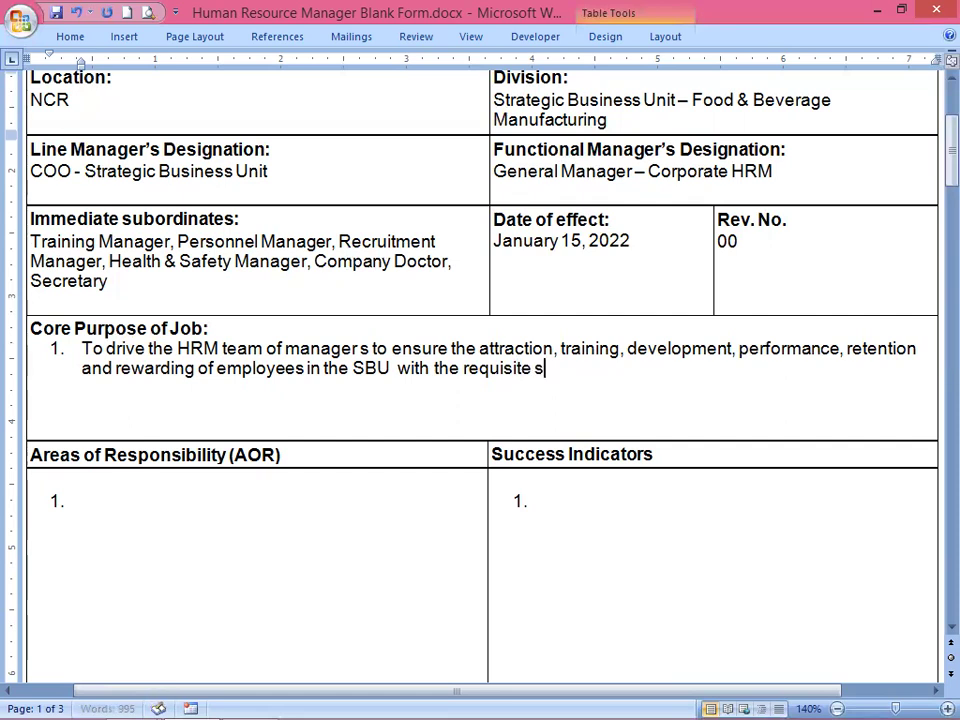
{"action": "type", "text": "kills"}
{"action": "key", "text": "BackSpace"}
{"action": "type", "text": ", kno"}
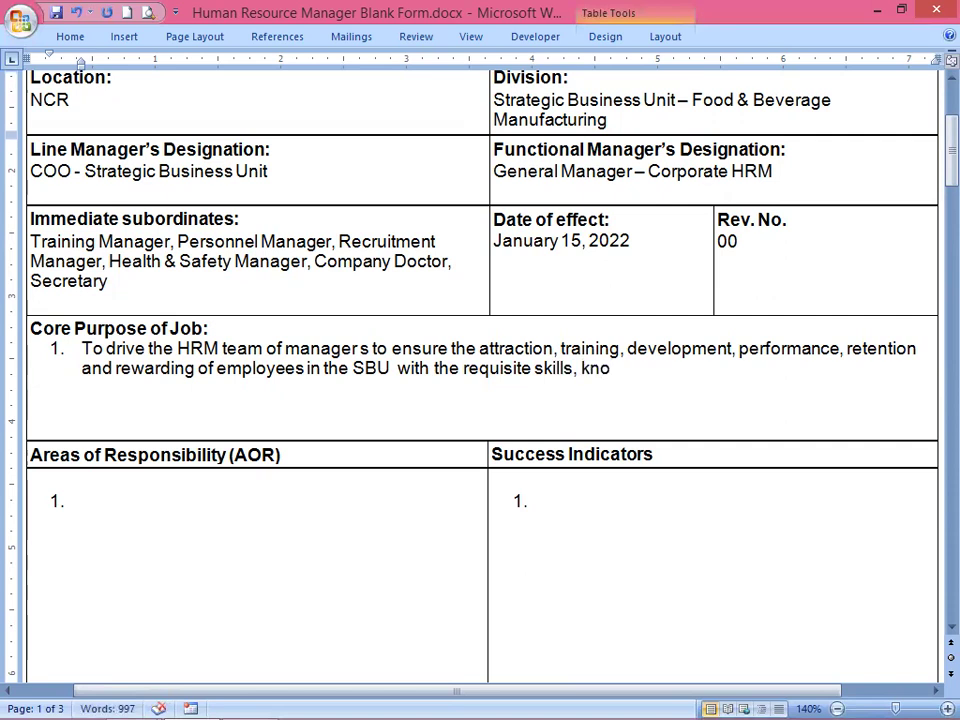
{"action": "type", "text": "wledge"}
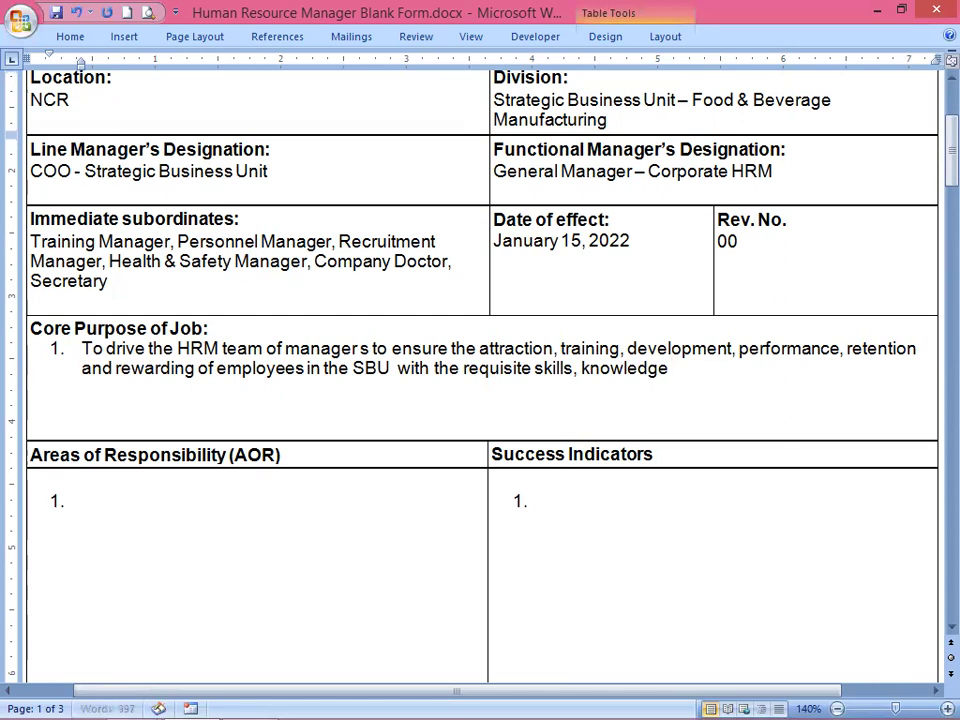
{"action": "type", "text": ", expertise"}
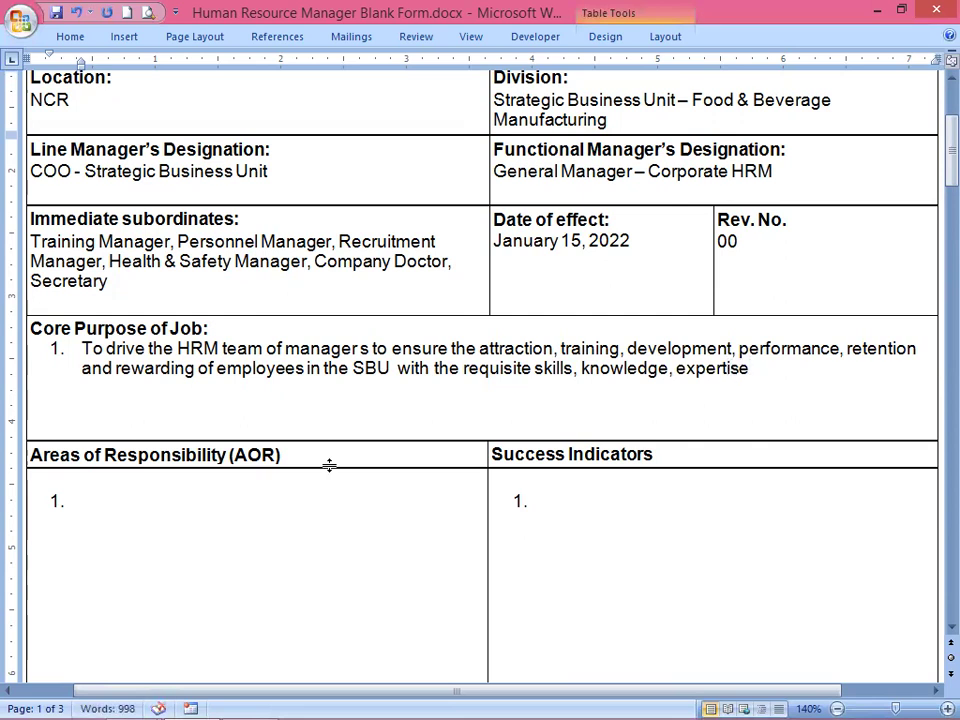
{"action": "type", "text": ", and ex"}
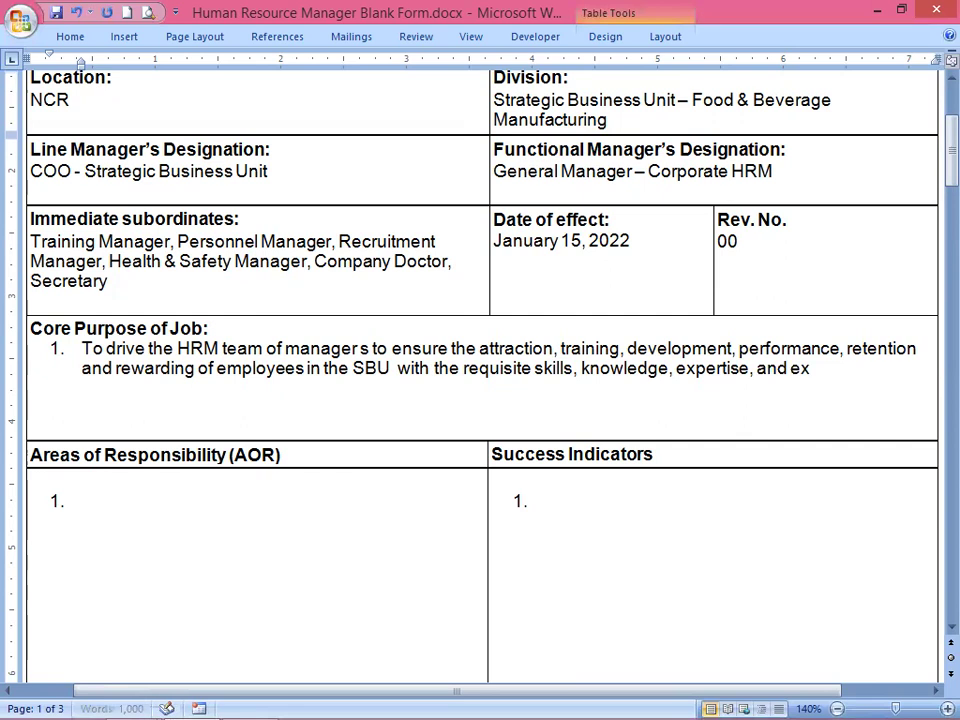
{"action": "type", "text": "per"}
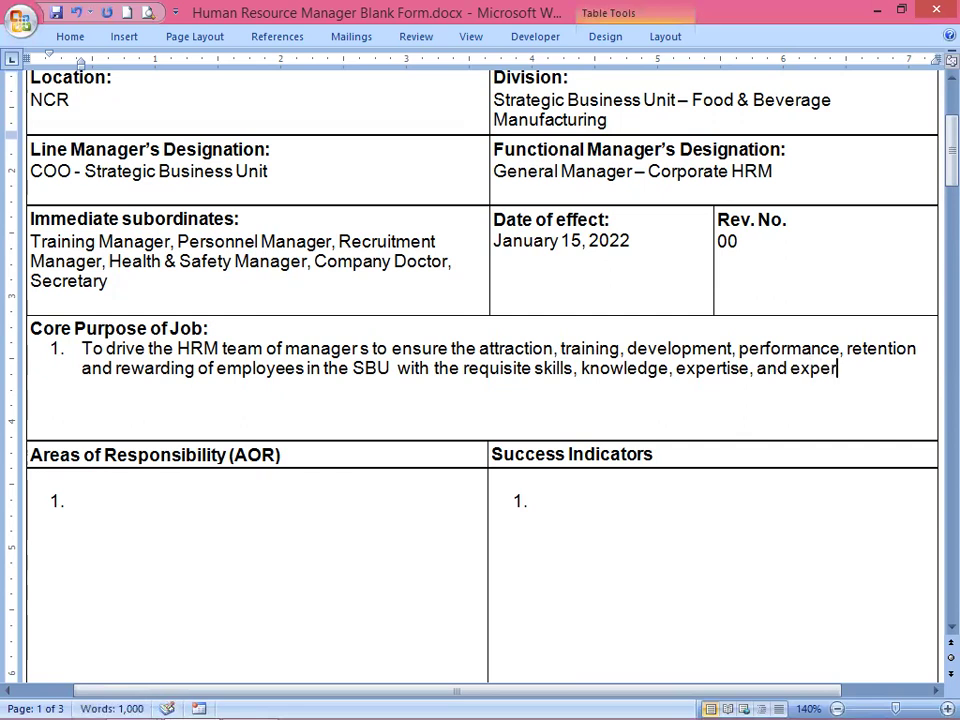
{"action": "type", "text": "ience"}
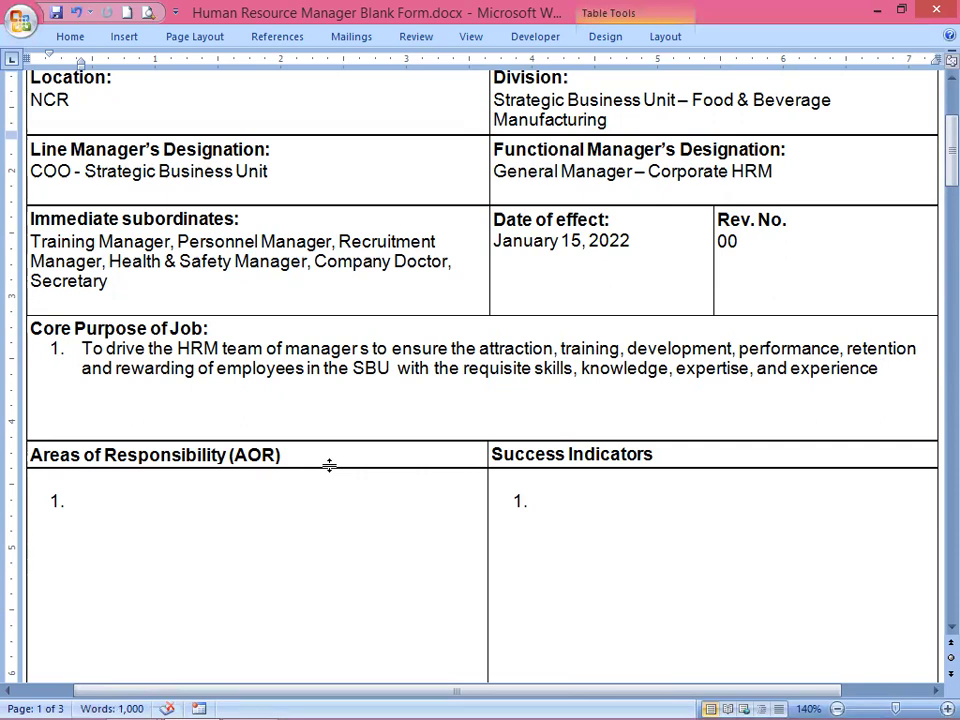
Add "in a timely and cost effective manner" to the end of the Core Purpose sentence.
{"action": "type", "text": "in a"}
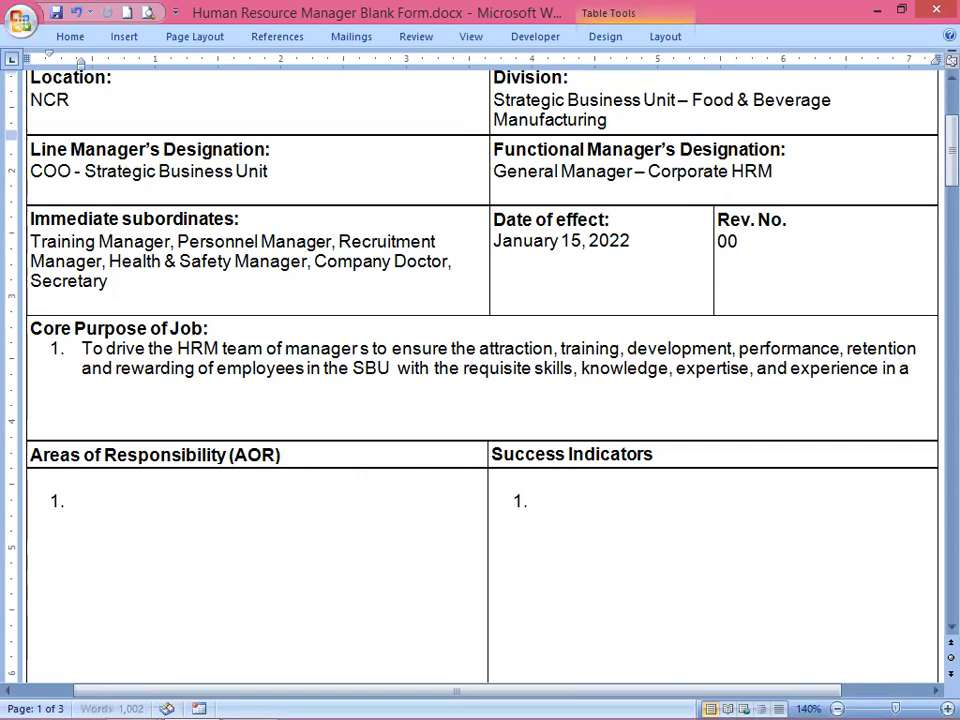
{"action": "type", "text": " timely"}
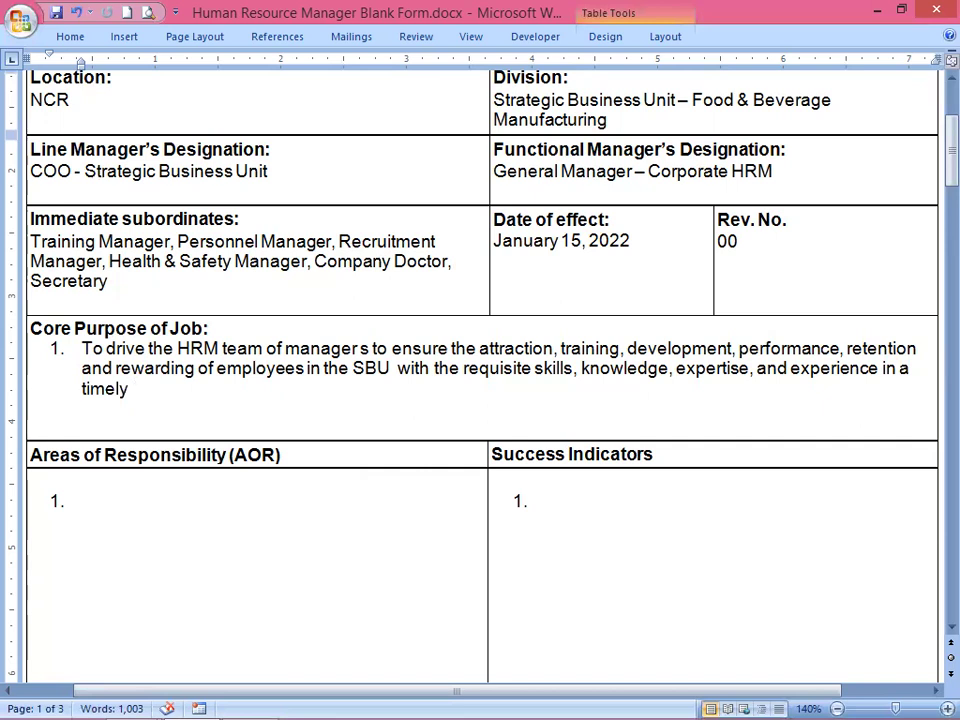
{"action": "type", "text": "and"}
{"action": "type", "text": "cost"}
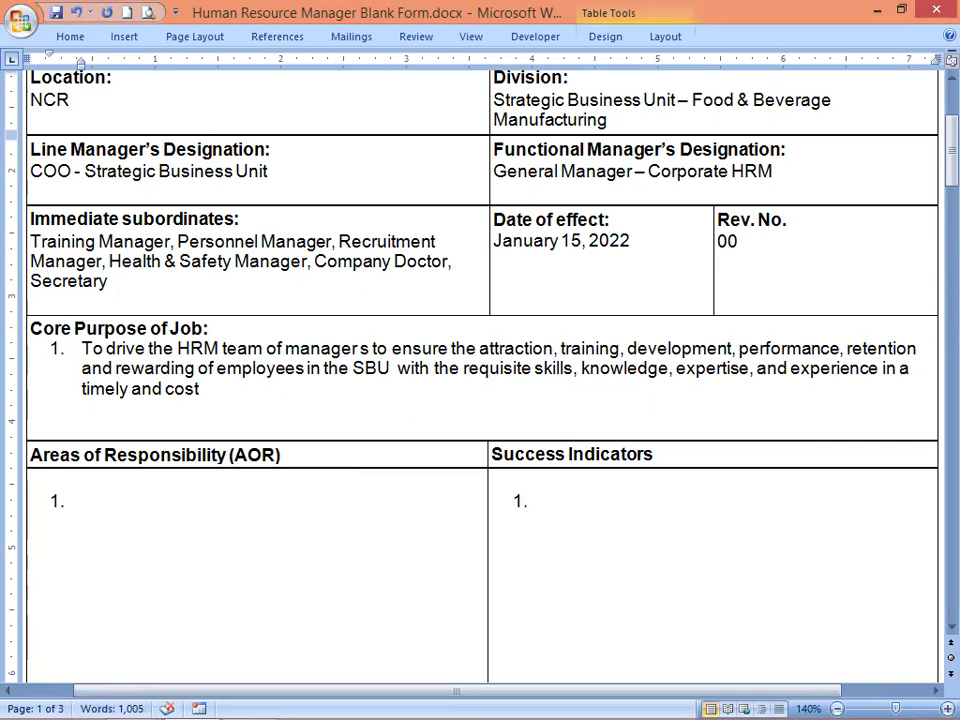
{"action": "type", "text": " effe"}
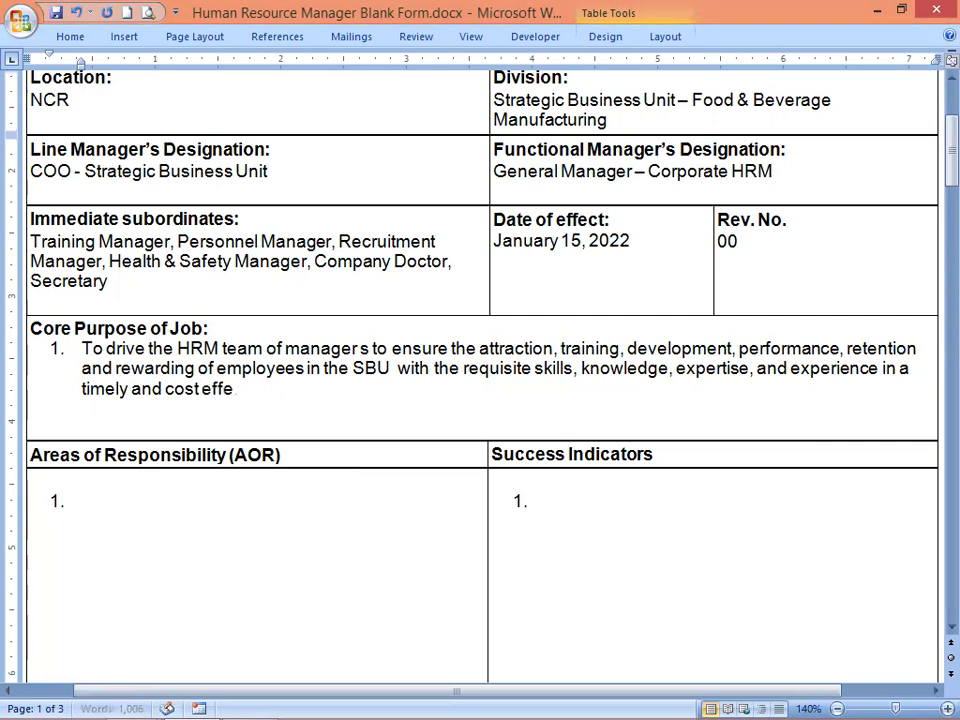
{"action": "type", "text": "ctive ma"}
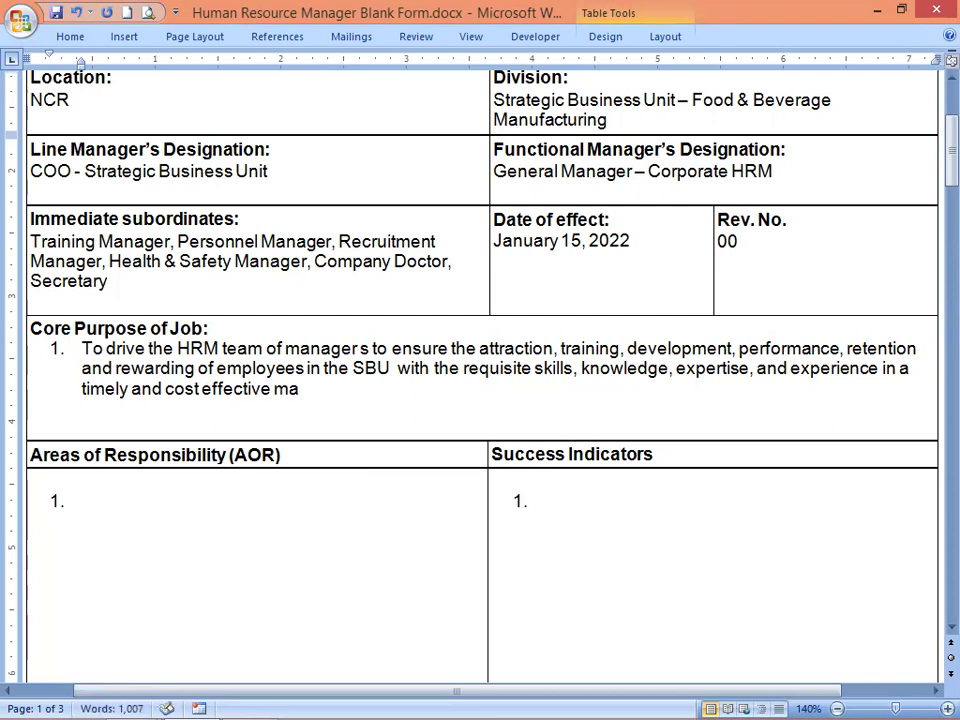
{"action": "type", "text": "nner"}
Continue the Core Purpose sentence with "by devising and implementing progressive HR strategies".
{"action": "type", "text": "by"}
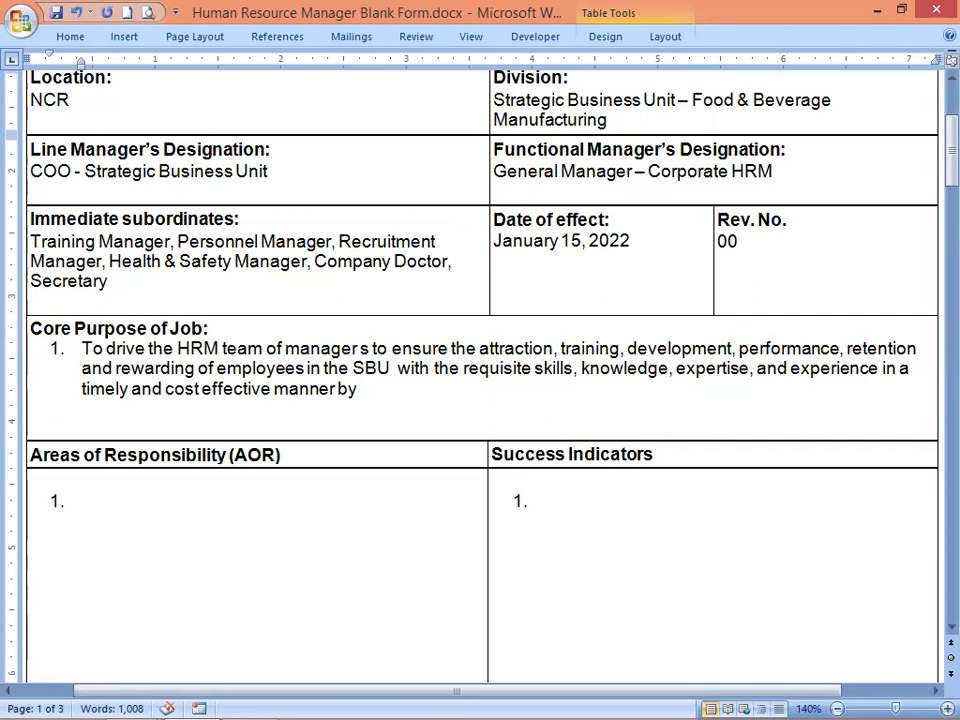
{"action": "type", "text": "devising"}
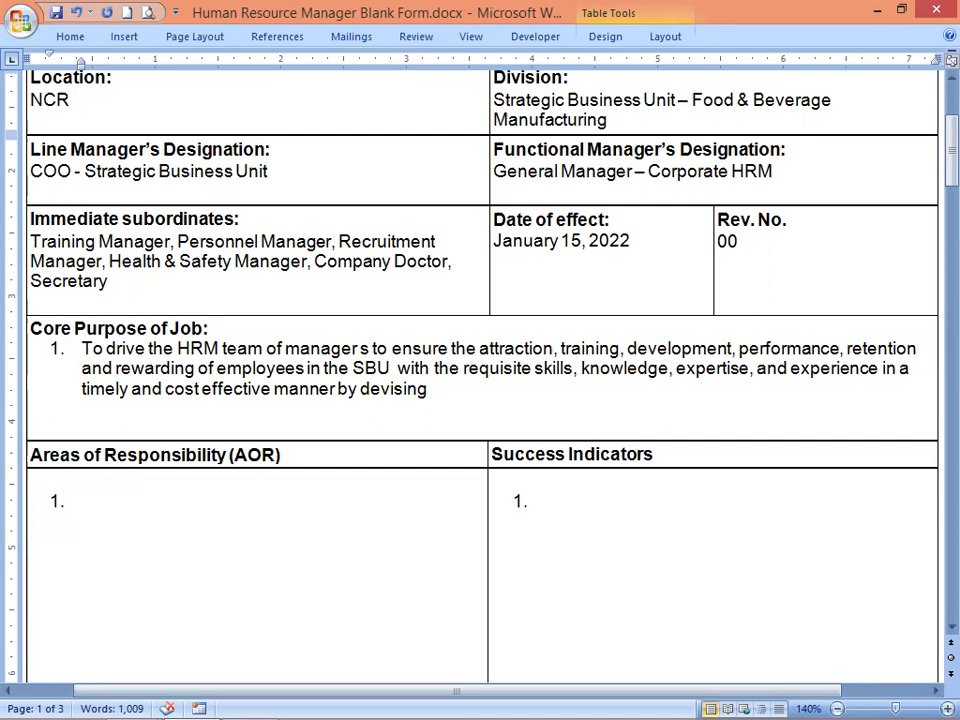
{"action": "type", "text": "and"}
{"action": "type", "text": "and a"}
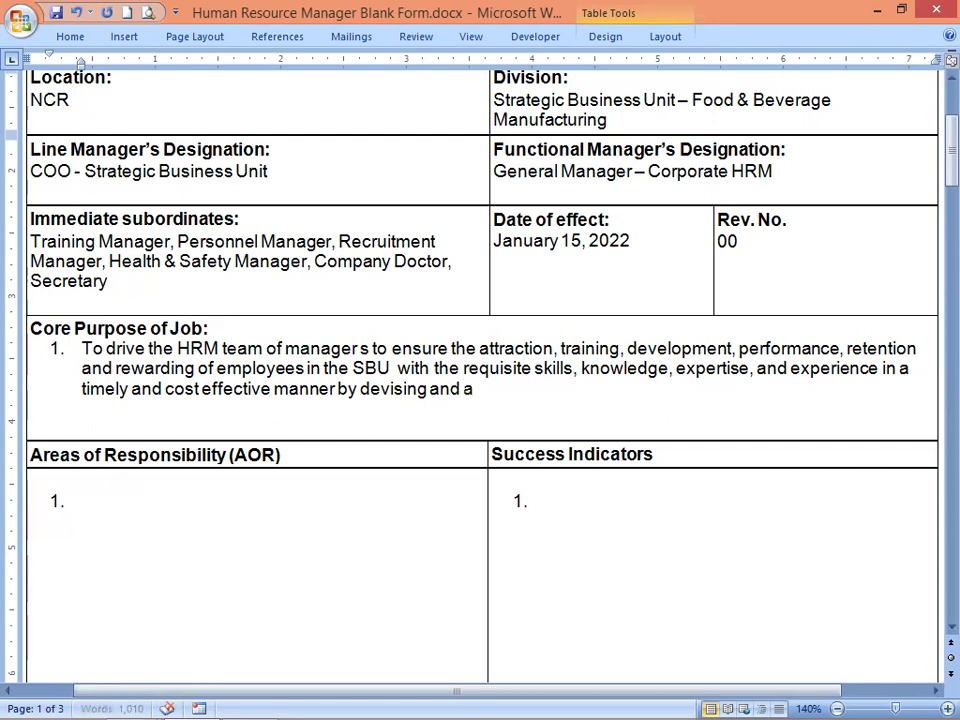
{"action": "key", "text": "BackSpace"}
{"action": "key", "text": "BackSpace"}
{"action": "key", "text": "BackSpace"}
{"action": "type", "text": "impl"}
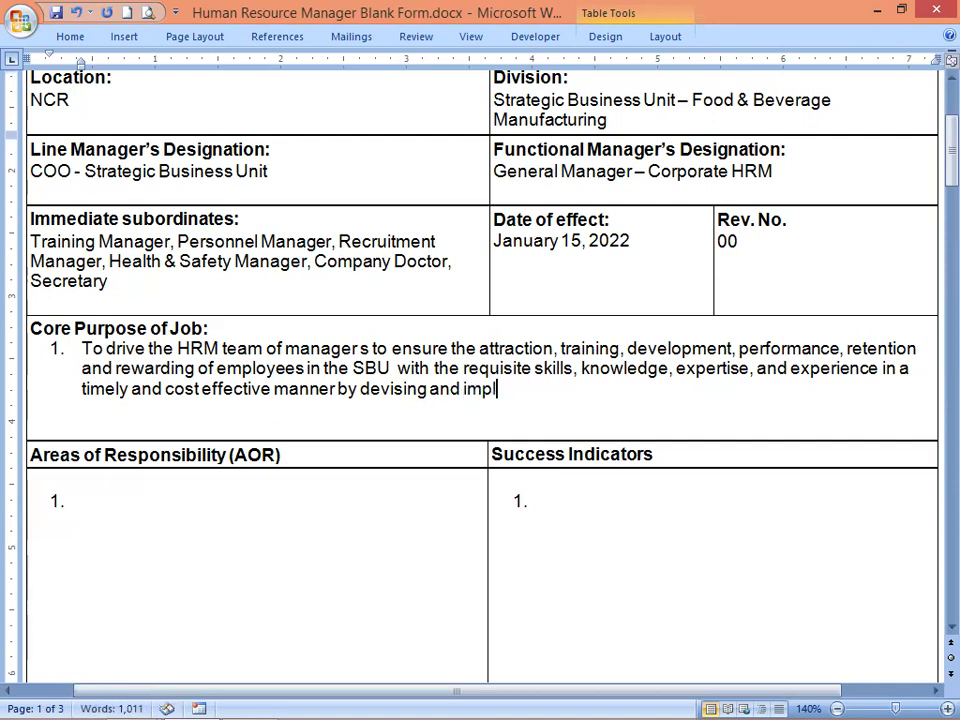
{"action": "type", "text": "eme"}
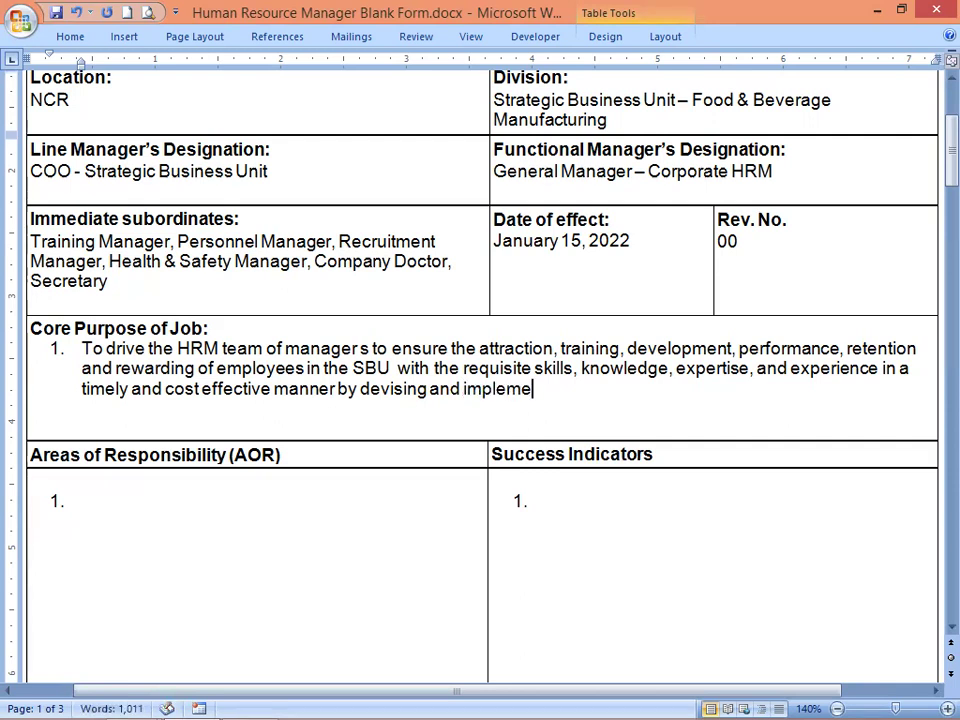
{"action": "type", "text": "nting"}
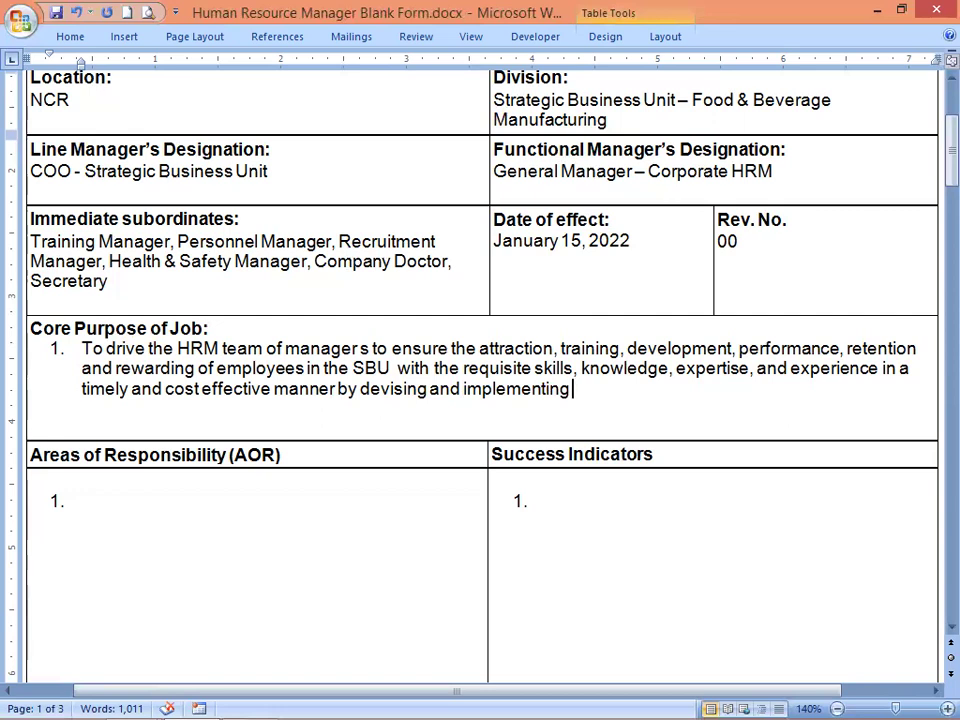
{"action": "type", "text": "progressive"}
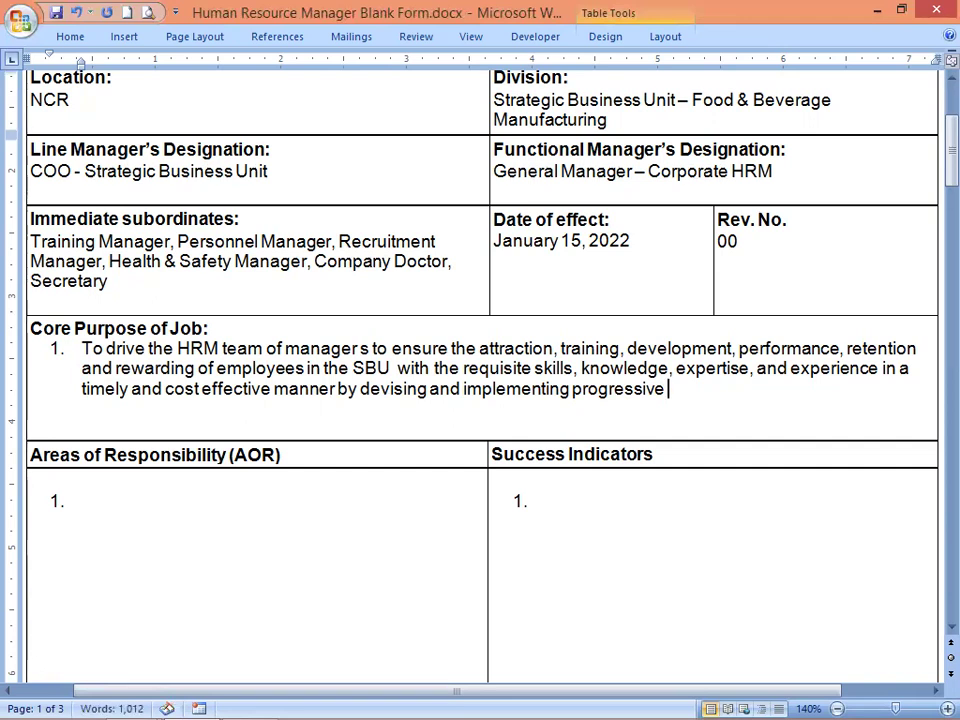
{"action": "type", "text": "HR strategies"}
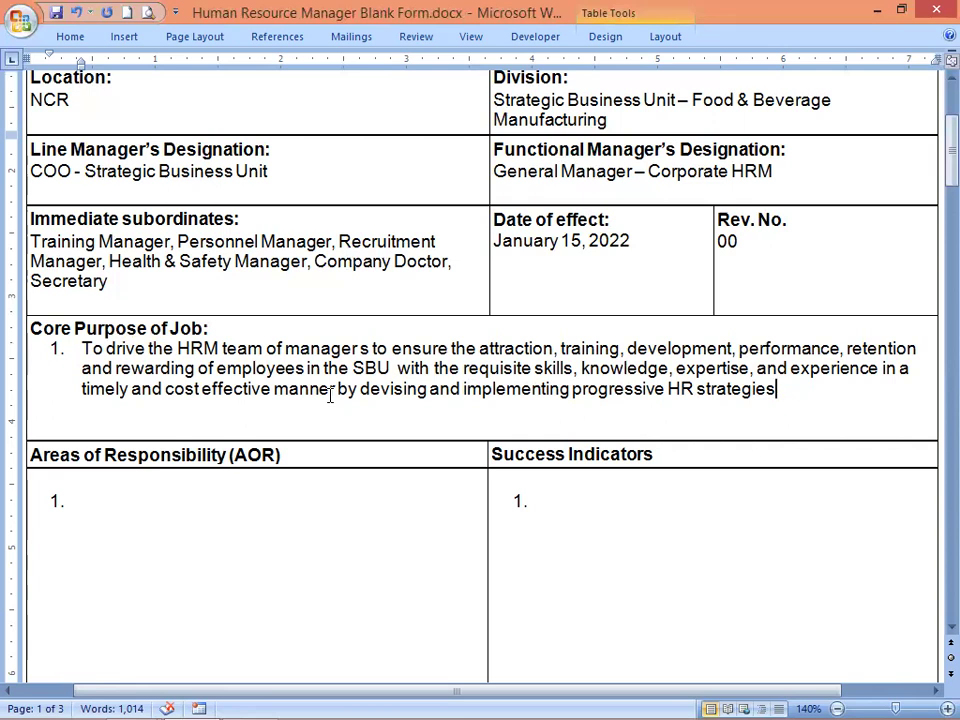
Continue the Core Purpose sentence after "progressive HR strategies" with "in conjunction with Corporate HR team".
{"action": "type", "text": "in"}
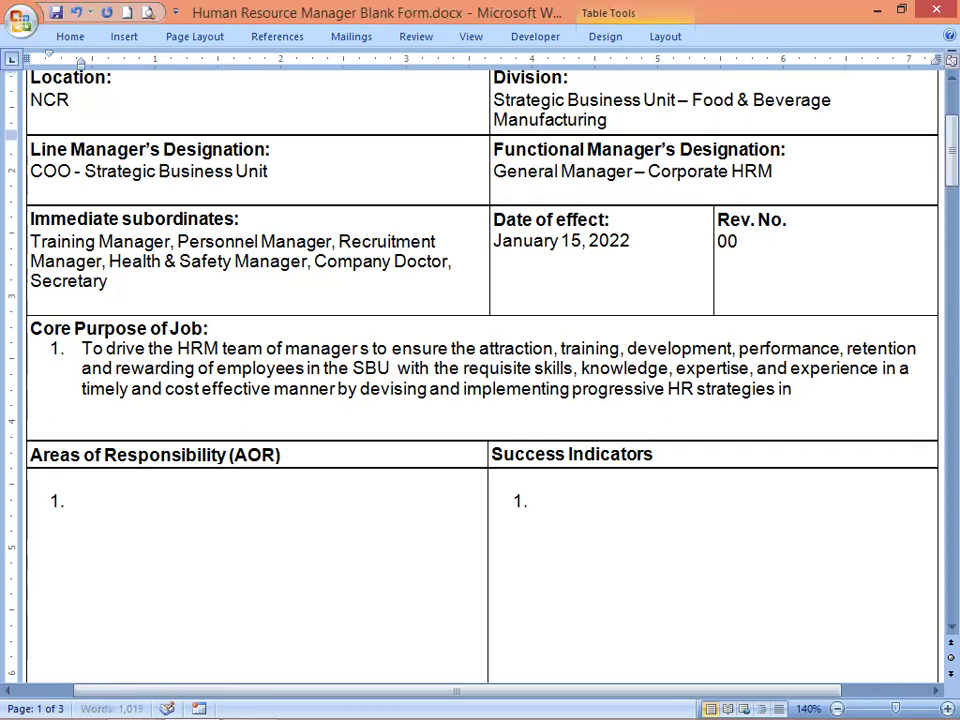
{"action": "type", "text": " conjunc"}
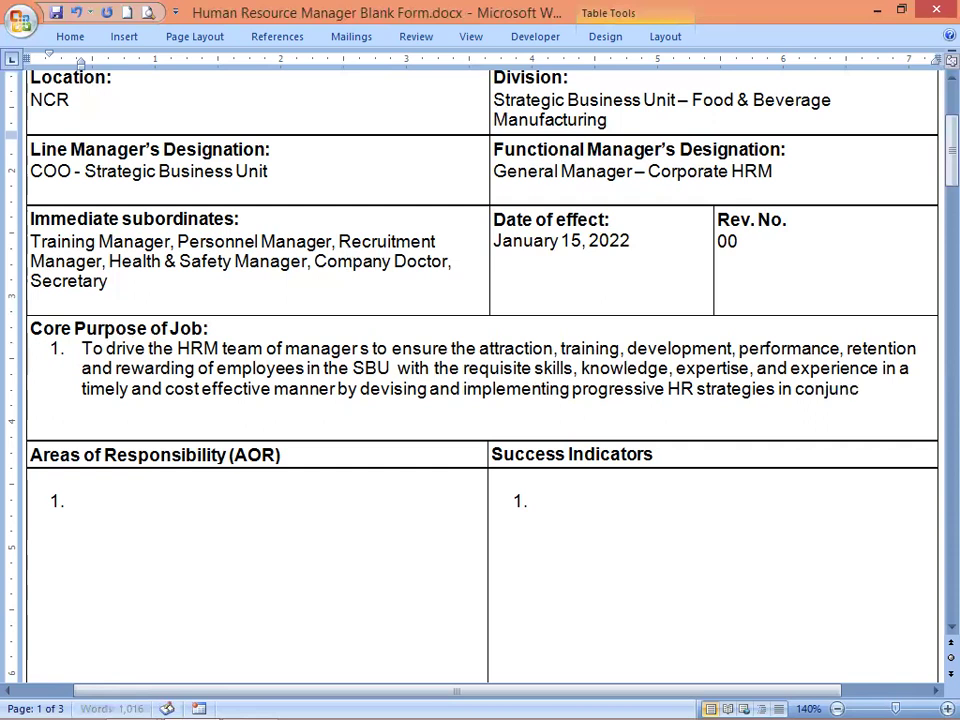
{"action": "type", "text": "tion "}
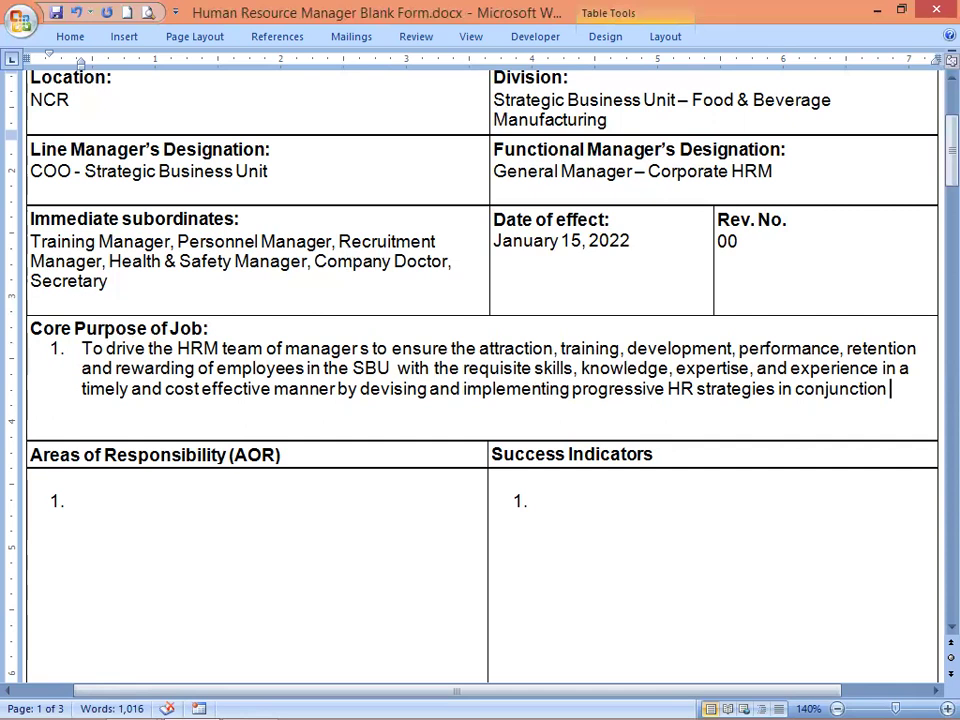
{"action": "type", "text": "with"}
{"action": "type", "text": "C"}
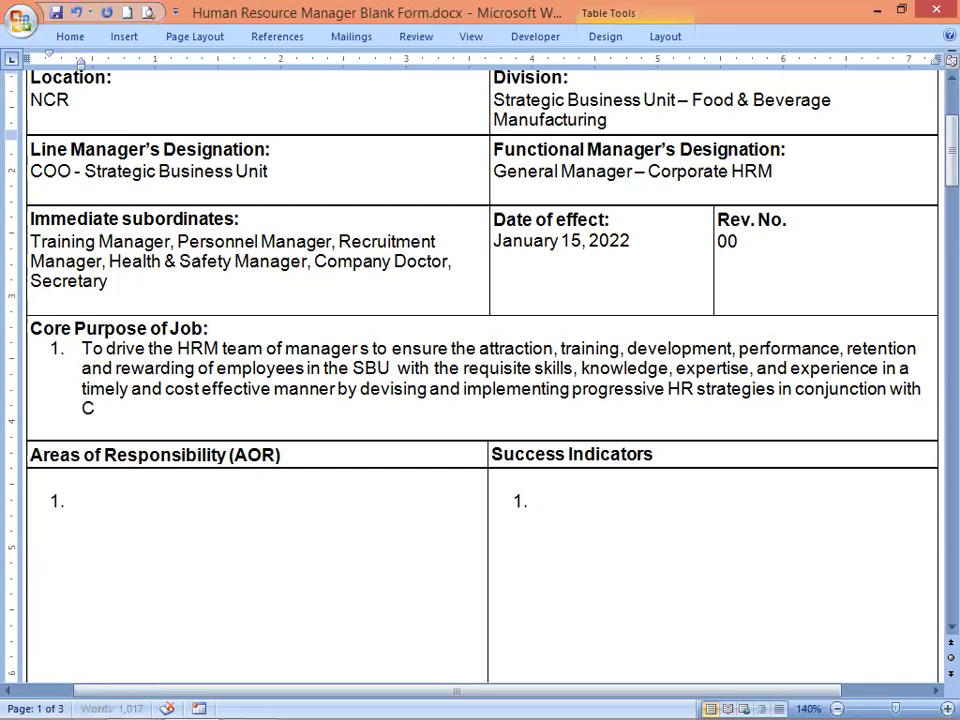
{"action": "type", "text": "or"}
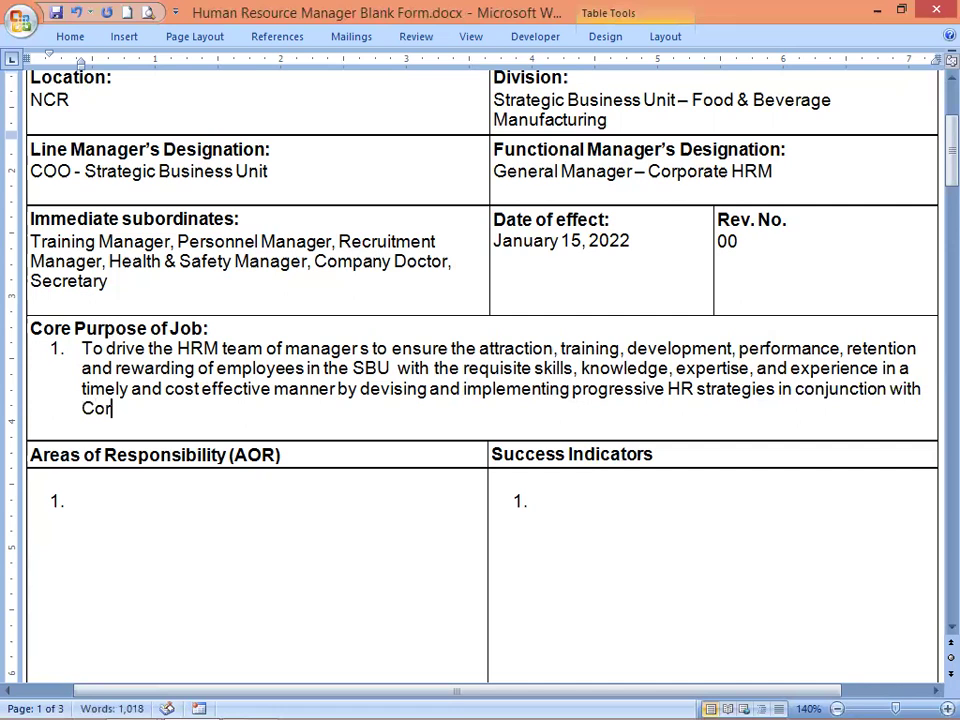
{"action": "type", "text": "porate "}
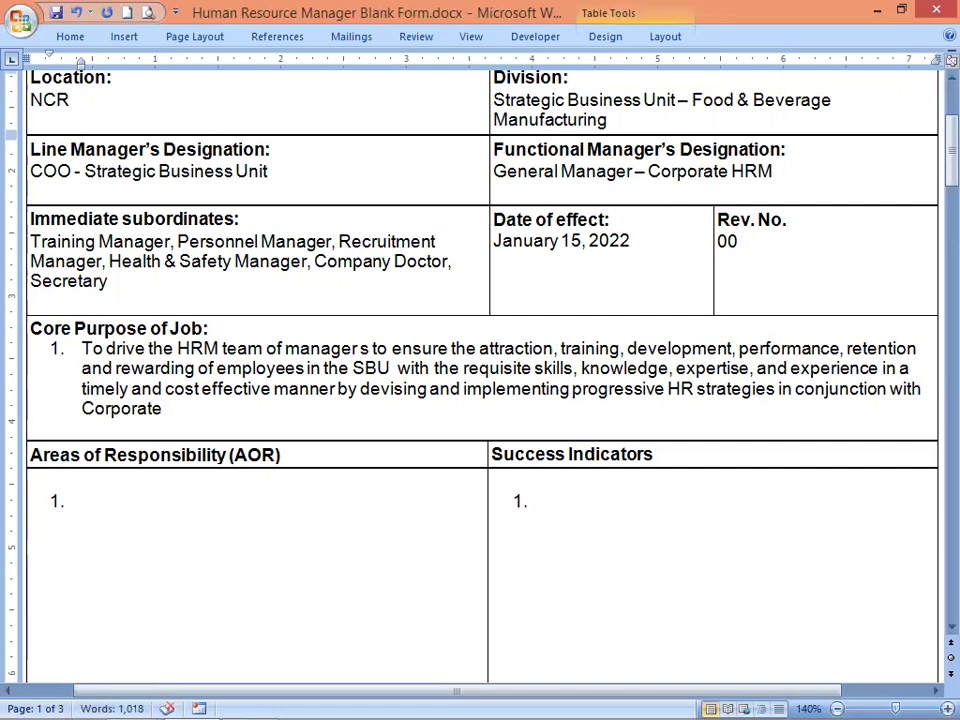
{"action": "type", "text": "HR t"}
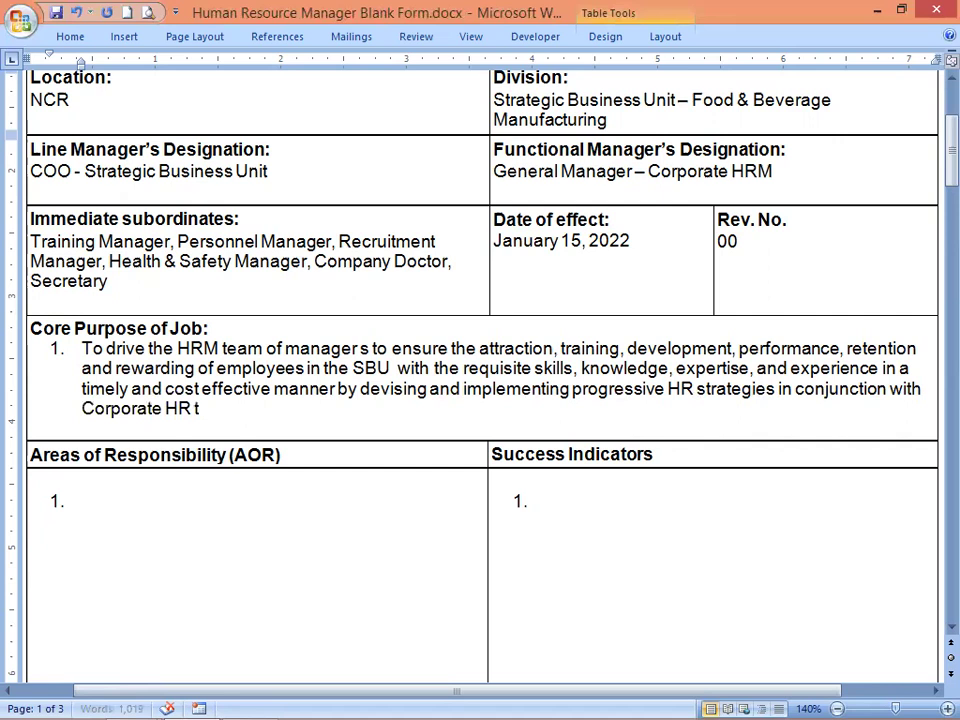
{"action": "type", "text": "eam"}
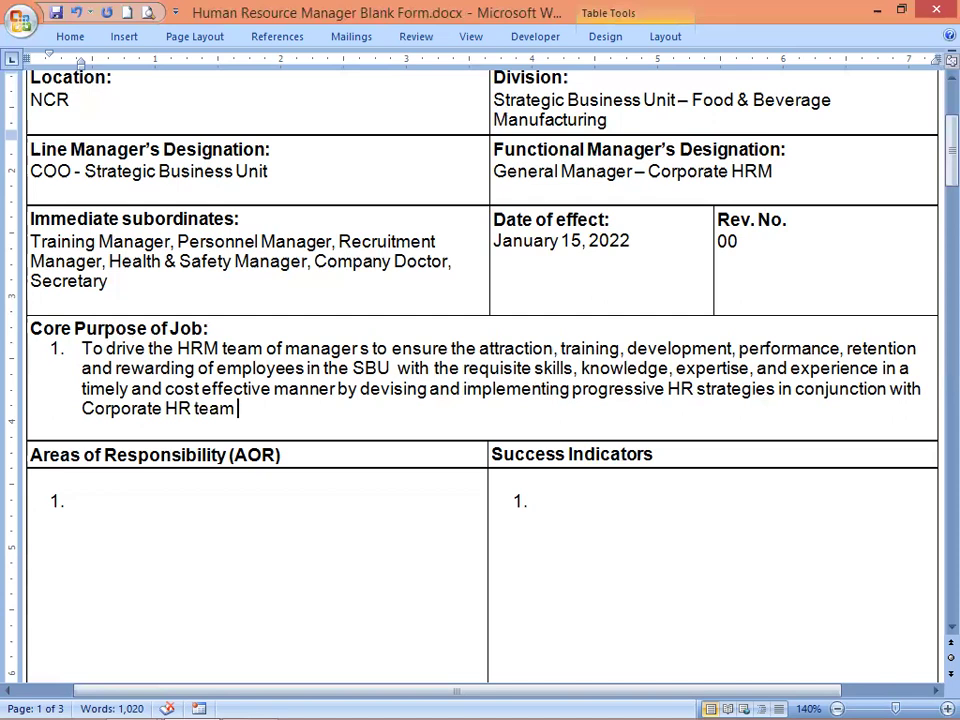
Extend the Core Purpose sentence with "and by the effective execution of the approved HR policies".
{"action": "type", "text": "an"}
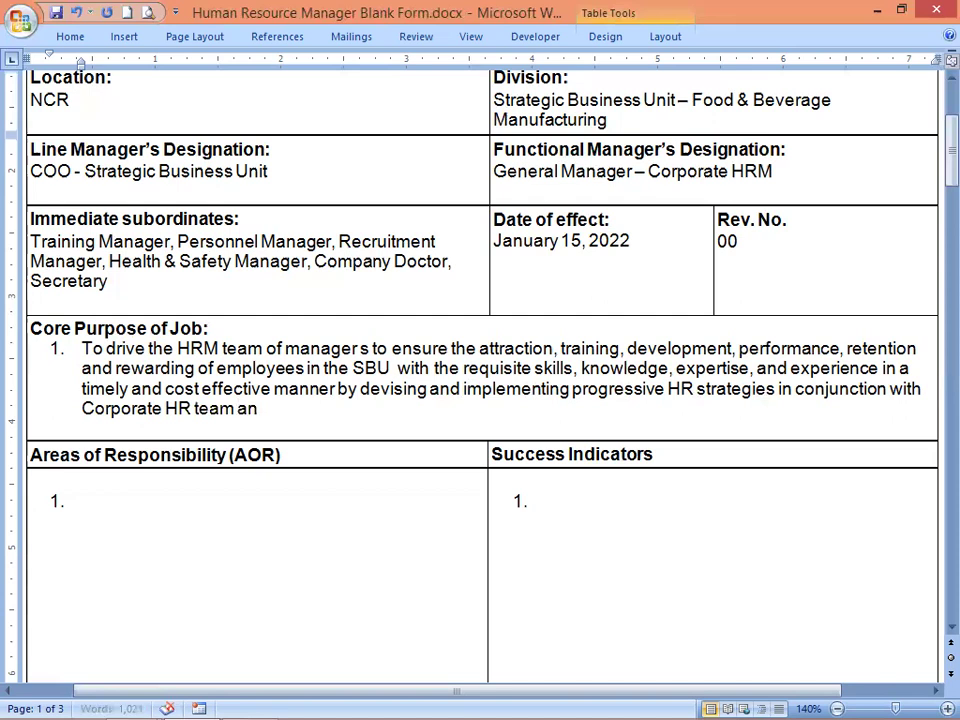
{"action": "type", "text": "d by "}
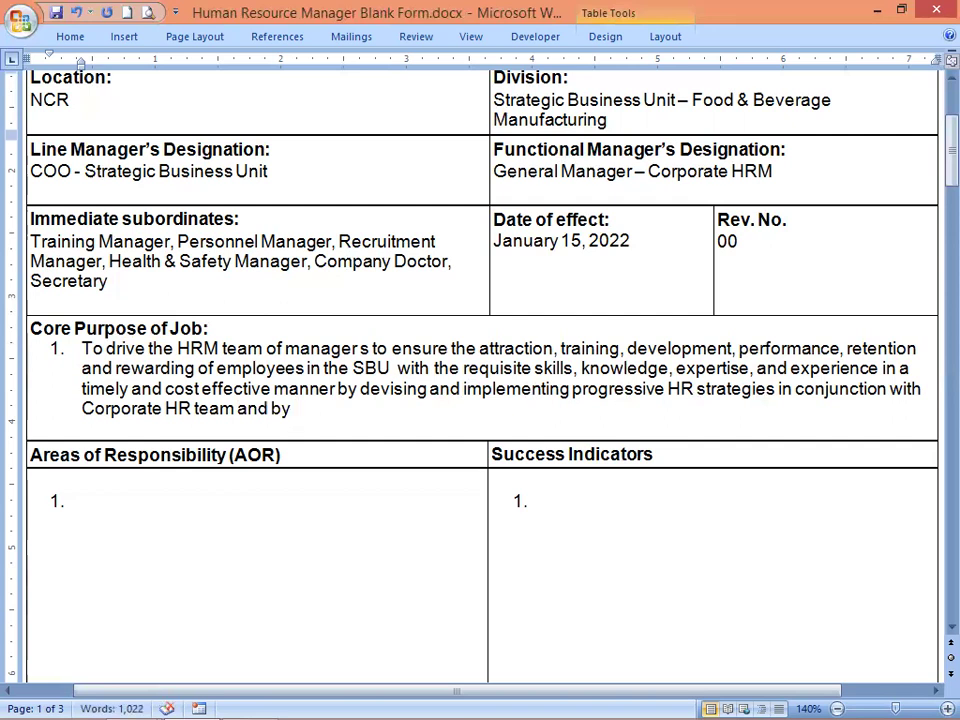
{"action": "type", "text": "the e"}
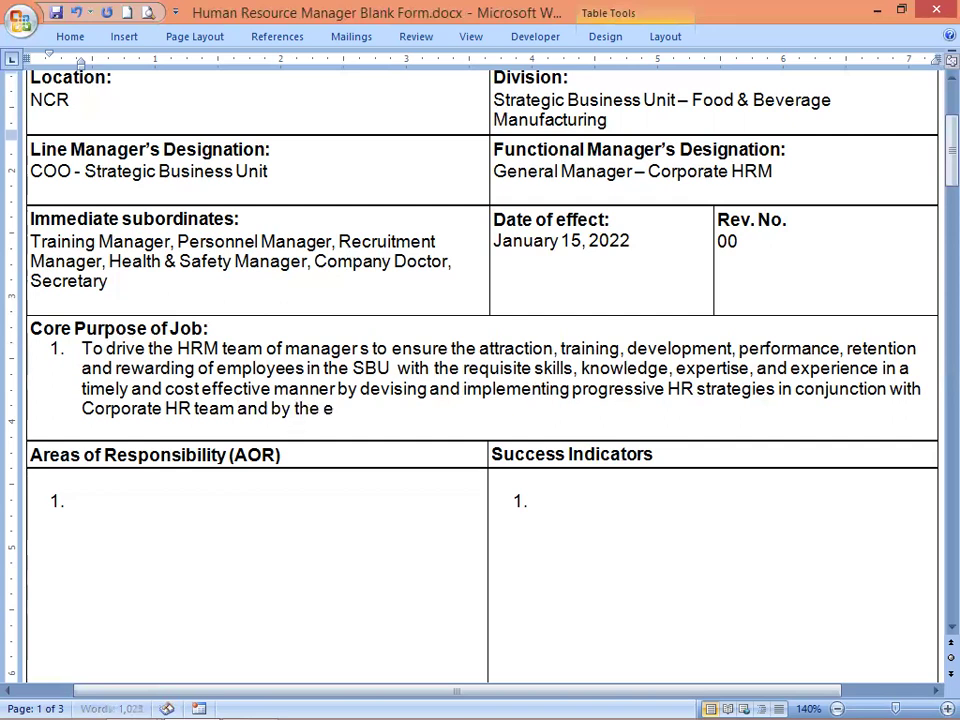
{"action": "type", "text": "ffective"}
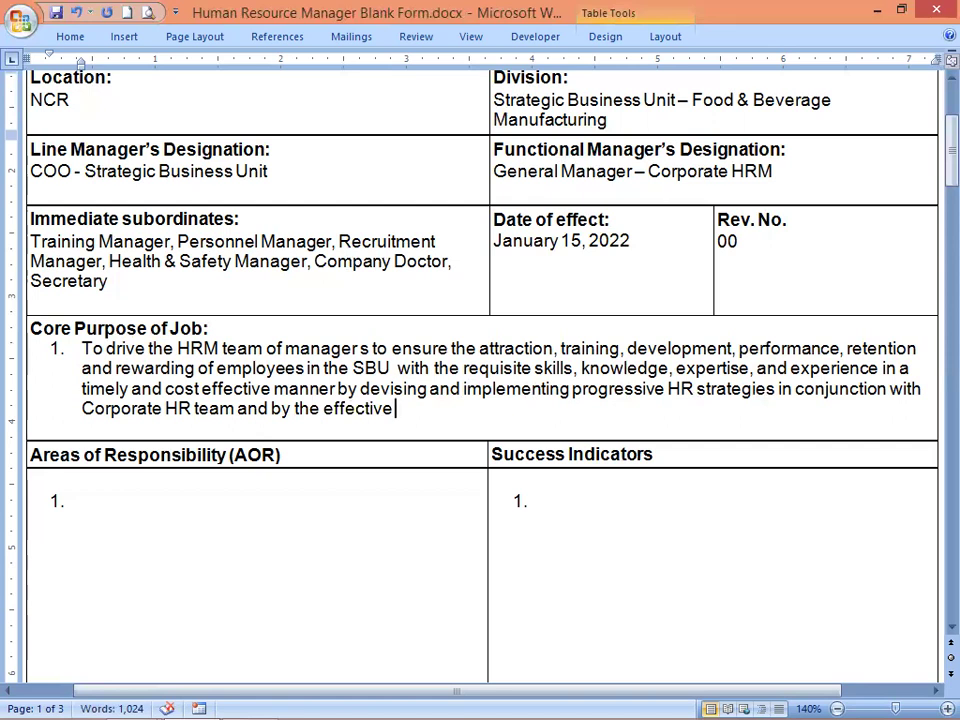
{"action": "type", "text": "execution"}
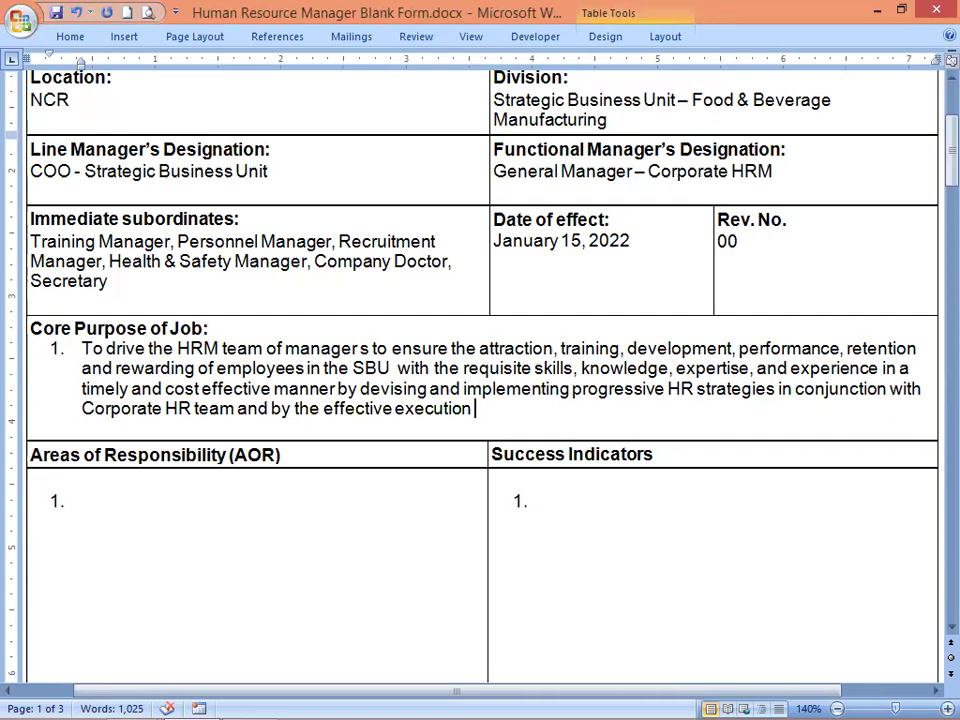
{"action": "type", "text": "of the a"}
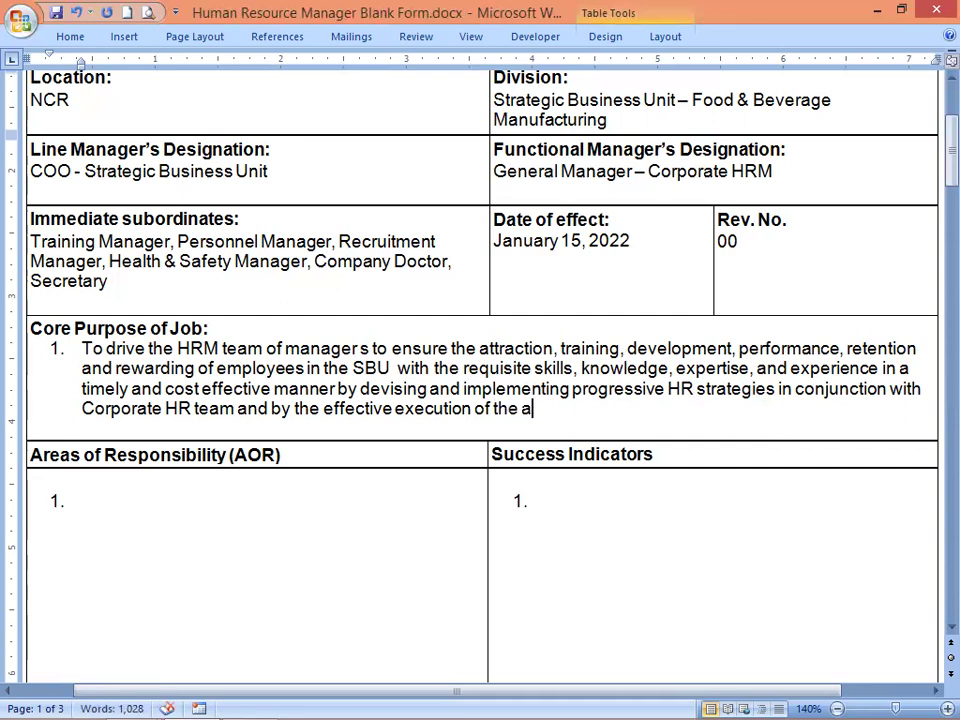
{"action": "type", "text": "pproved"}
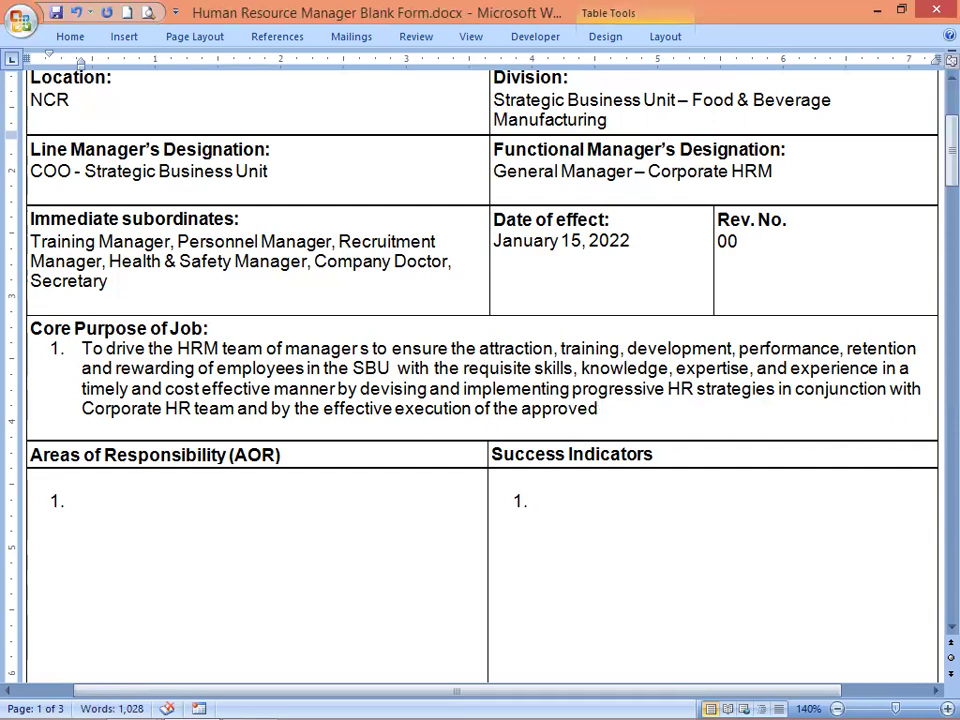
{"action": "type", "text": " HR"}
{"action": "type", "text": "policies"}
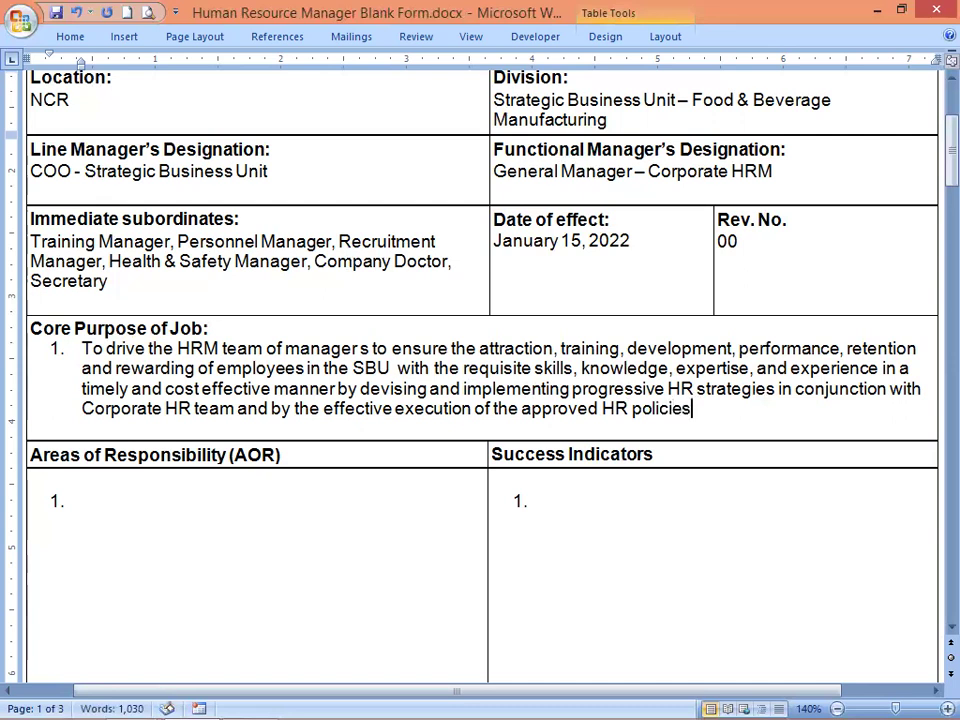
Finish the Core Purpose sentence with ", procedures and best practices.".
{"action": "type", "text": ", procedures"}
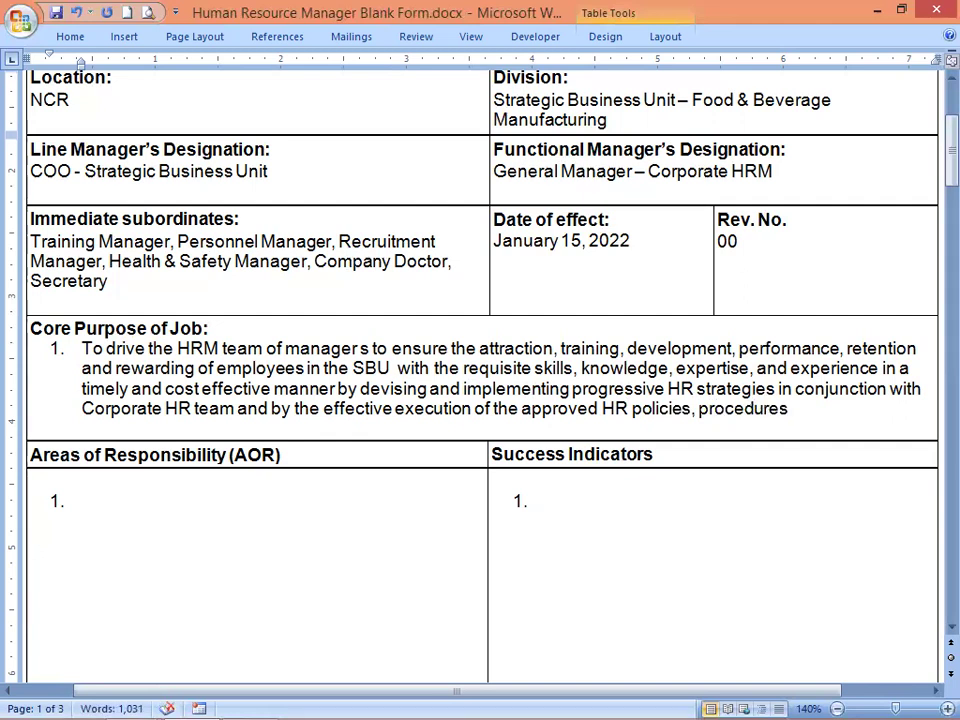
{"action": "type", "text": " and"}
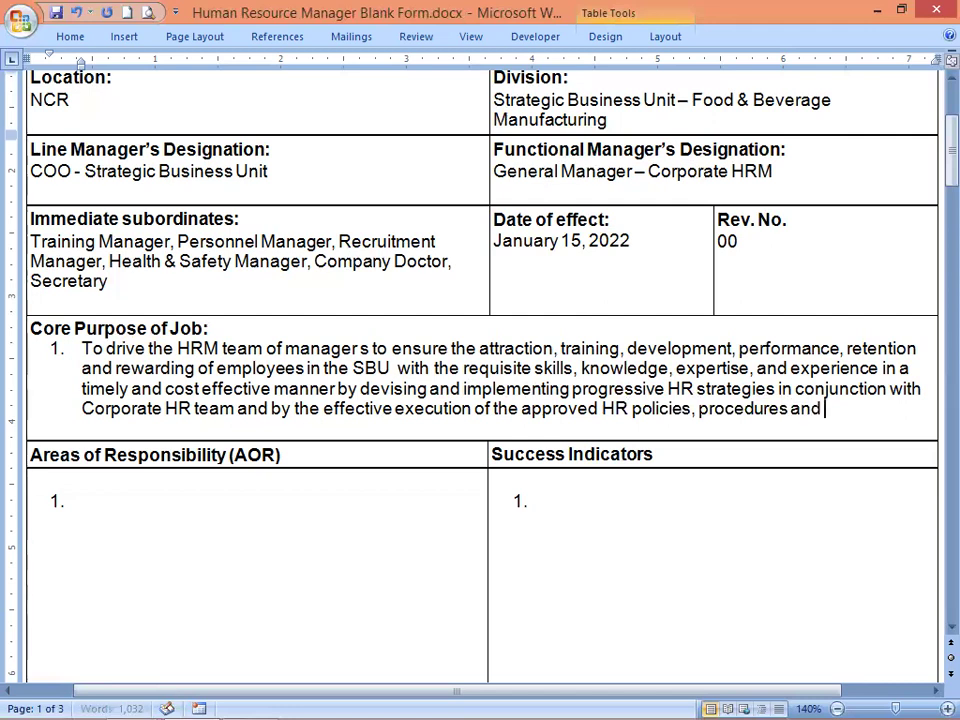
{"action": "type", "text": " best"}
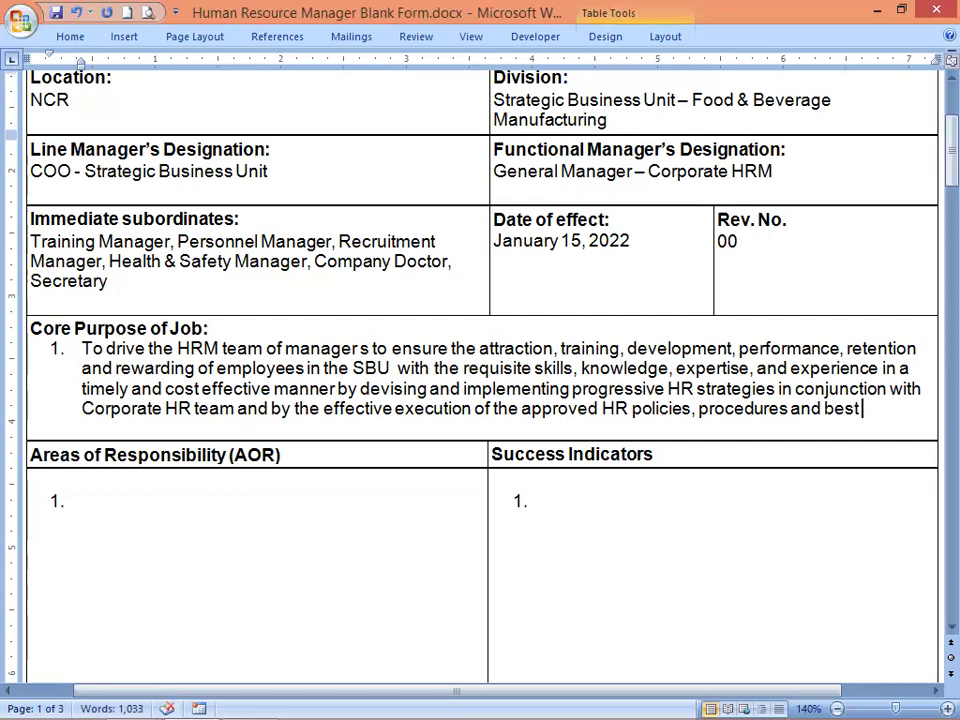
{"action": "type", "text": " practic"}
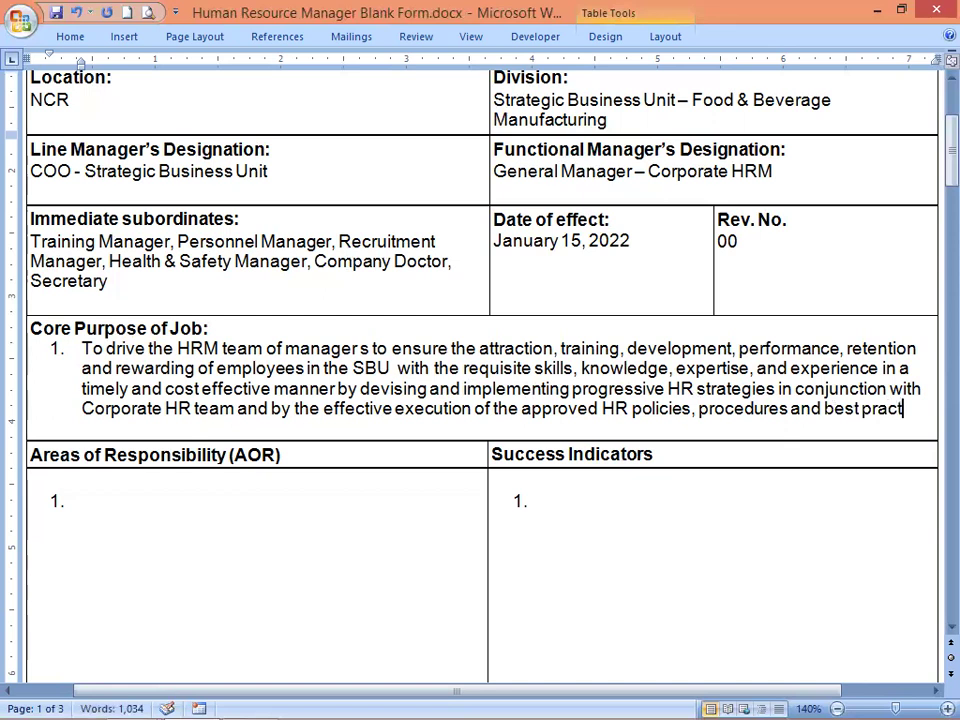
{"action": "type", "text": "e."}
{"action": "key", "text": "Left"}
{"action": "type", "text": "s"}
Correct the flagged extra space between "SBU" and "with" in the Core Purpose sentence using the grammar suggestion.
{"action": "scroll", "coordinate": [66, 422], "scroll_direction": "up", "scroll_amount": 3}
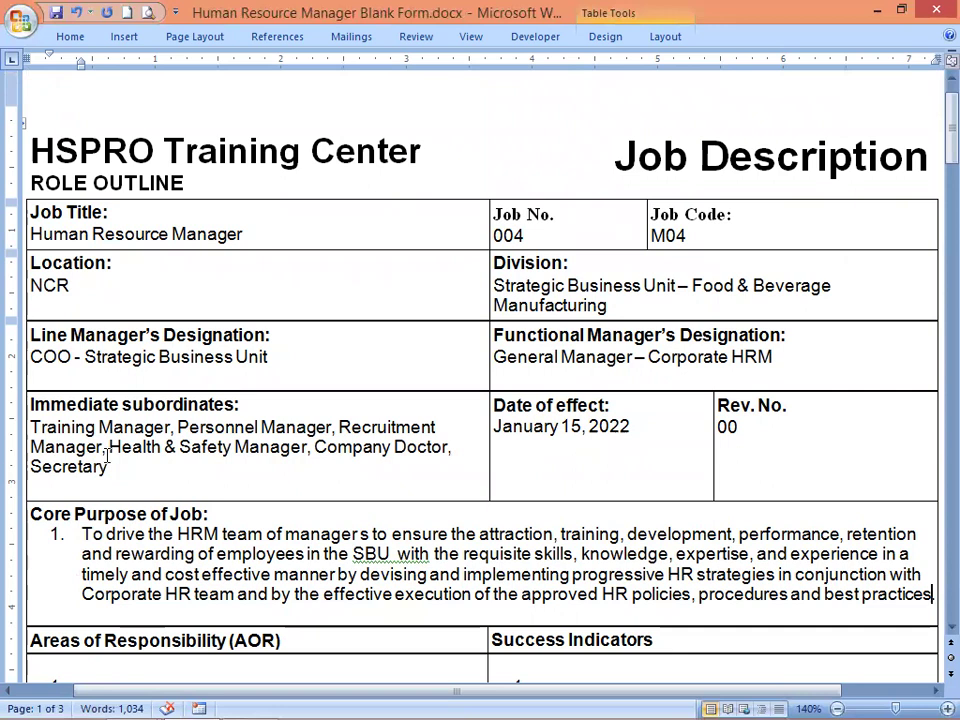
{"action": "right_click", "coordinate": [392, 556]}
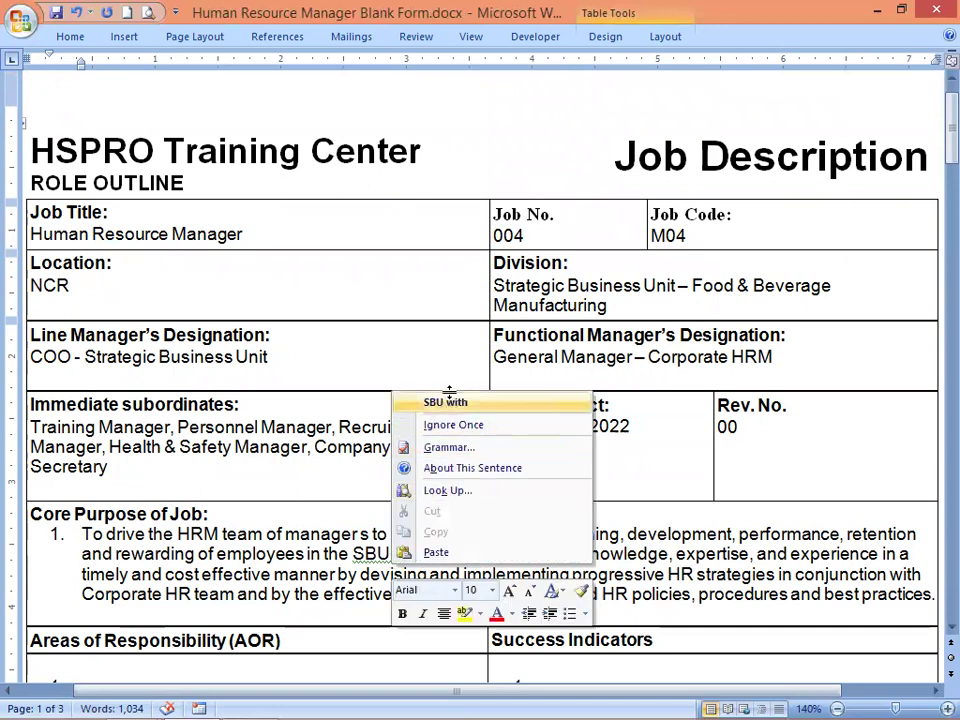
{"action": "key", "text": "Escape"}
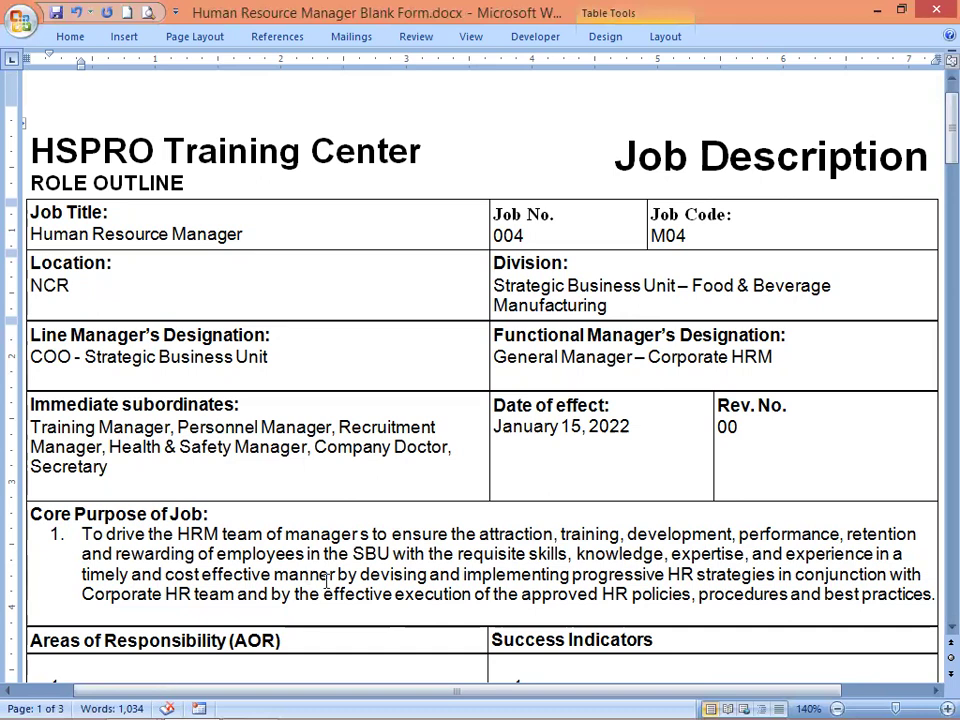
Begin item 1 under Areas of Responsibility (AOR) with the heading "Staffing:".
{"action": "scroll", "coordinate": [325, 583], "scroll_direction": "down", "scroll_amount": 1}
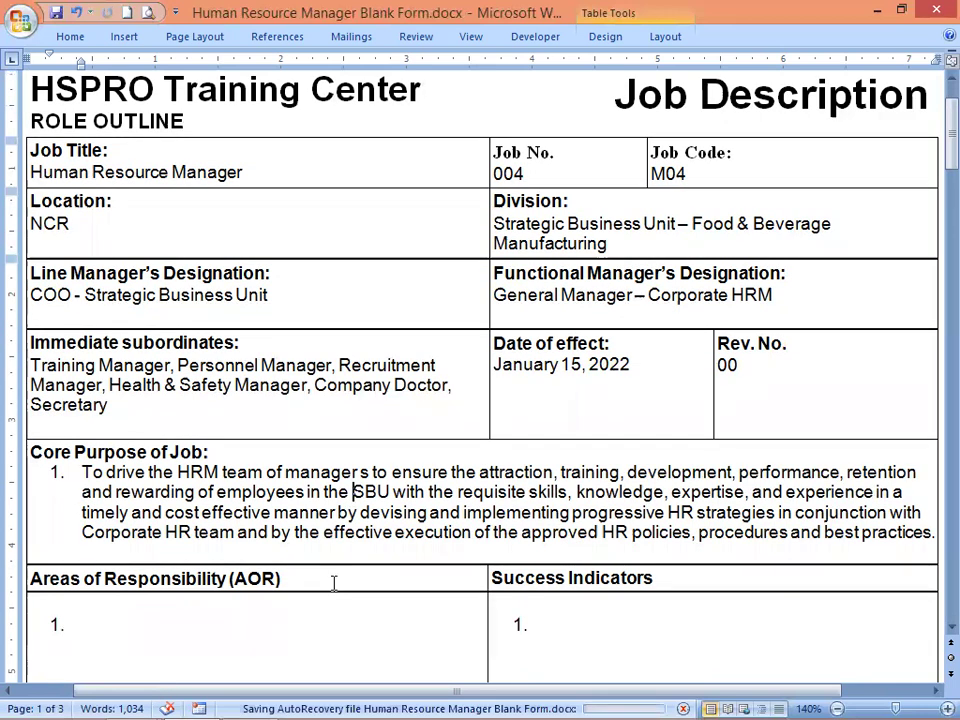
{"action": "left_click", "coordinate": [128, 624]}
{"action": "scroll", "coordinate": [120, 621], "scroll_direction": "down", "scroll_amount": 1}
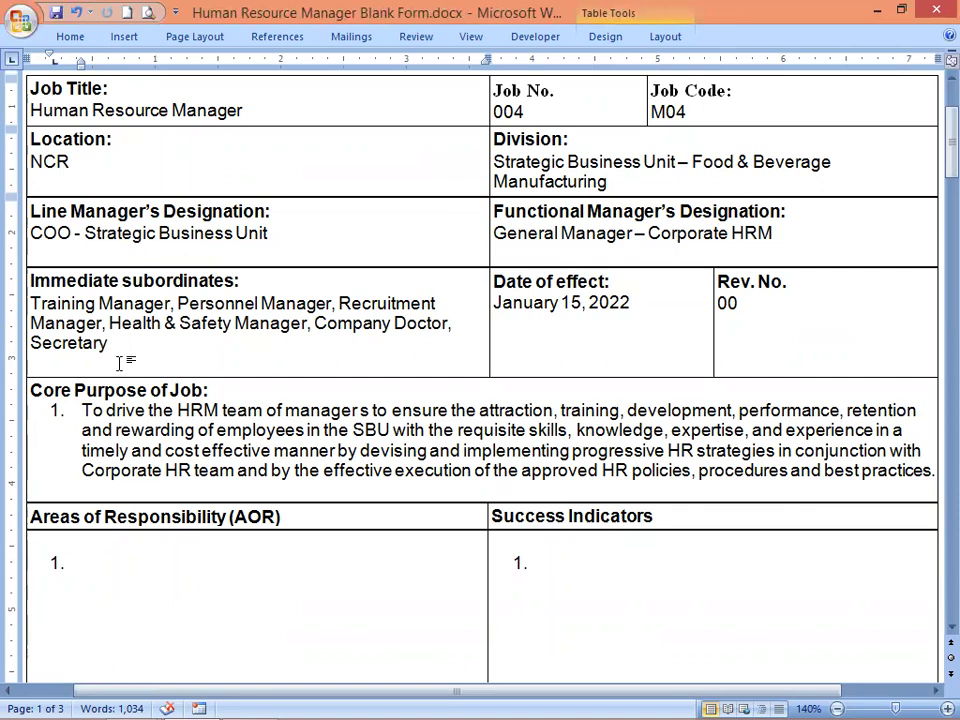
{"action": "scroll", "coordinate": [118, 372], "scroll_direction": "down", "scroll_amount": 1}
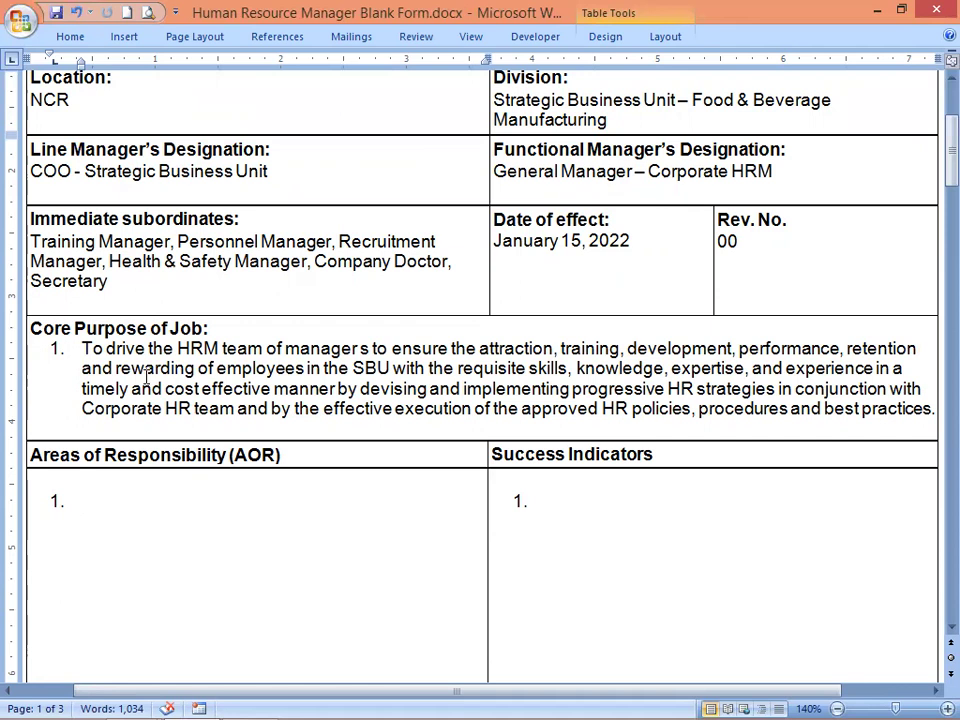
{"action": "type", "text": "St"}
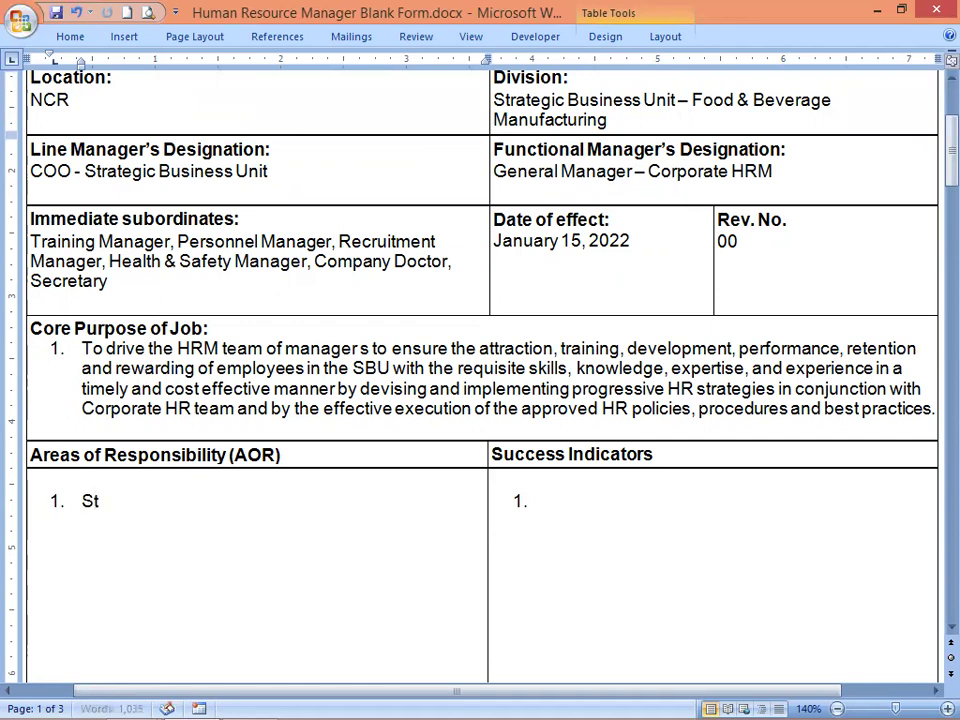
{"action": "type", "text": "affing"}
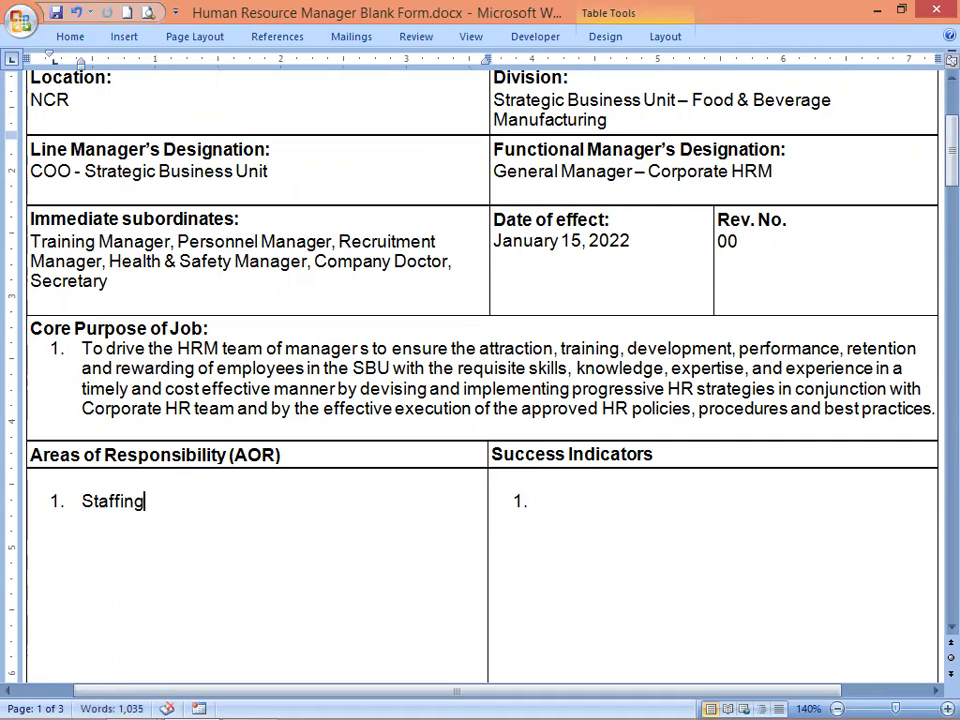
{"action": "type", "text": ":"}
Describe the Staffing responsibility after its heading as "Ensure effective and timely acquisition of staff".
{"action": "type", "text": "E"}
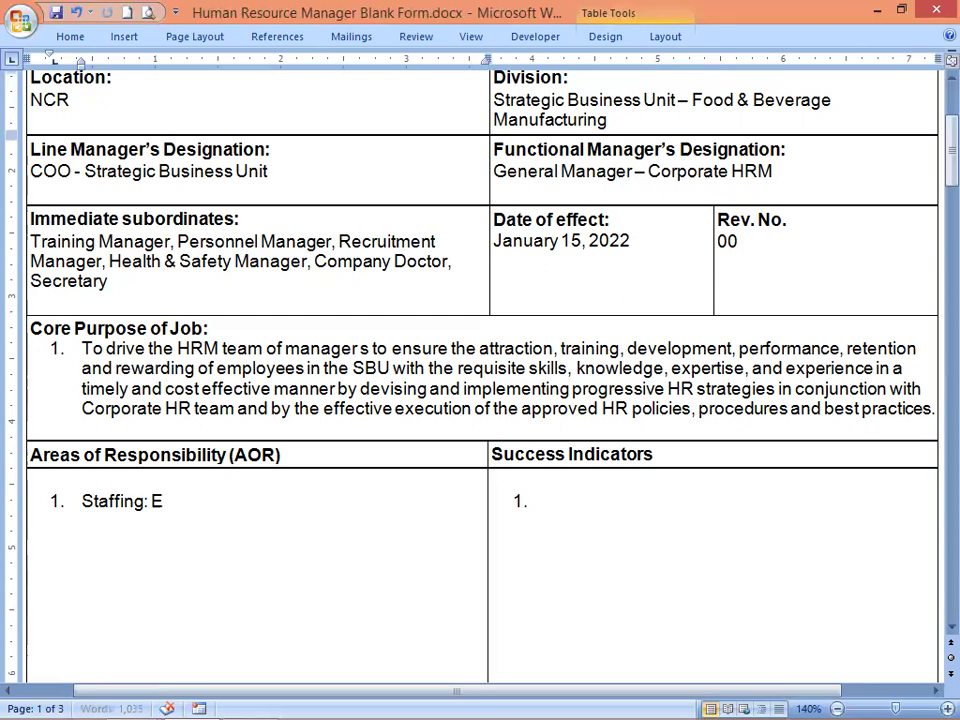
{"action": "type", "text": "nsure "}
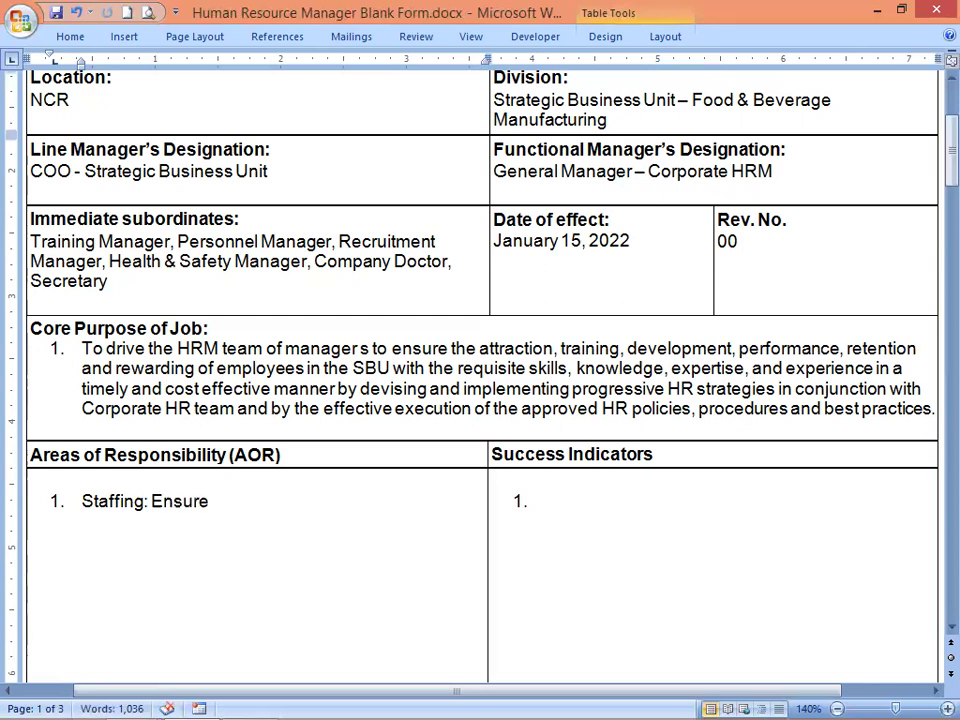
{"action": "type", "text": "e"}
{"action": "type", "text": "ffec"}
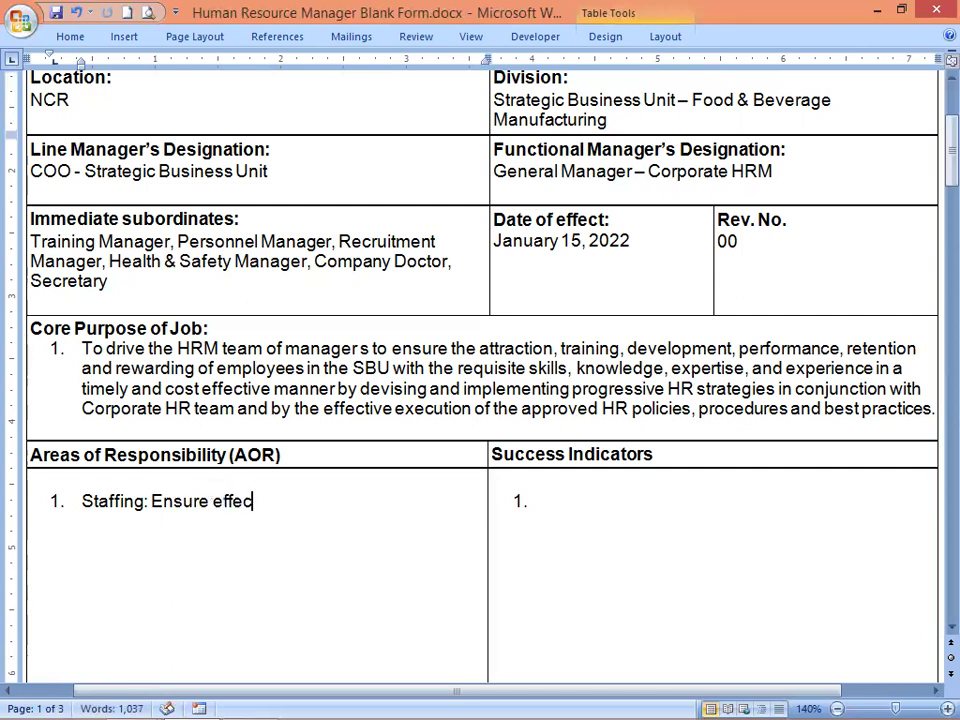
{"action": "type", "text": "tive am"}
{"action": "key", "text": "BackSpace"}
{"action": "type", "text": "n"}
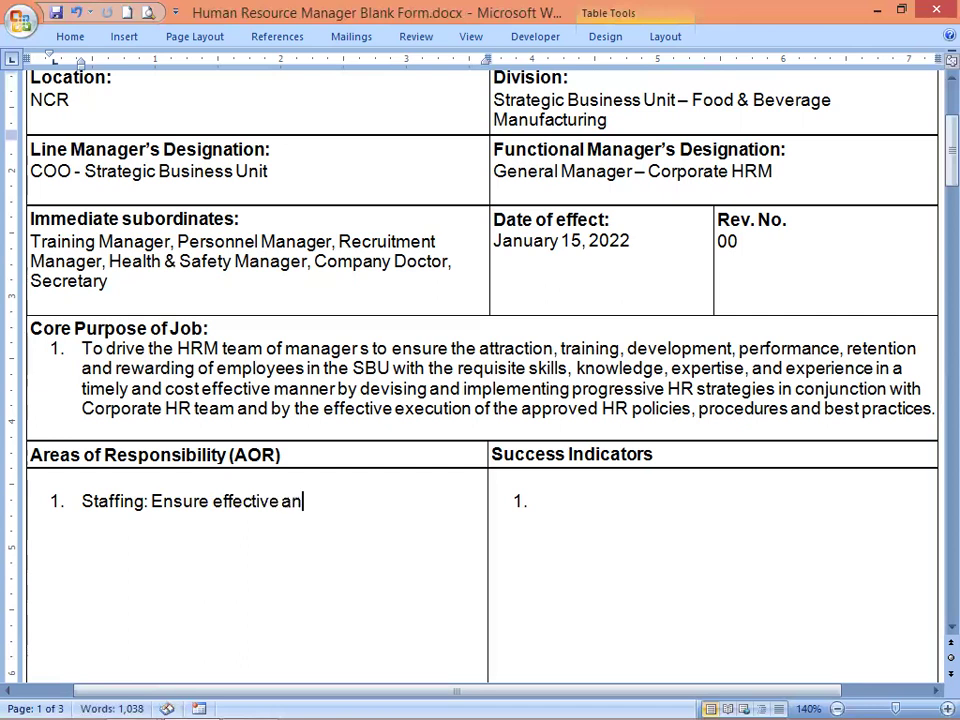
{"action": "type", "text": "d timely"}
{"action": "type", "text": " a"}
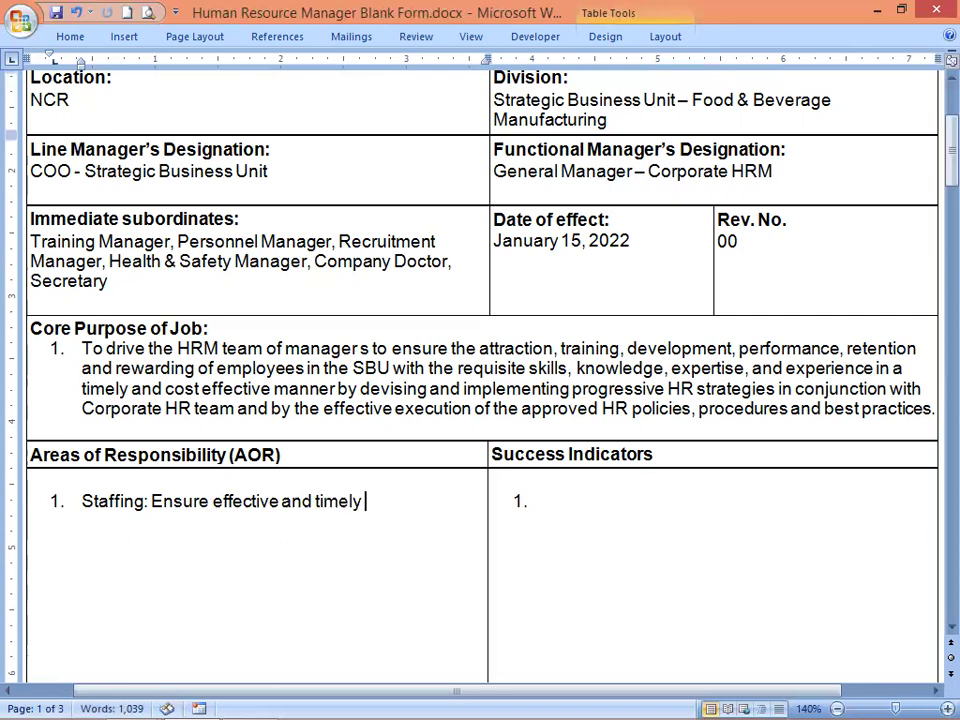
{"action": "type", "text": "cquisition"}
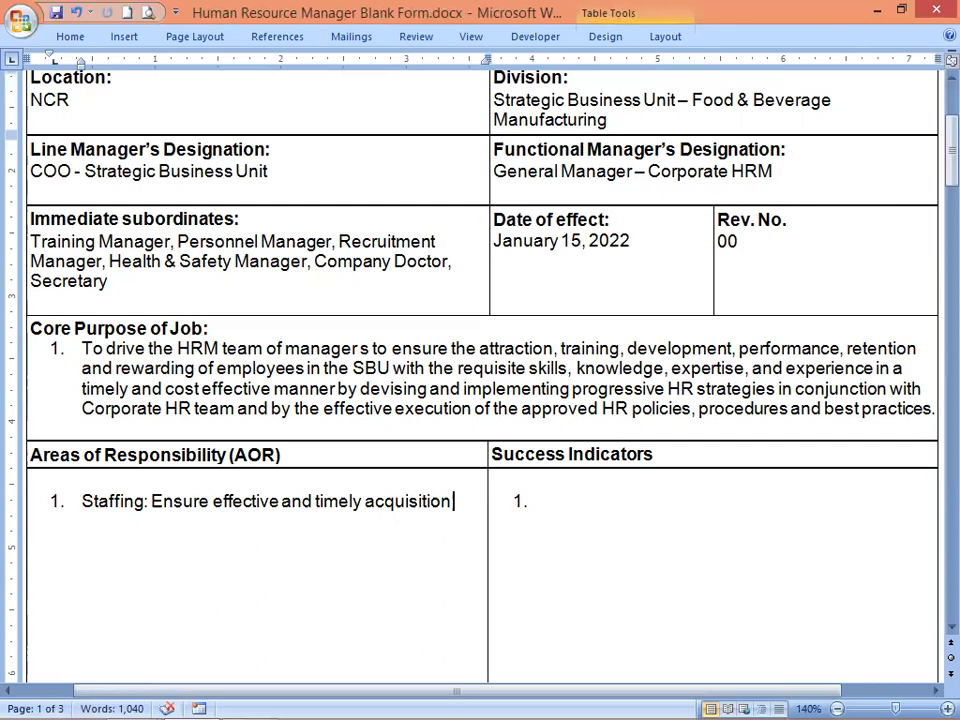
{"action": "type", "text": " of staff"}
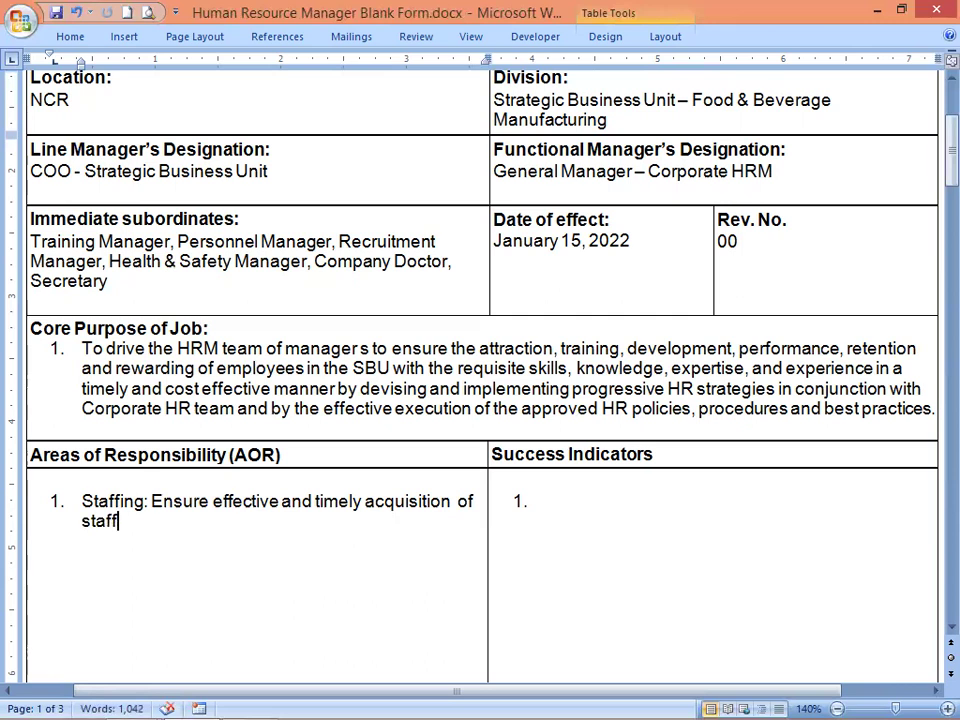
Extend the Staffing description with "as per approved man plan", correcting the spelling of "approved".
{"action": "type", "text": " as per apop"}
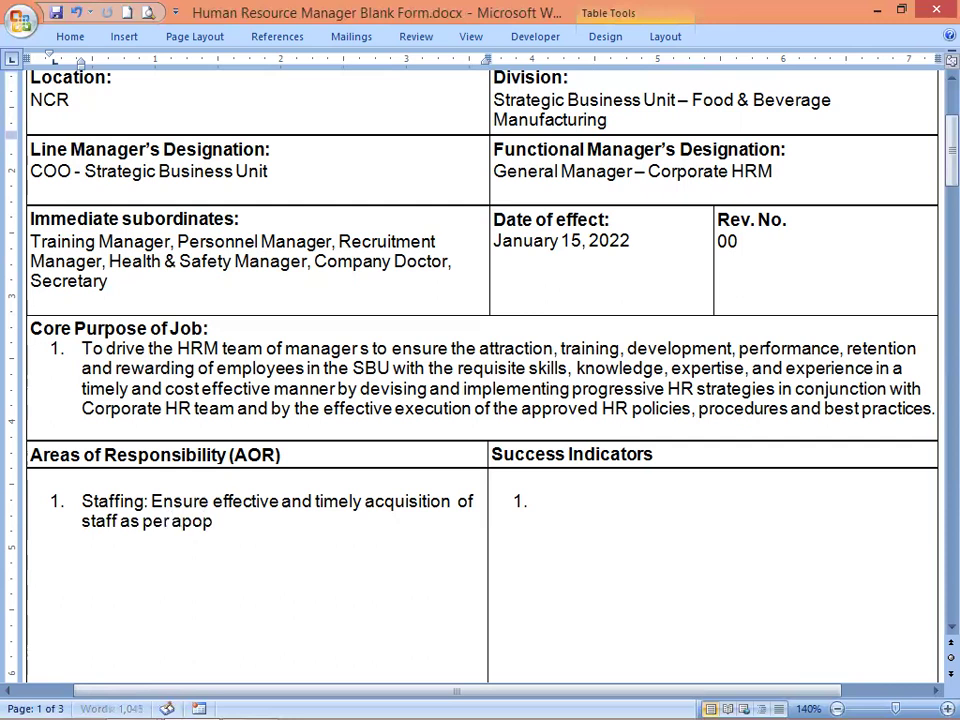
{"action": "type", "text": "roved "}
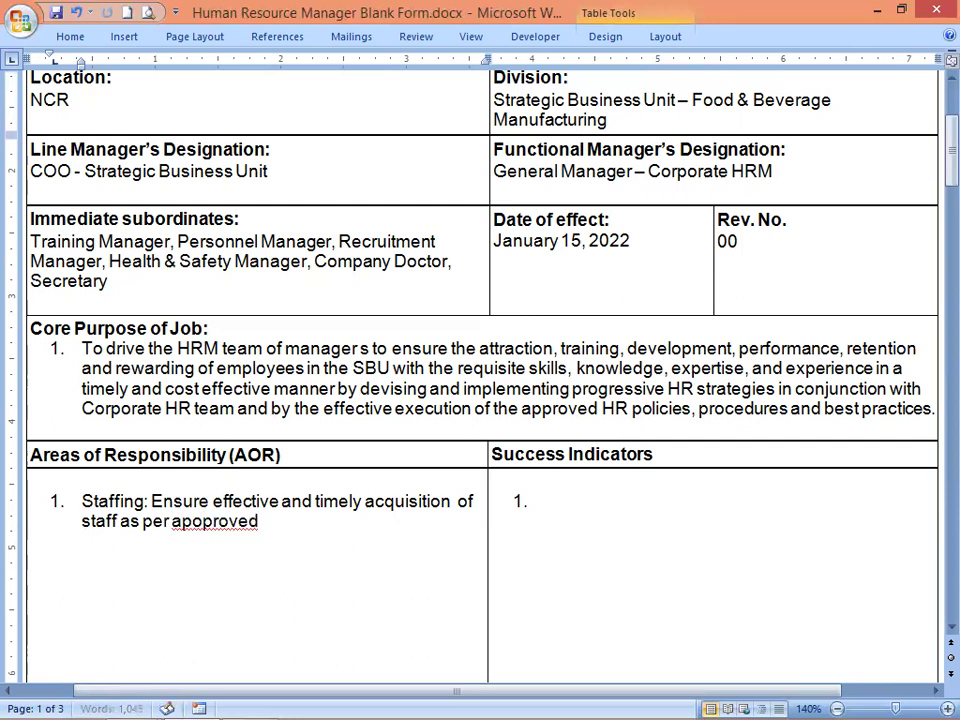
{"action": "type", "text": "man plan"}
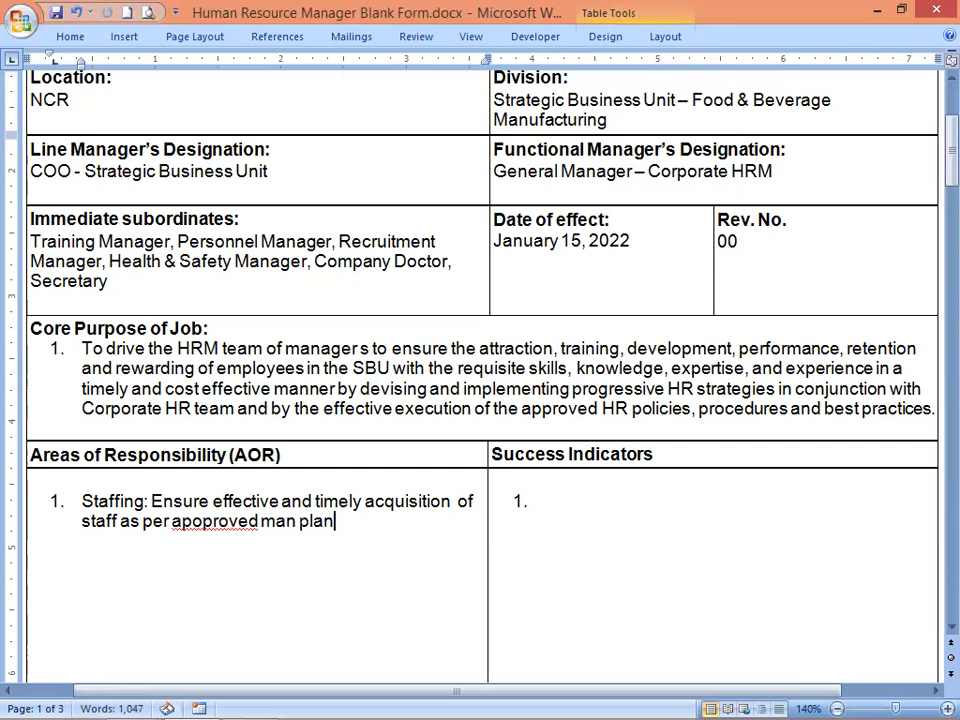
{"action": "key", "text": "Left"}
{"action": "key", "text": "Left"}
{"action": "key", "text": "Left"}
{"action": "key", "text": "Left"}
{"action": "key", "text": "Left"}
{"action": "key", "text": "Left"}
{"action": "key", "text": "Left"}
{"action": "key", "text": "Left"}
{"action": "key", "text": "Left"}
{"action": "key", "text": "Left"}
{"action": "key", "text": "Left"}
{"action": "key", "text": "Left"}
{"action": "key", "text": "Left"}
{"action": "key", "text": "Left"}
{"action": "key", "text": "Left"}
{"action": "key", "text": "BackSpace"}
{"action": "key", "text": "Right"}
{"action": "key", "text": "Right"}
{"action": "key", "text": "Right"}
{"action": "key", "text": "Right"}
{"action": "key", "text": "Right"}
{"action": "key", "text": "Right"}
{"action": "key", "text": "Right"}
{"action": "key", "text": "Right"}
{"action": "key", "text": "Right"}
{"action": "key", "text": "Right"}
{"action": "key", "text": "Right"}
{"action": "key", "text": "Right"}
{"action": "key", "text": "Right"}
{"action": "key", "text": "Right"}
{"action": "key", "text": "Right"}
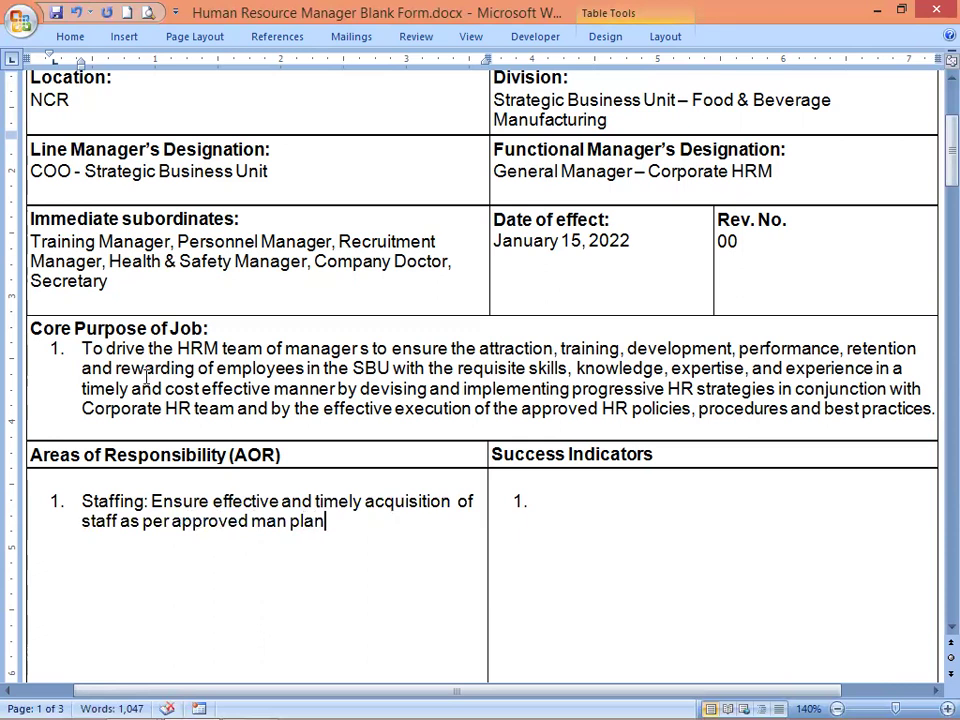
Complete the Staffing description with "/ headcount and organizational structure." after "man plan".
{"action": "type", "text": "/ head"}
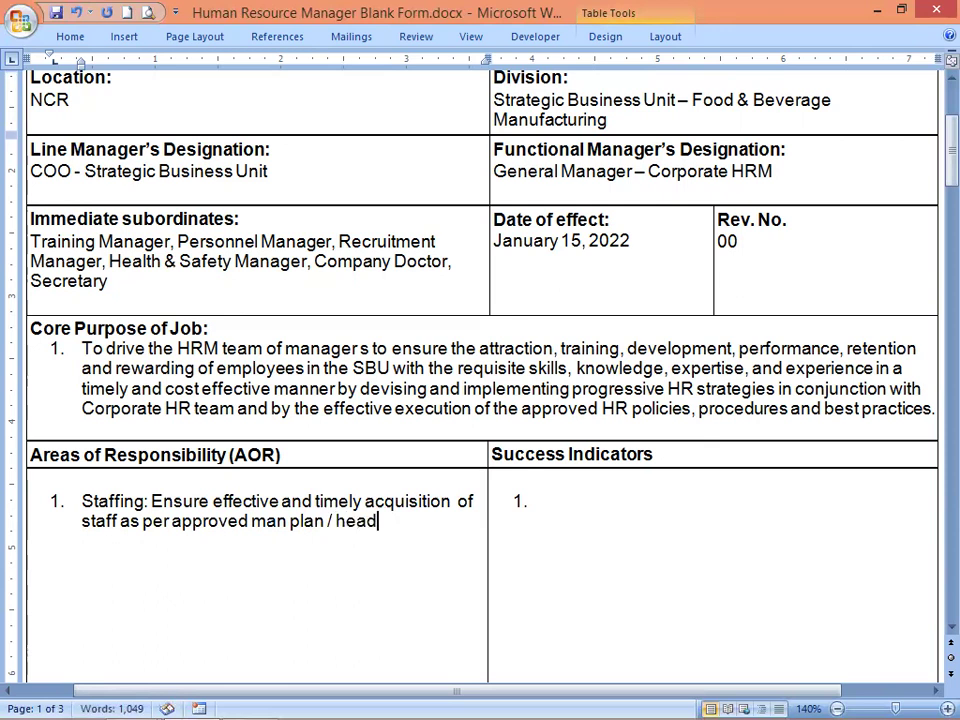
{"action": "type", "text": "count"}
{"action": "type", "text": "and"}
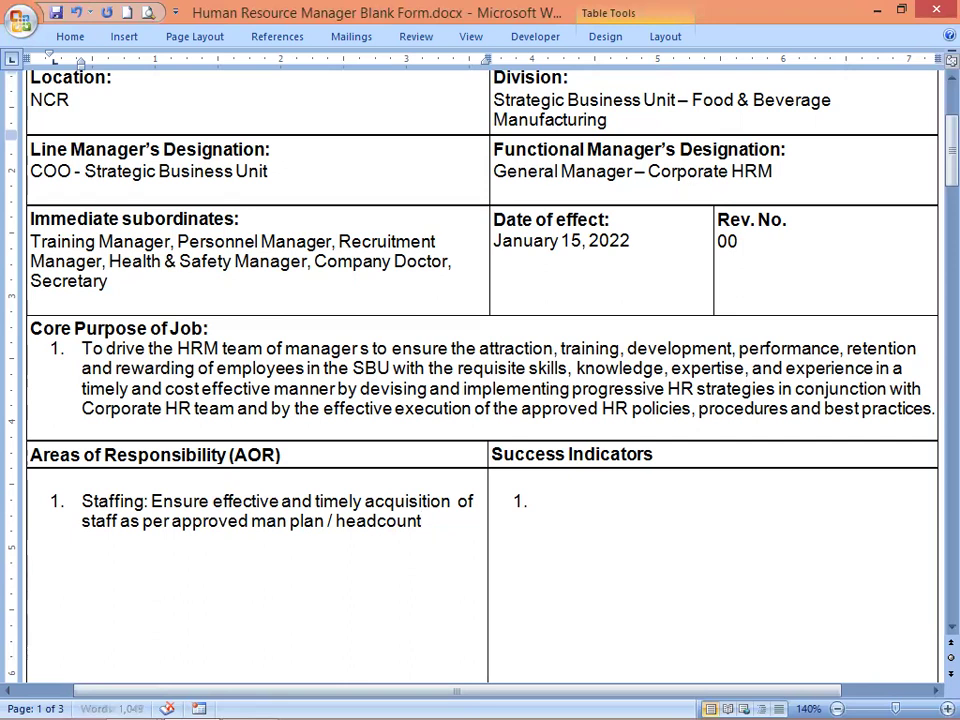
{"action": "left_click", "coordinate": [528, 501]}
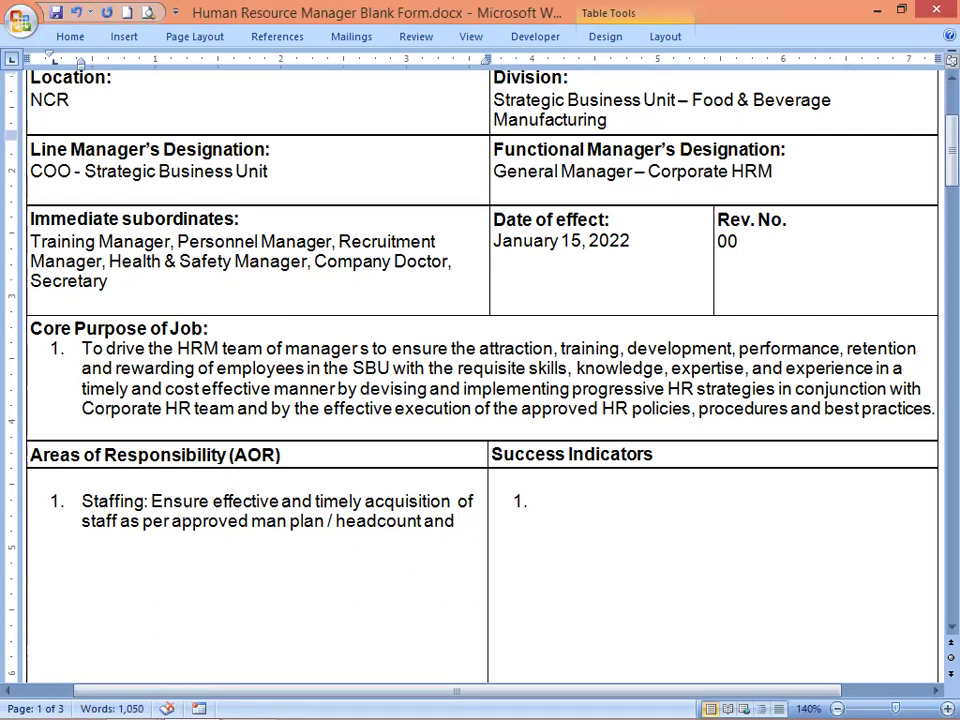
{"action": "type", "text": "org"}
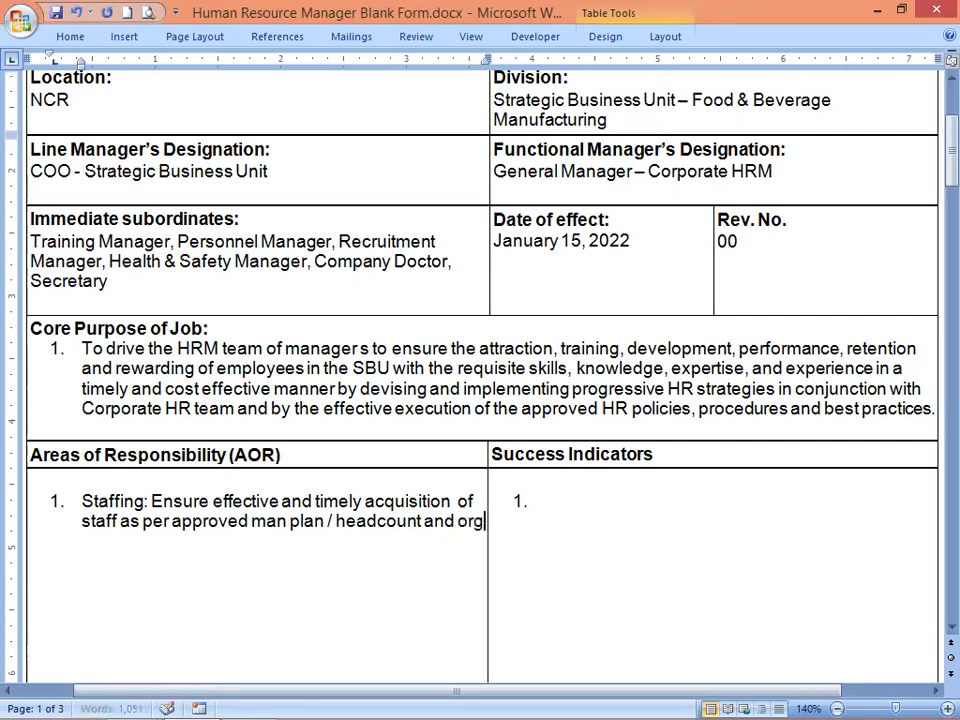
{"action": "type", "text": "ani"}
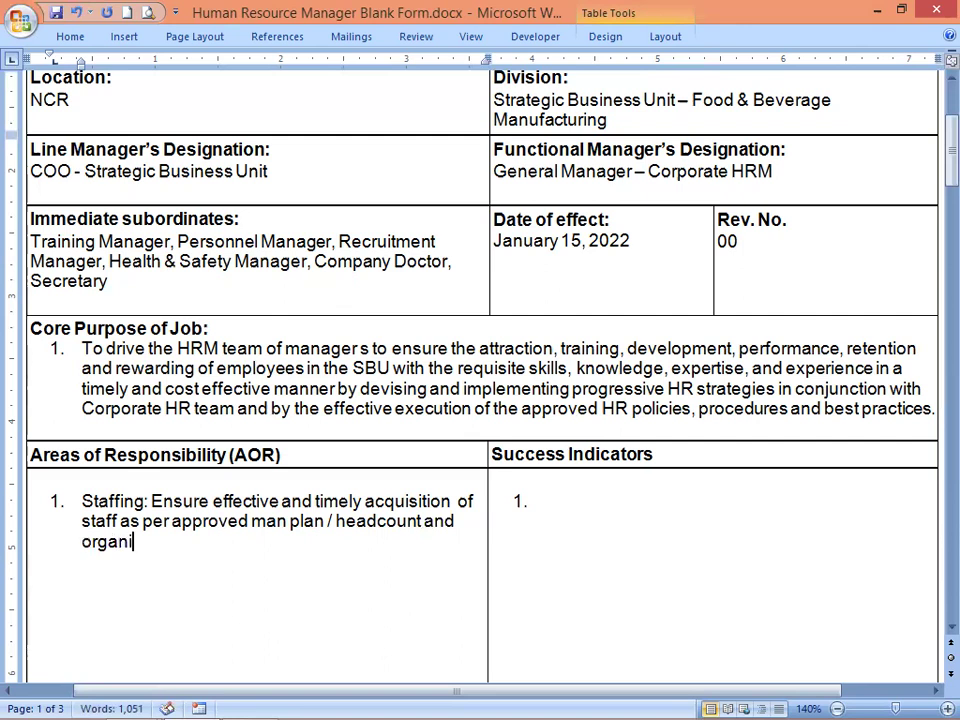
{"action": "type", "text": "zation"}
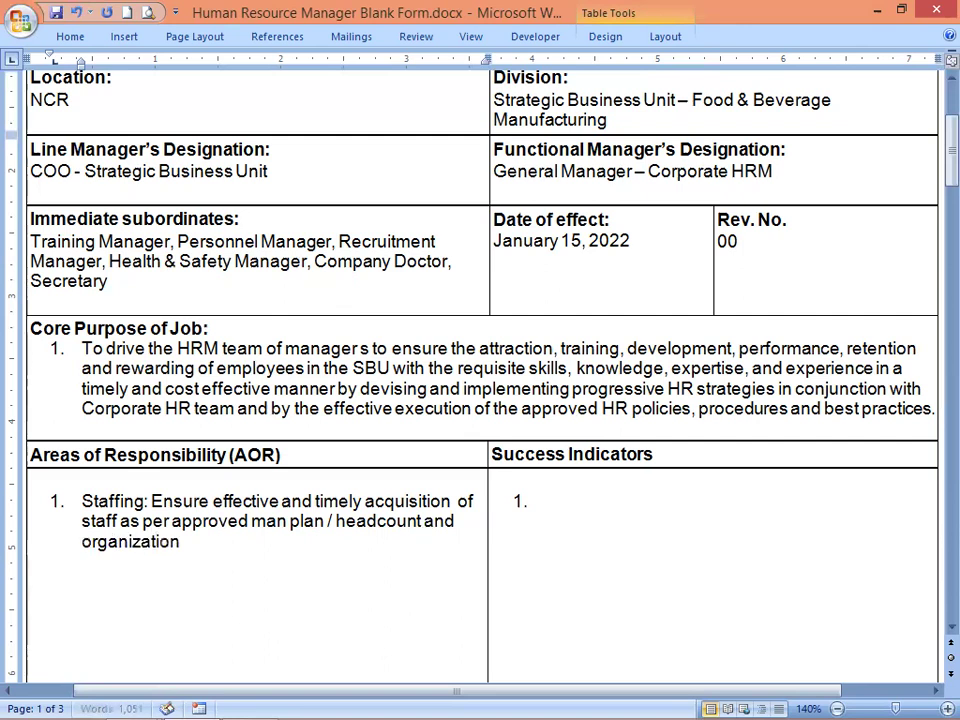
{"action": "type", "text": "al s"}
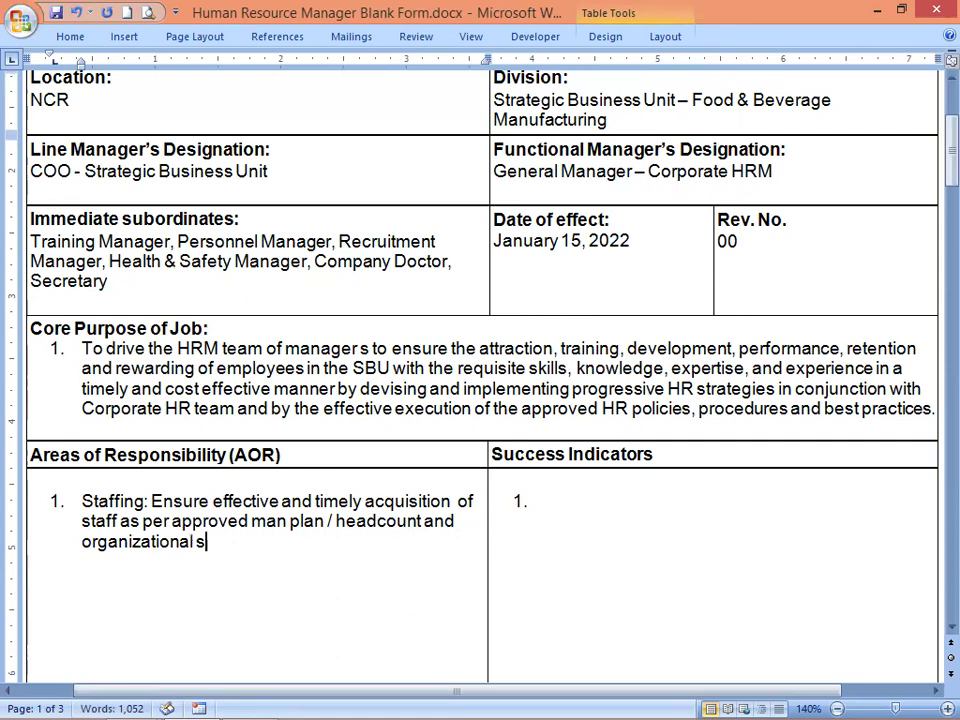
{"action": "type", "text": "tructure."}
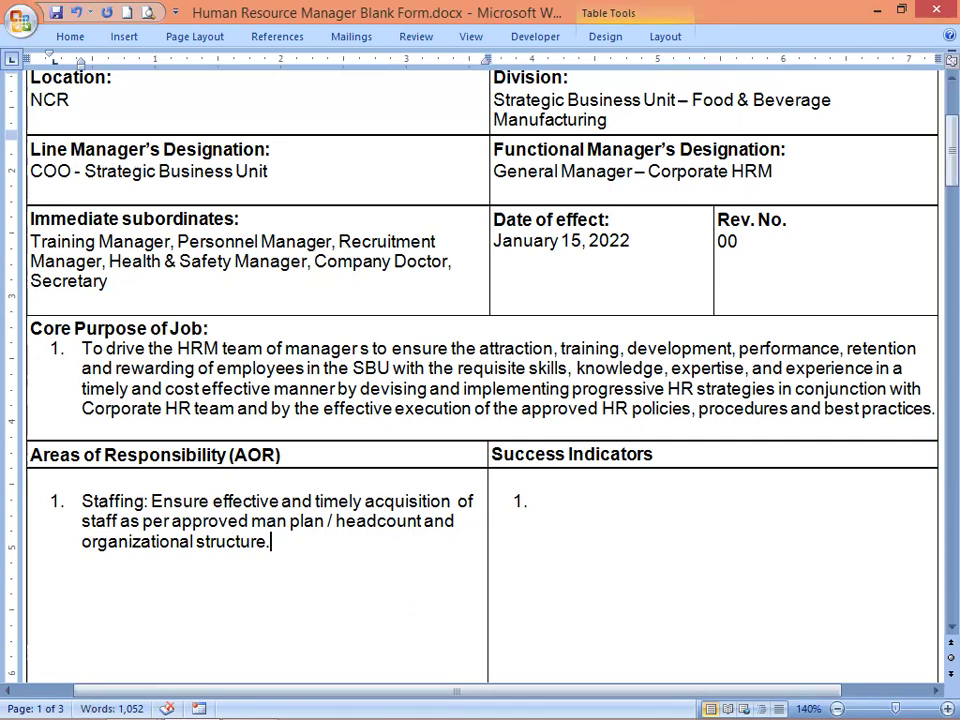
Correct the flagged extra space in "acquisition of" in the Staffing item using the grammar suggestion.
{"action": "scroll", "coordinate": [10, 240], "scroll_direction": "down", "scroll_amount": 1}
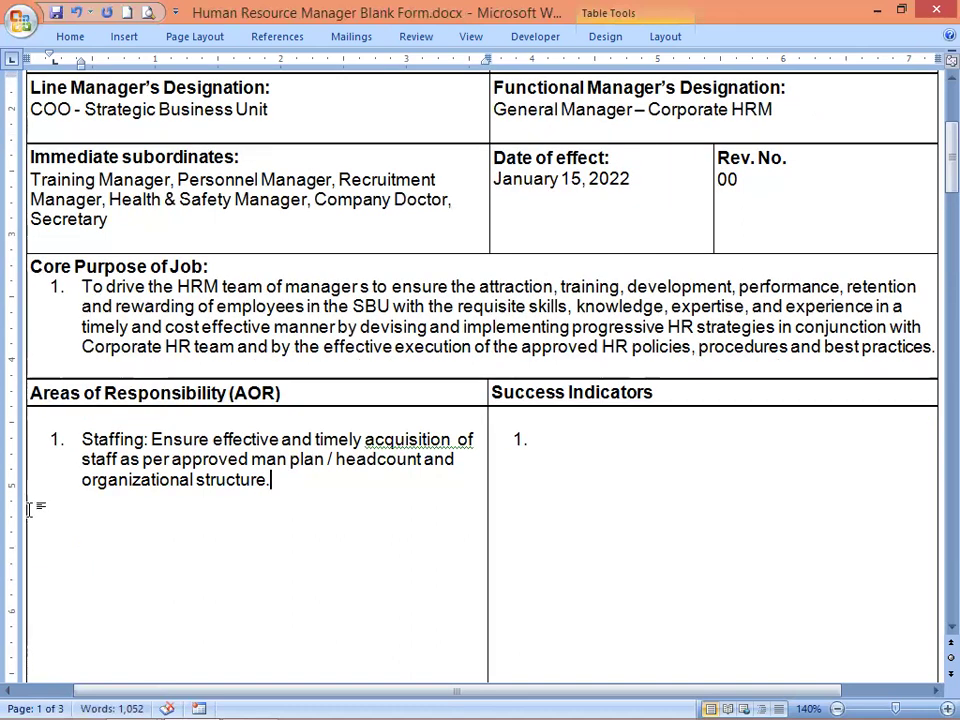
{"action": "right_click", "coordinate": [450, 450]}
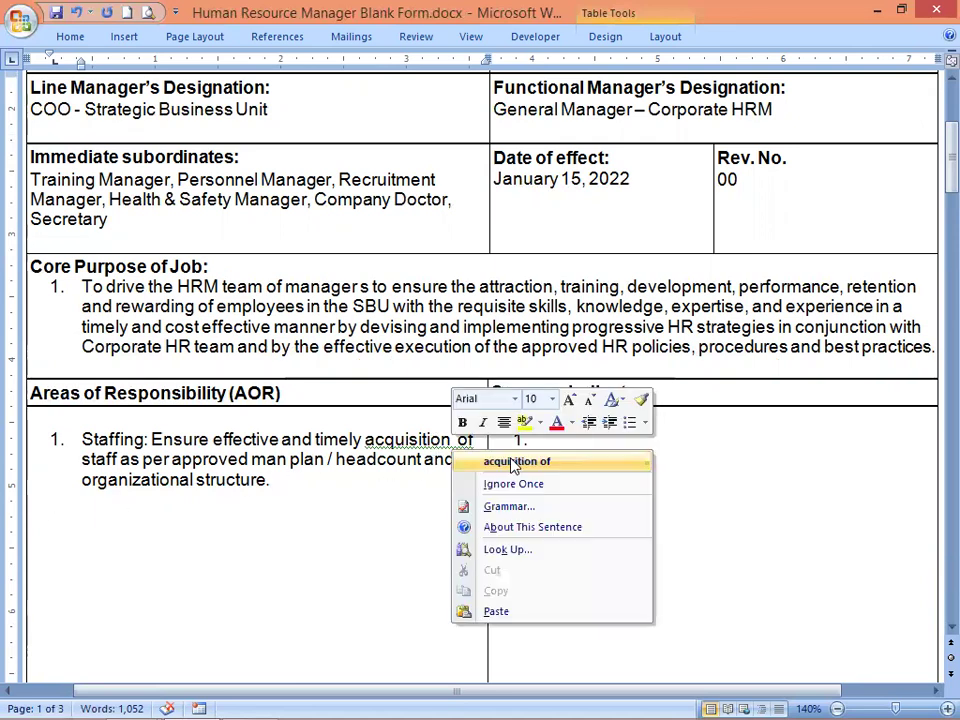
{"action": "left_click", "coordinate": [514, 462]}
Fill in item 1 under Success Indicators with "All positions are filled out timely as per approved budget/headcount.".
{"action": "left_click", "coordinate": [548, 439]}
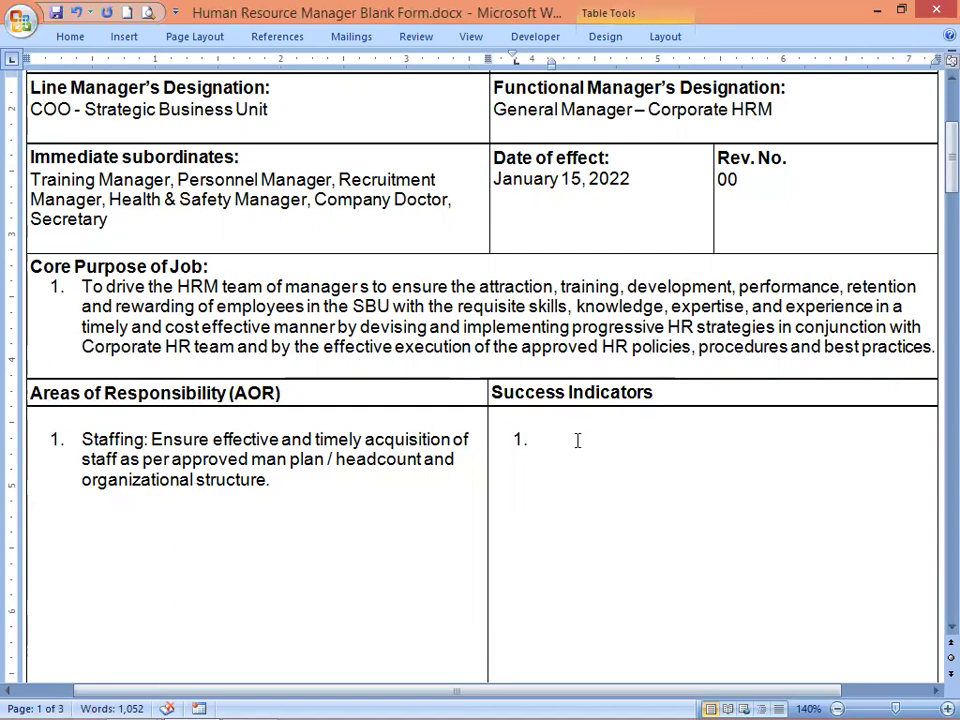
{"action": "type", "text": "All positions "}
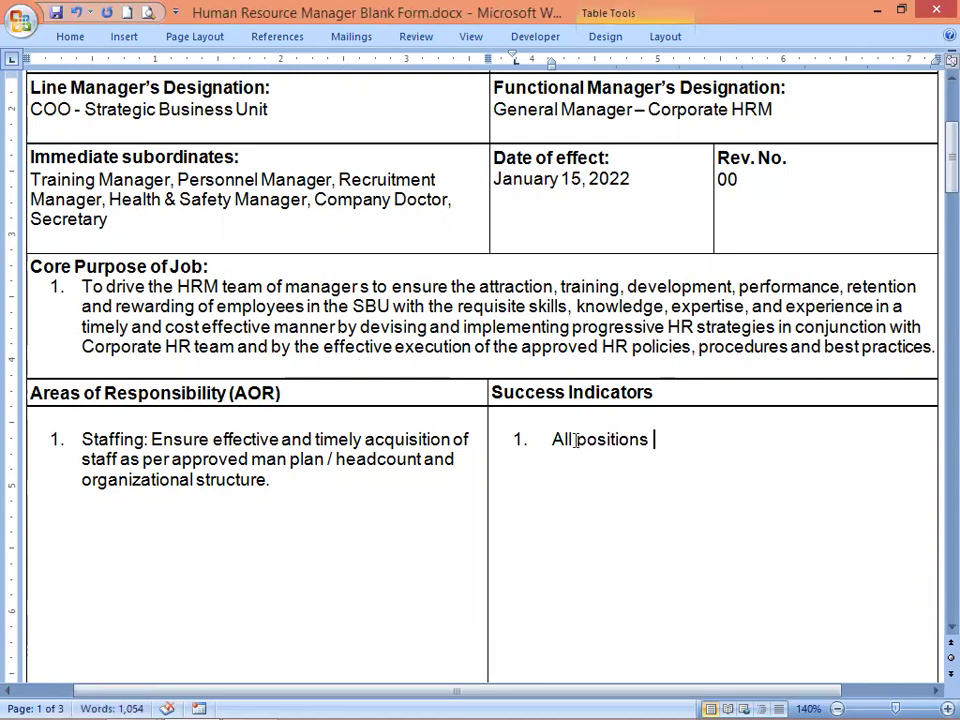
{"action": "type", "text": "are fi"}
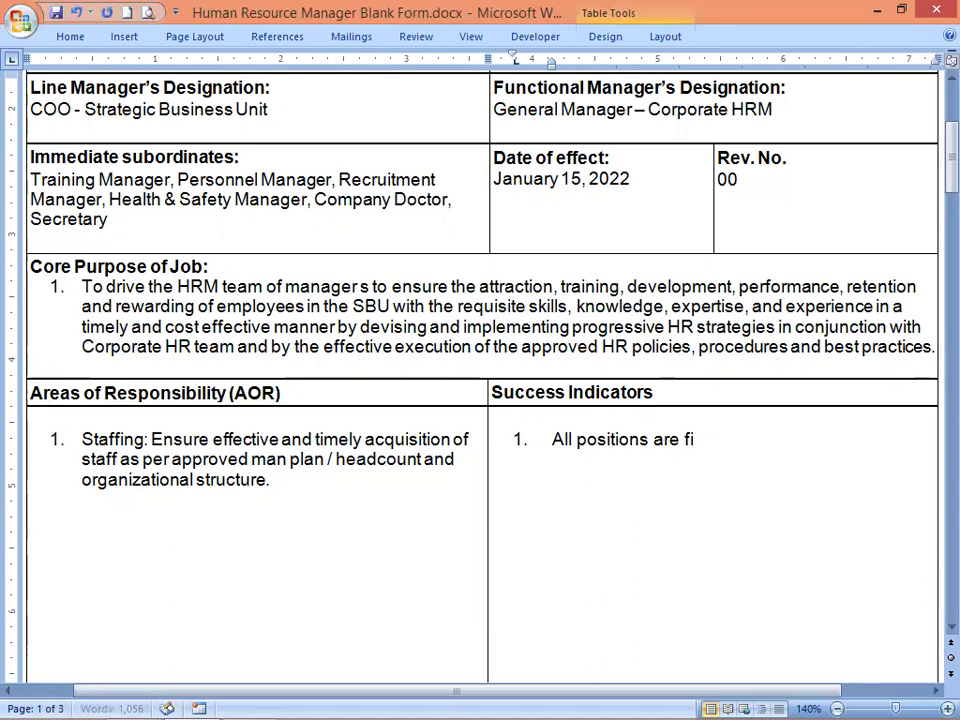
{"action": "type", "text": "lled "}
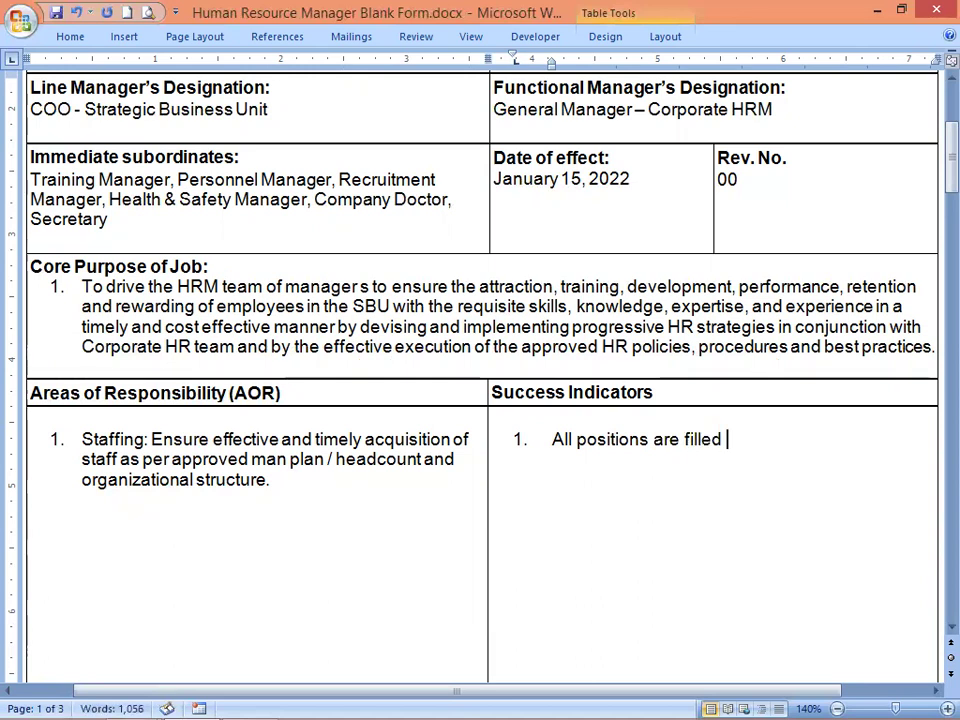
{"action": "type", "text": "out timely"}
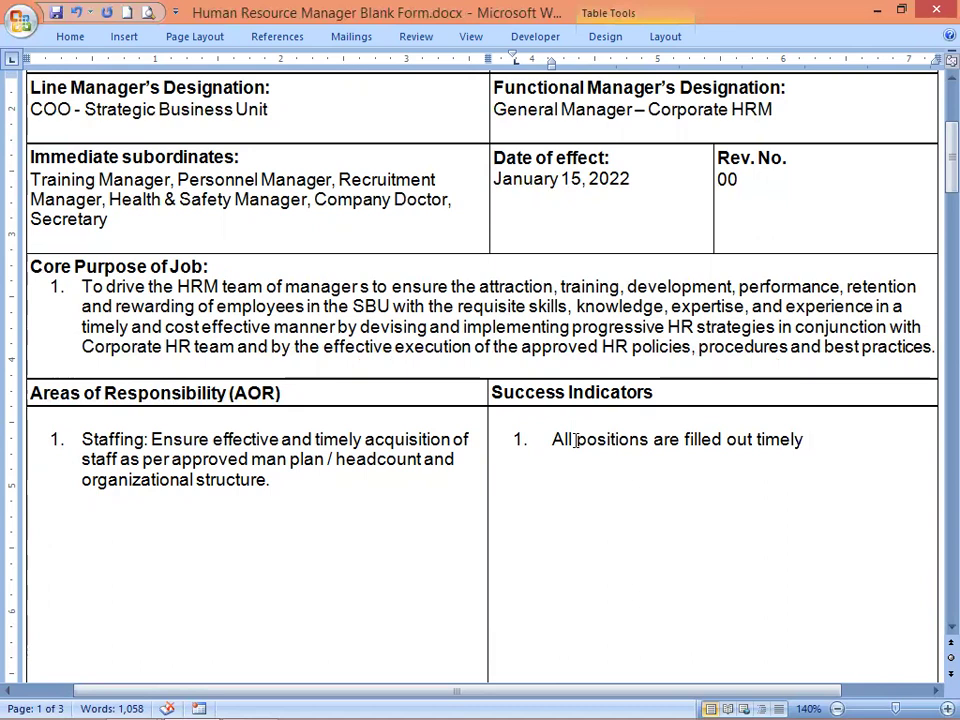
{"action": "type", "text": "as per "}
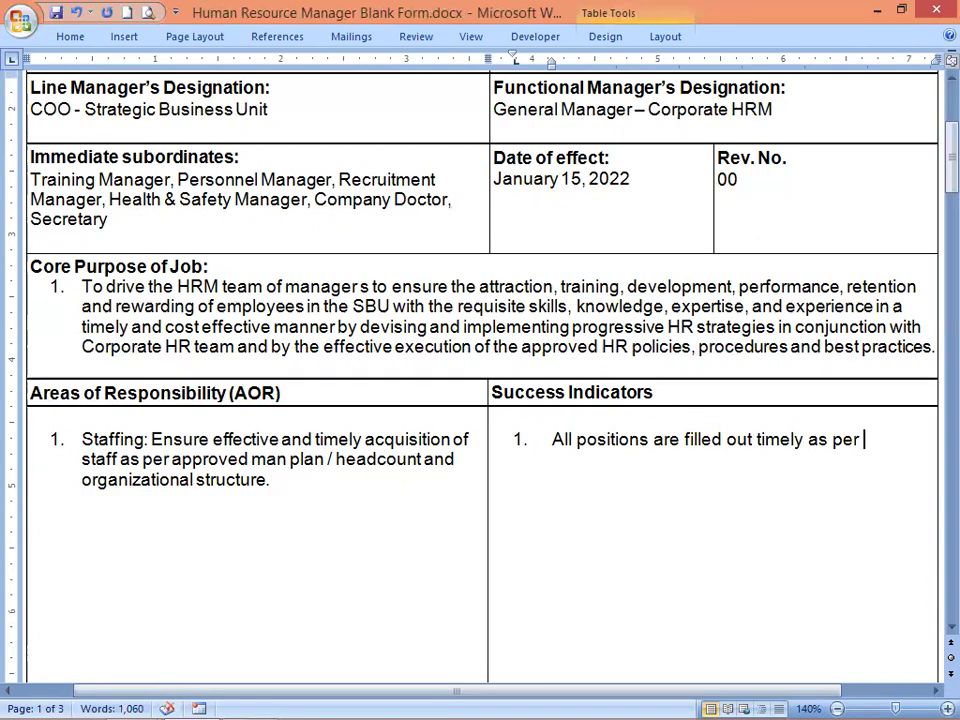
{"action": "type", "text": "appr"}
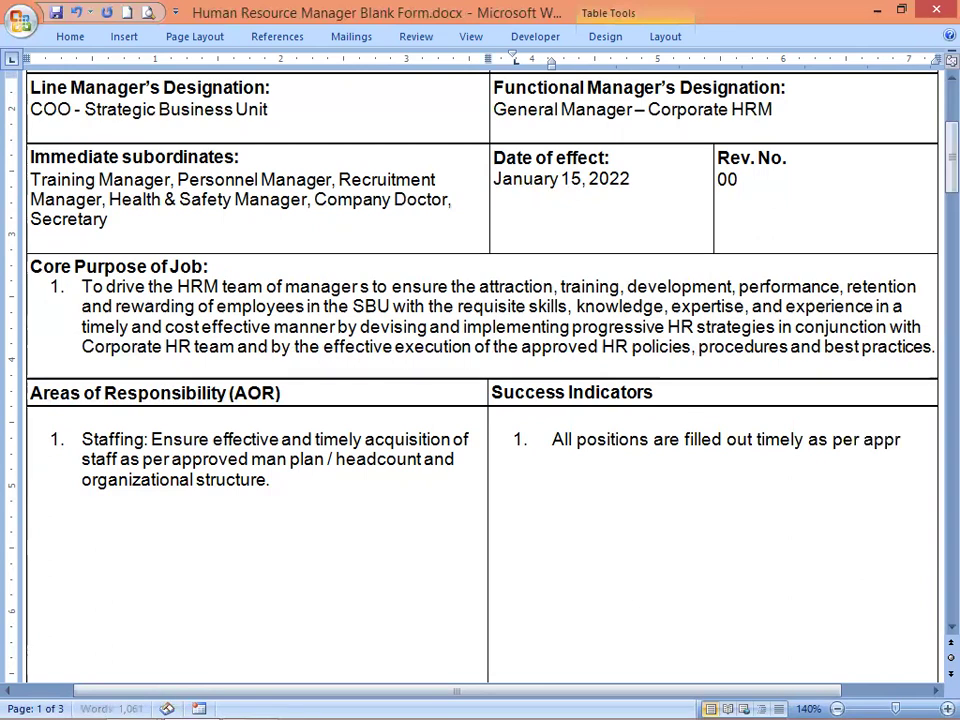
{"action": "type", "text": "oved"}
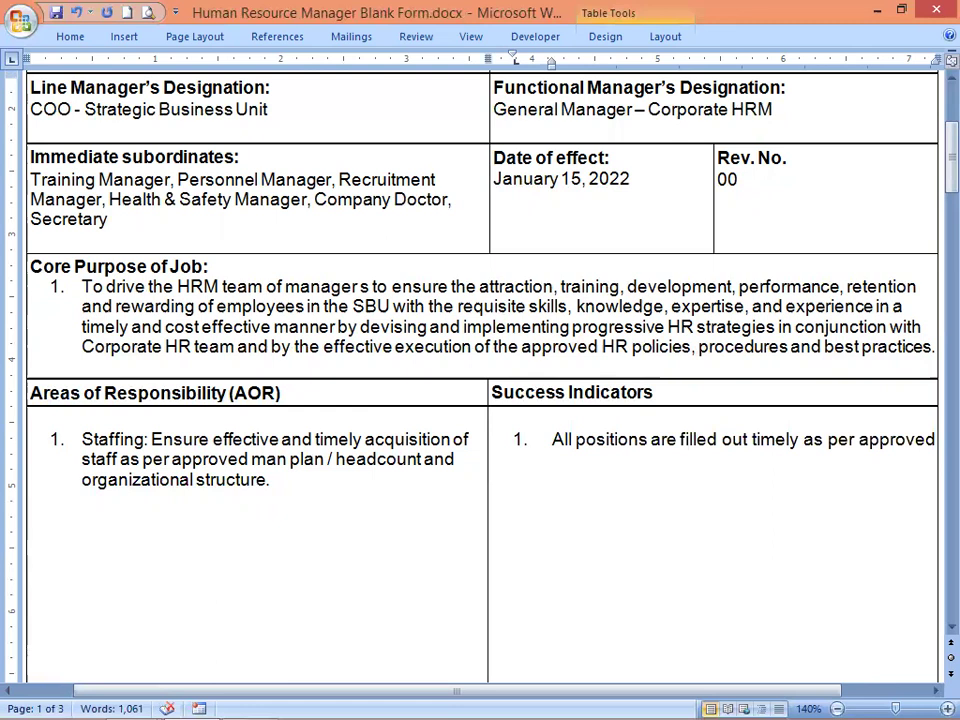
{"action": "type", "text": " budg"}
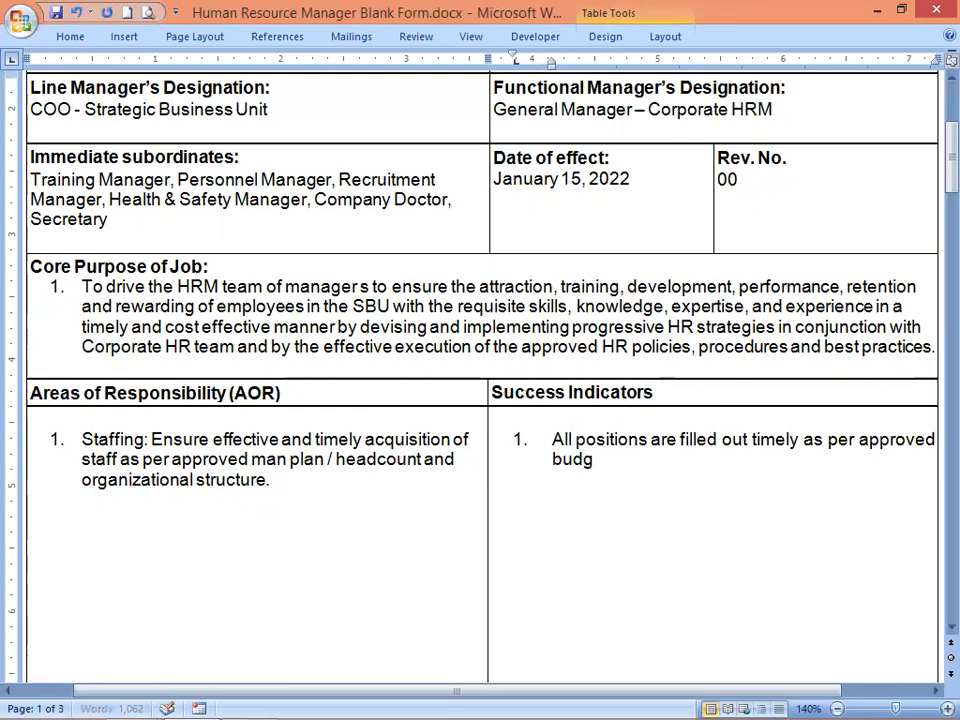
{"action": "type", "text": "et"}
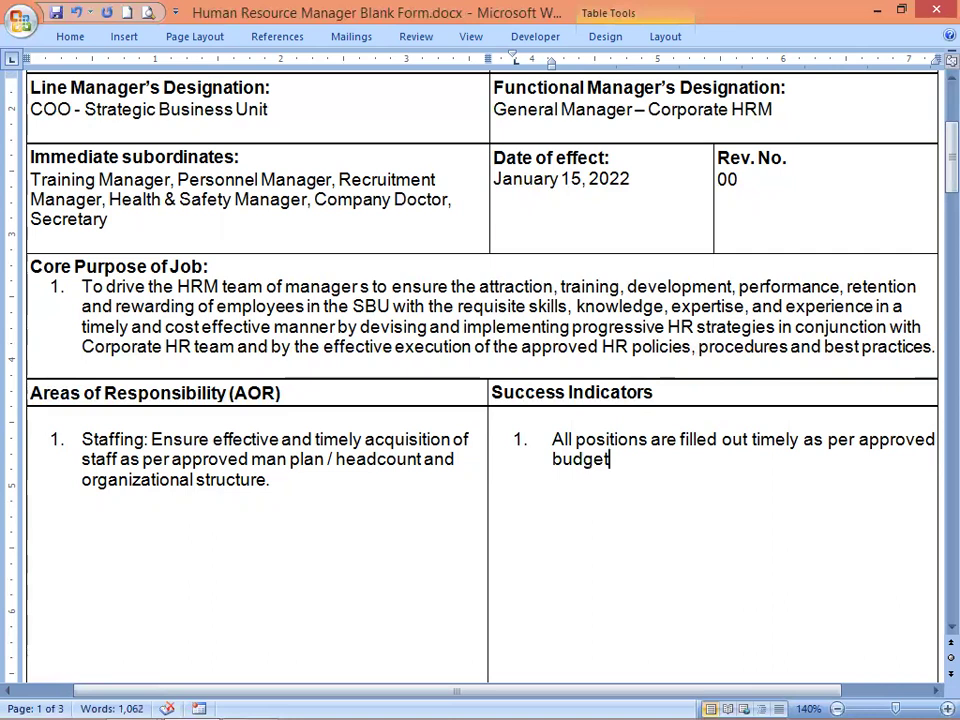
{"action": "type", "text": "/headco"}
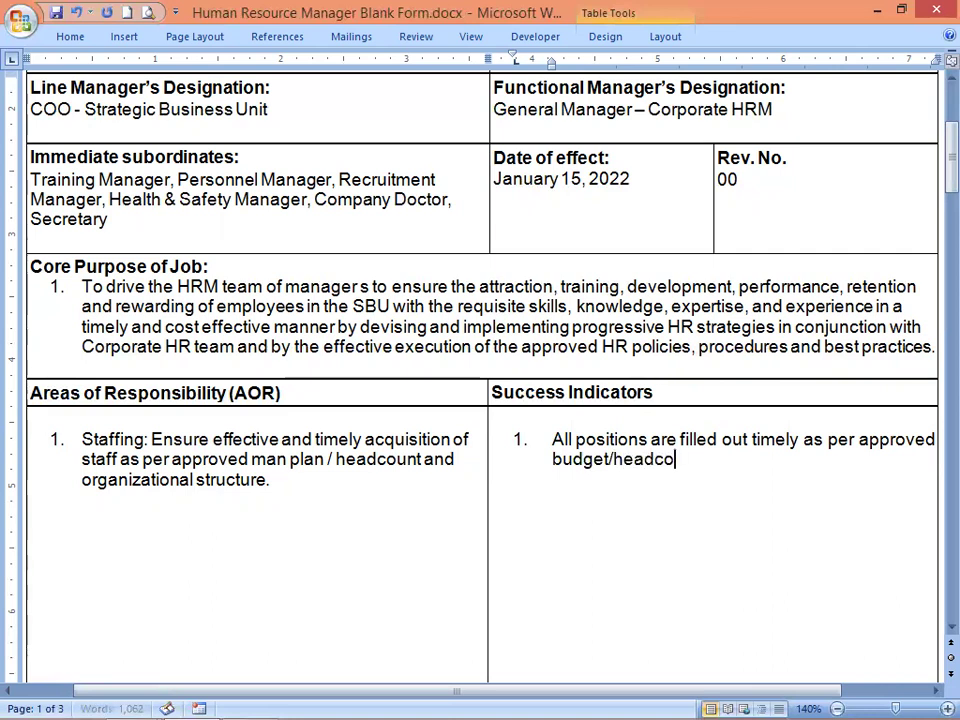
{"action": "type", "text": "unt."}
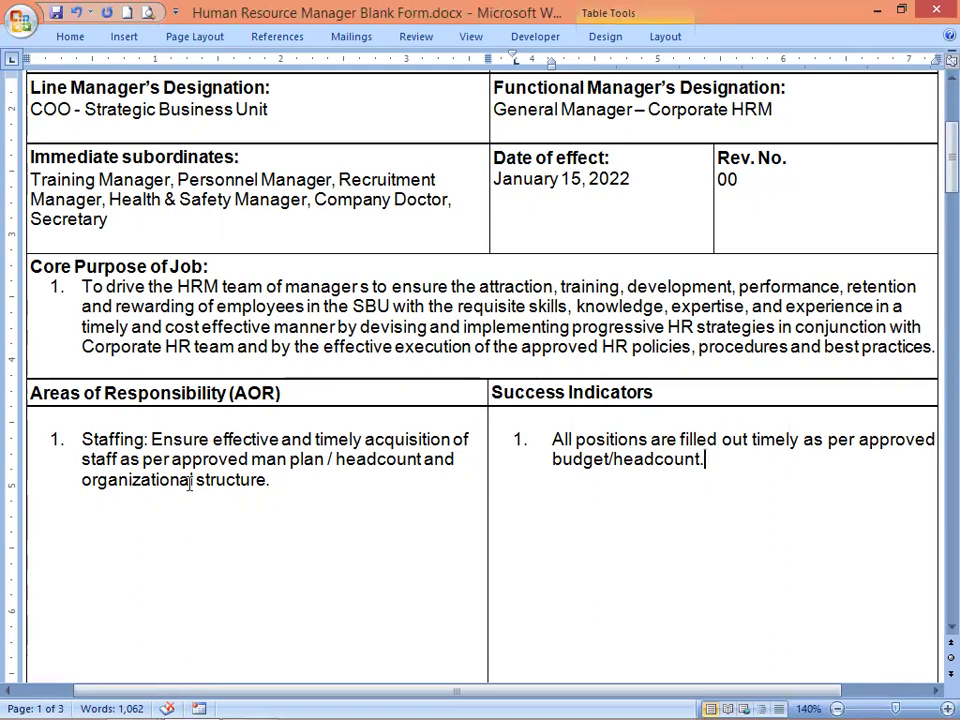
Add item 2 below the Staffing item under Areas of Responsibility (AOR), starting with the heading word "Training".
{"action": "left_click", "coordinate": [288, 481]}
{"action": "key", "text": "Return"}
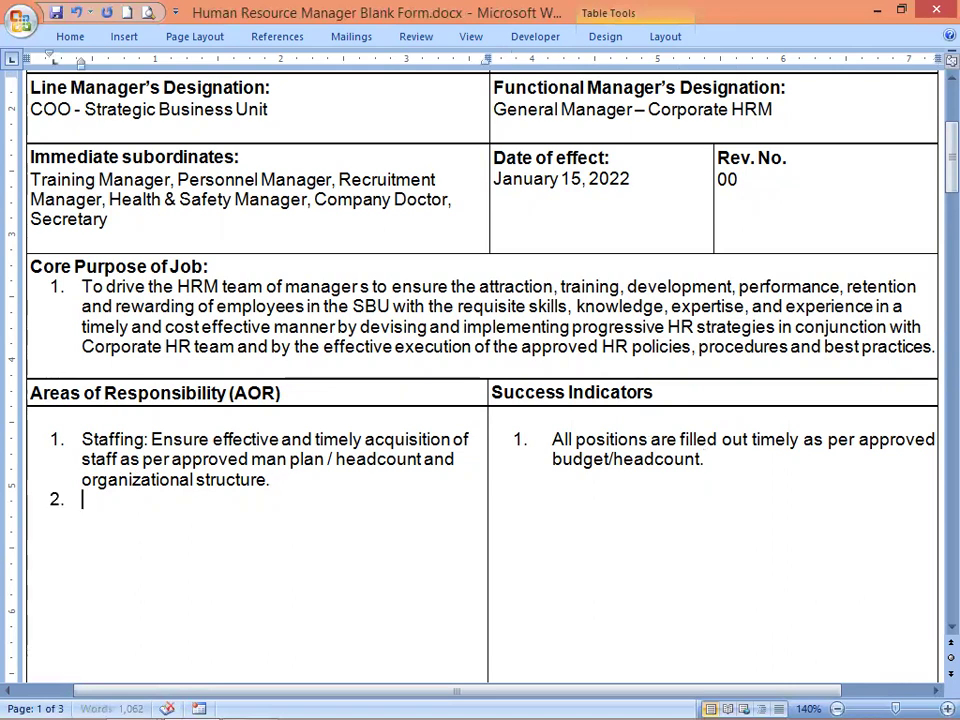
{"action": "key", "text": "BackSpace"}
{"action": "key", "text": "BackSpace"}
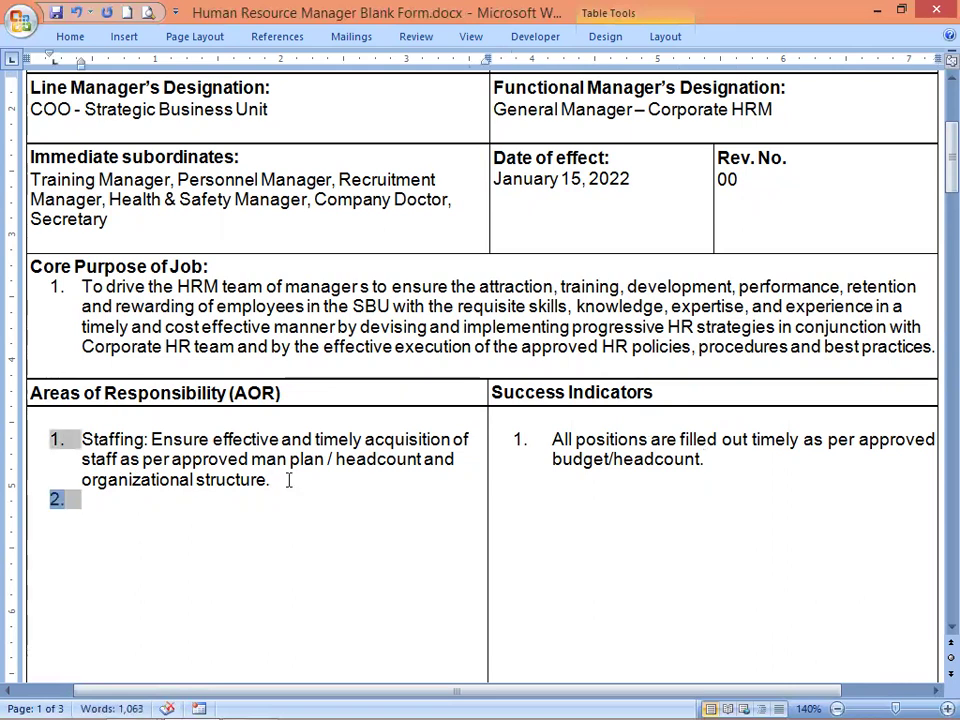
{"action": "key", "text": "BackSpace"}
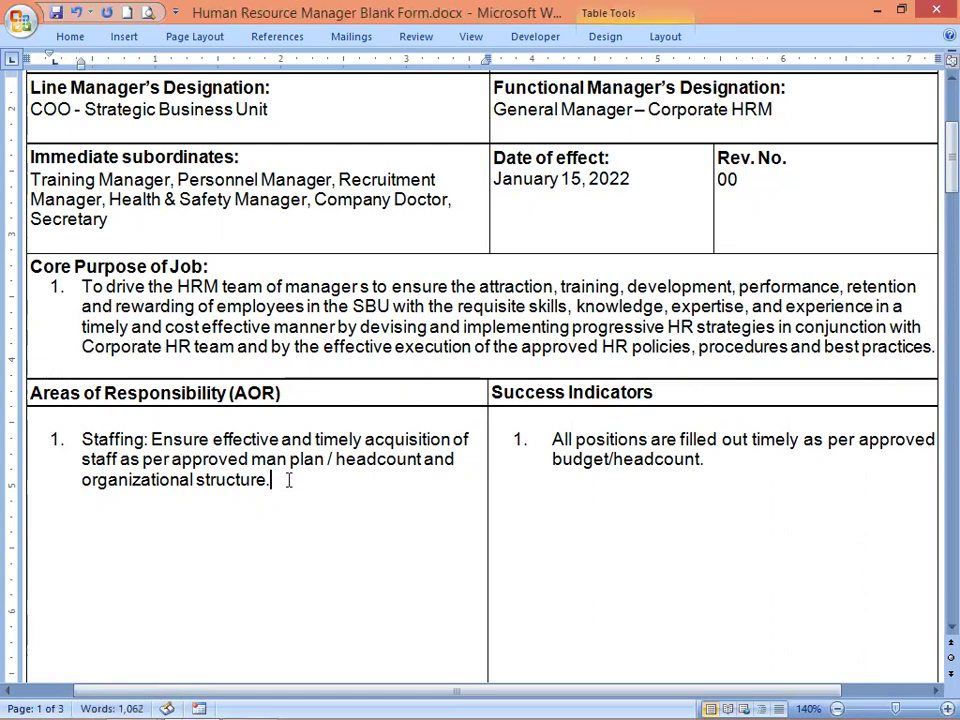
{"action": "key", "text": "Return"}
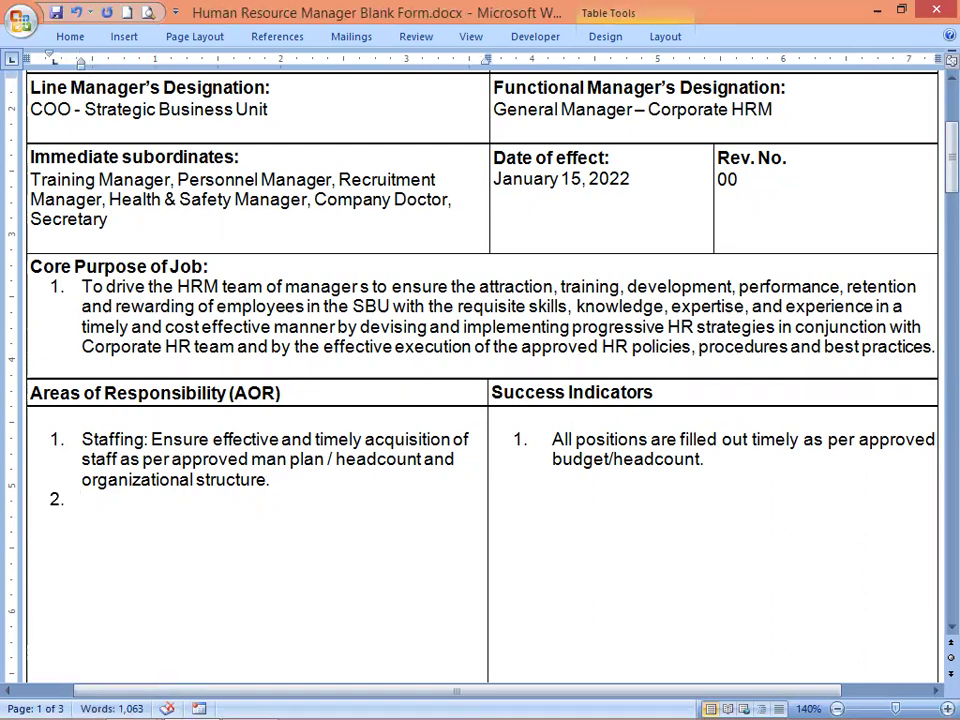
{"action": "type", "text": "R"}
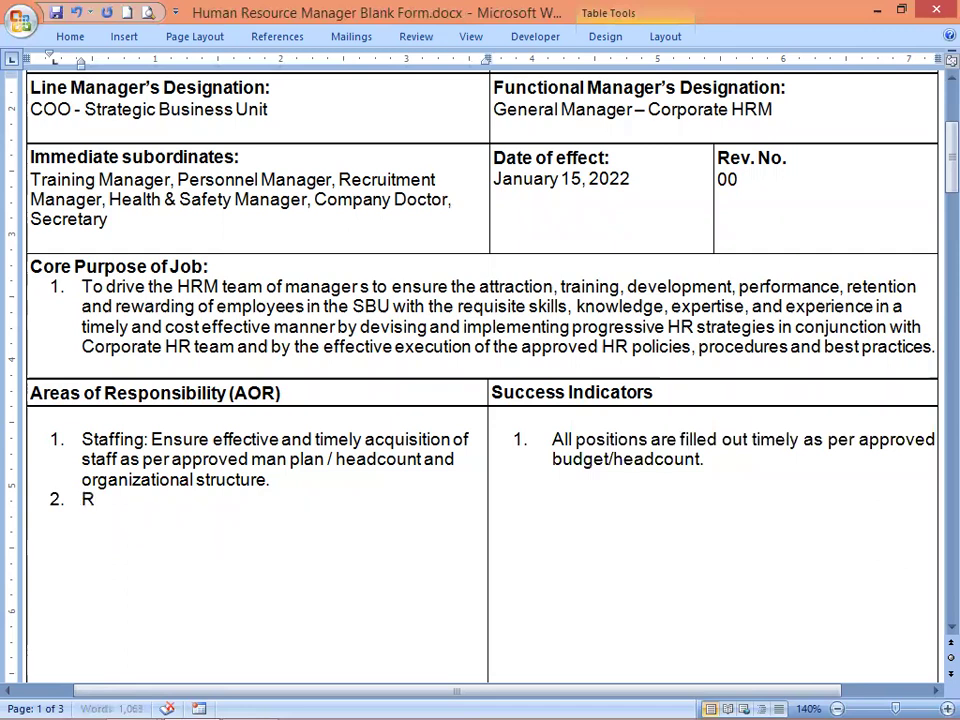
{"action": "key", "text": "BackSpace"}
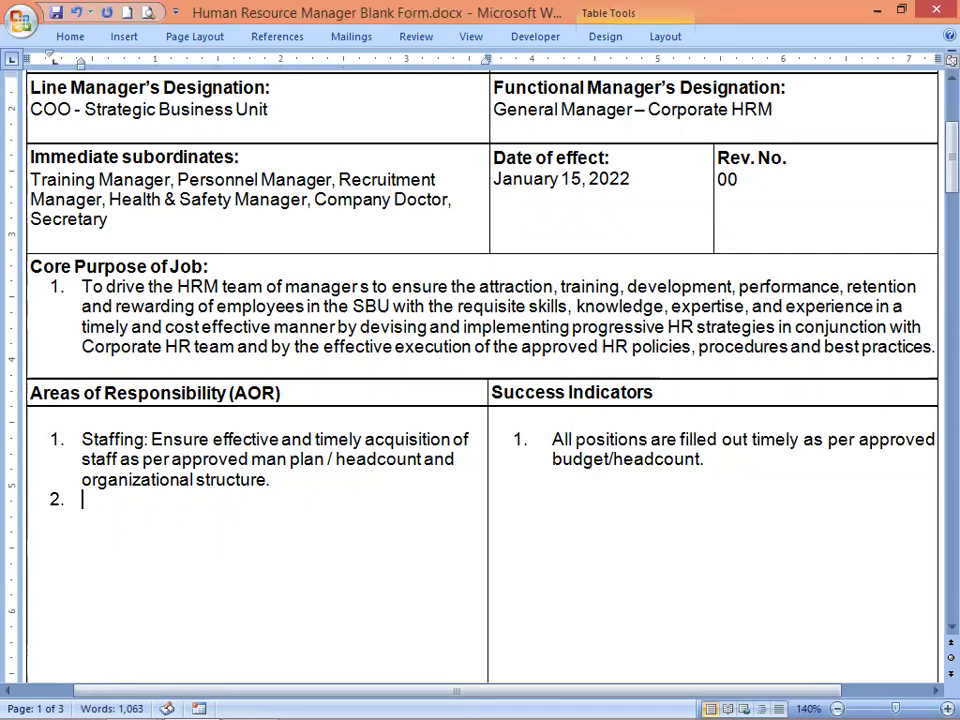
{"action": "type", "text": "Training"}
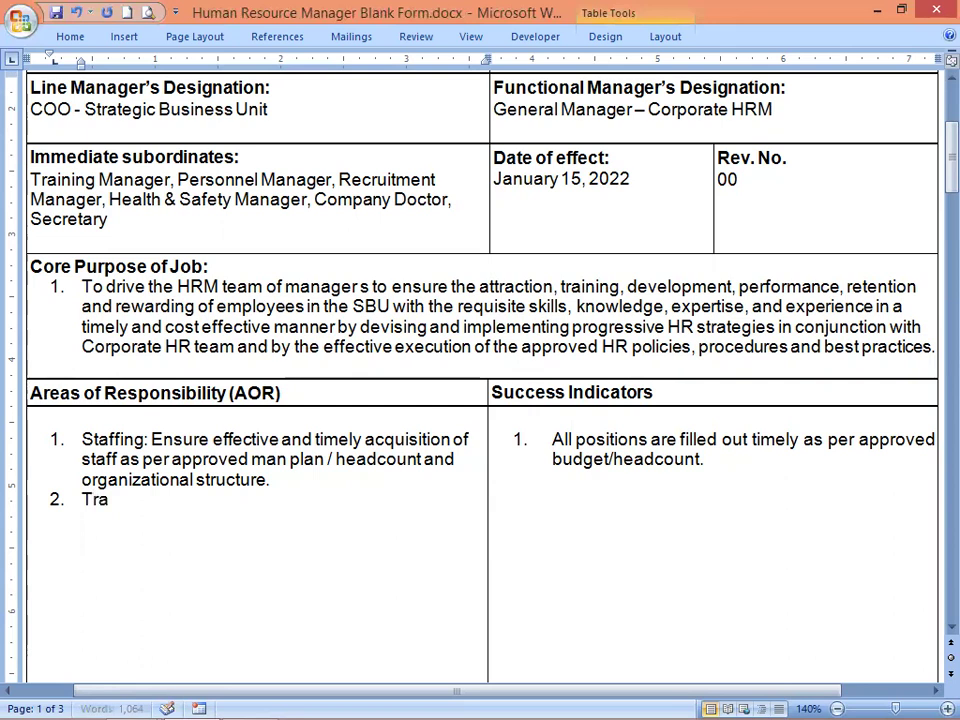
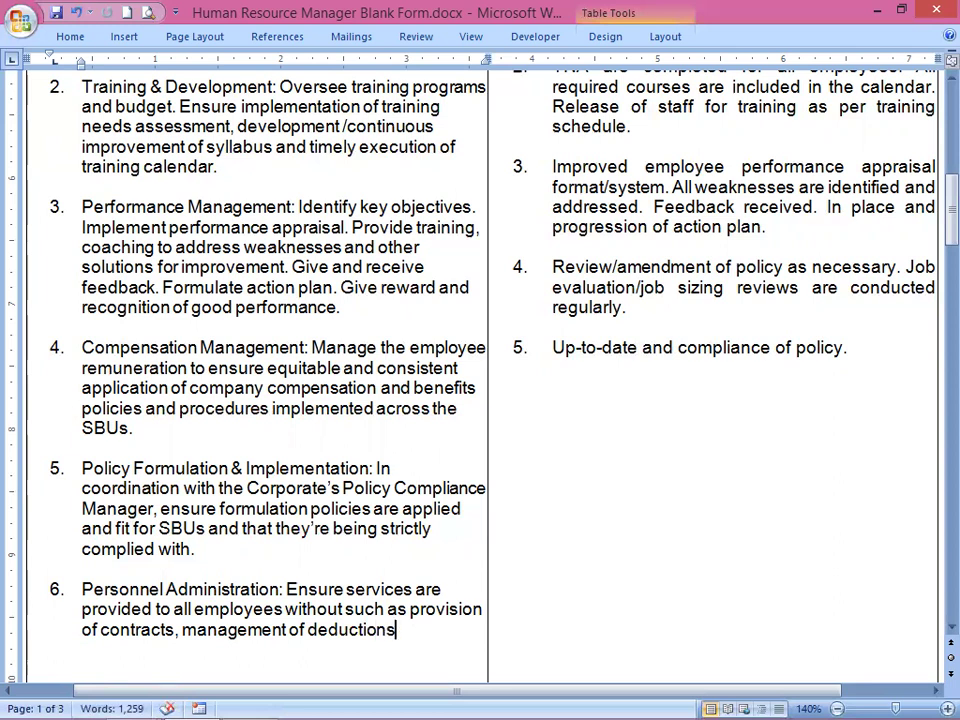
Complete the Personnel Administration item after "management of deductions" with ", salary and benefits distribution, provision of loans and other employee remuneration.".
{"action": "type", "text": ", salary a"}
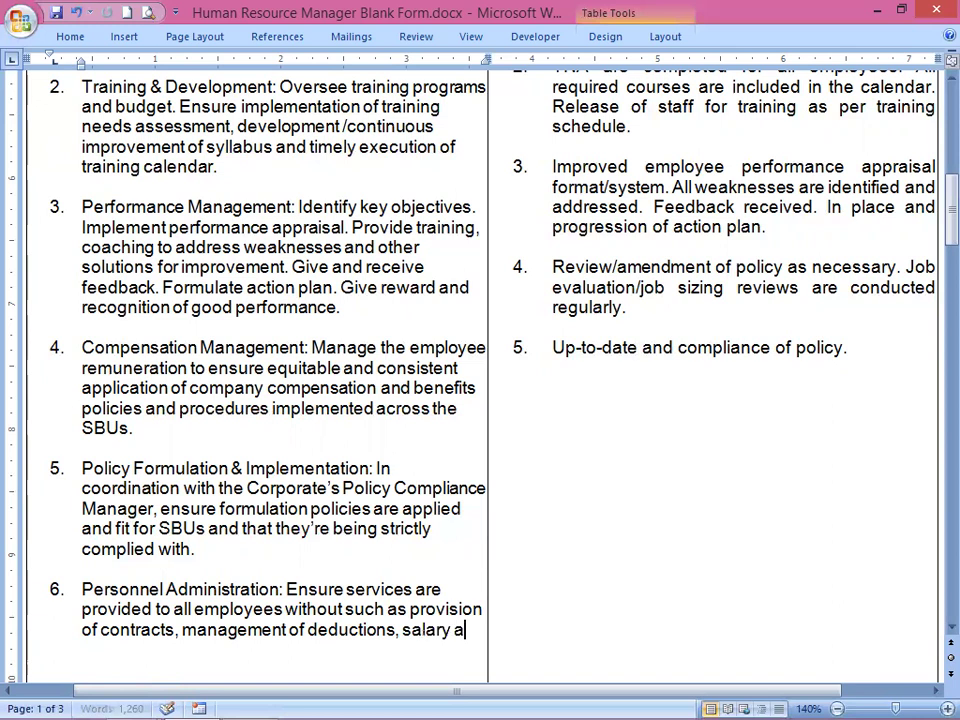
{"action": "type", "text": "nd bene"}
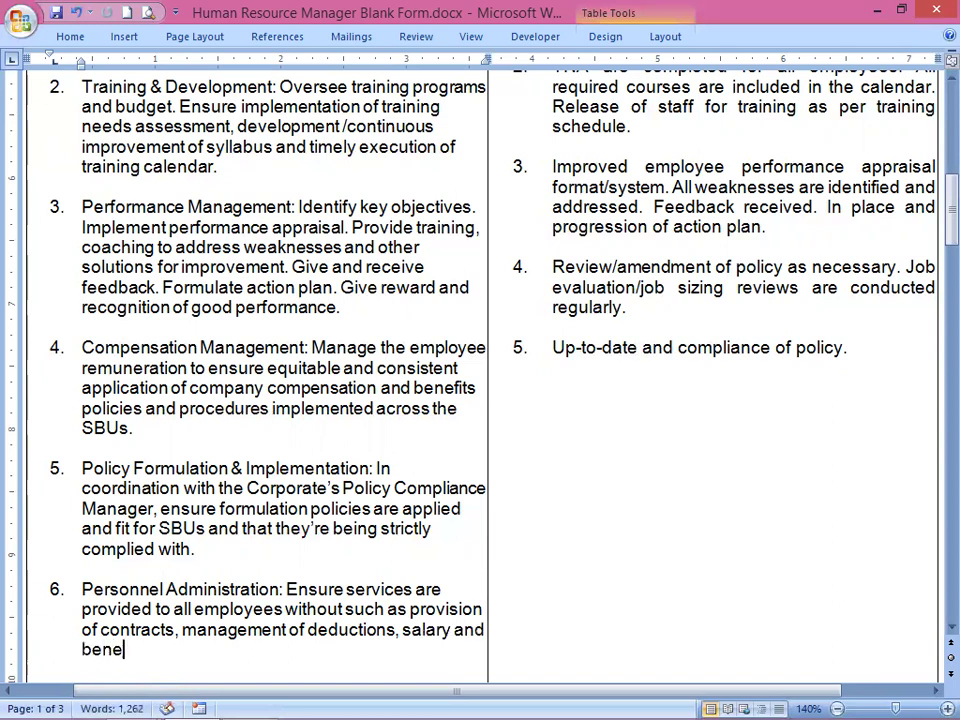
{"action": "type", "text": "fits"}
{"action": "type", "text": "distri"}
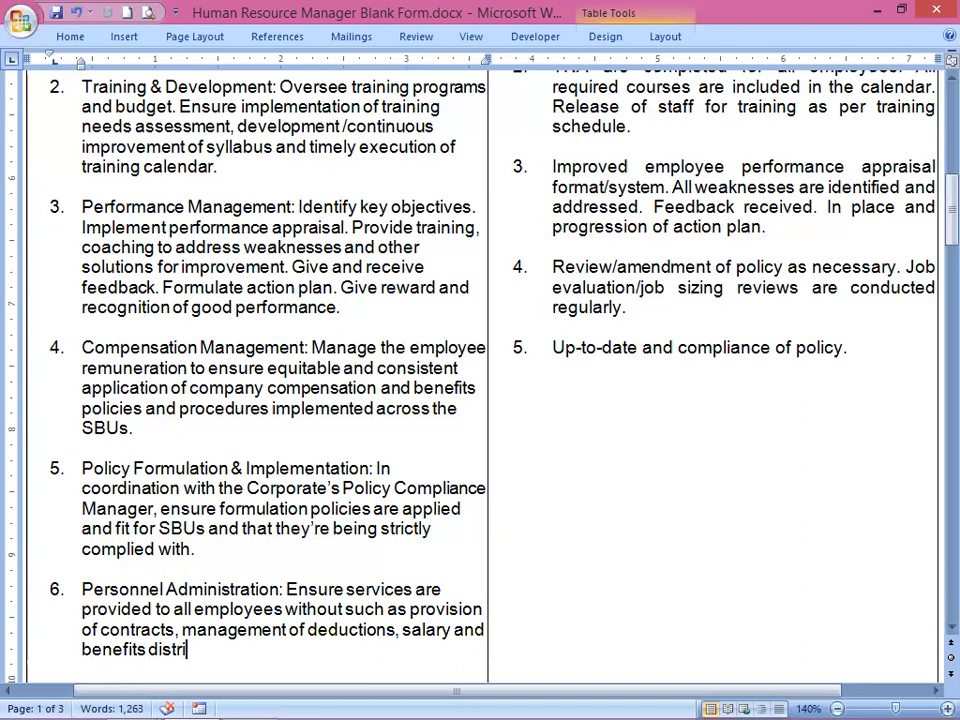
{"action": "type", "text": "bution"}
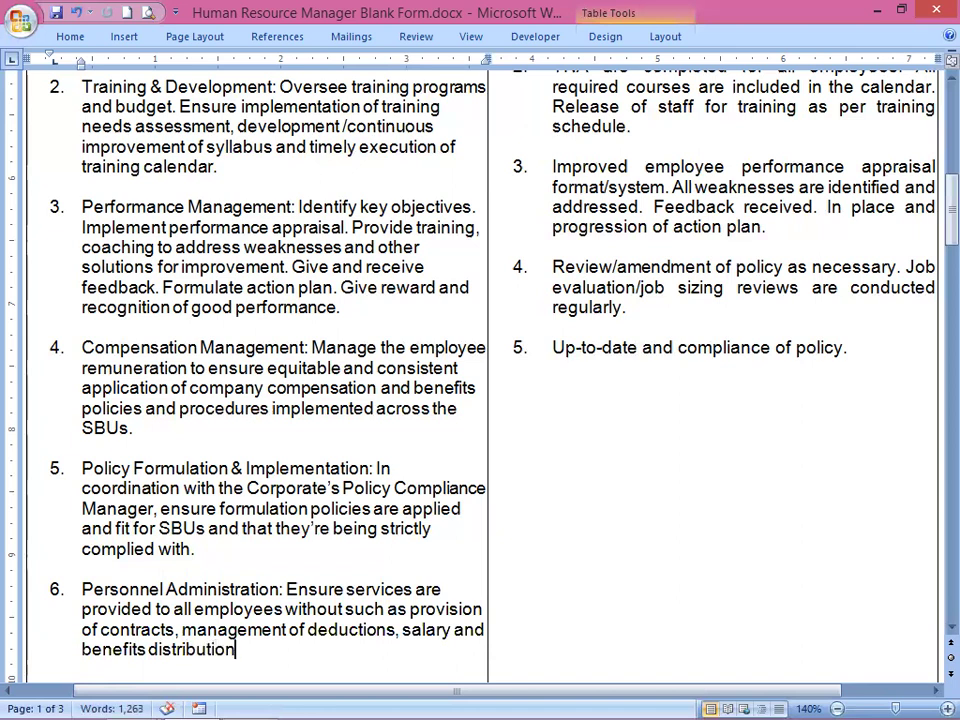
{"action": "type", "text": ", provis"}
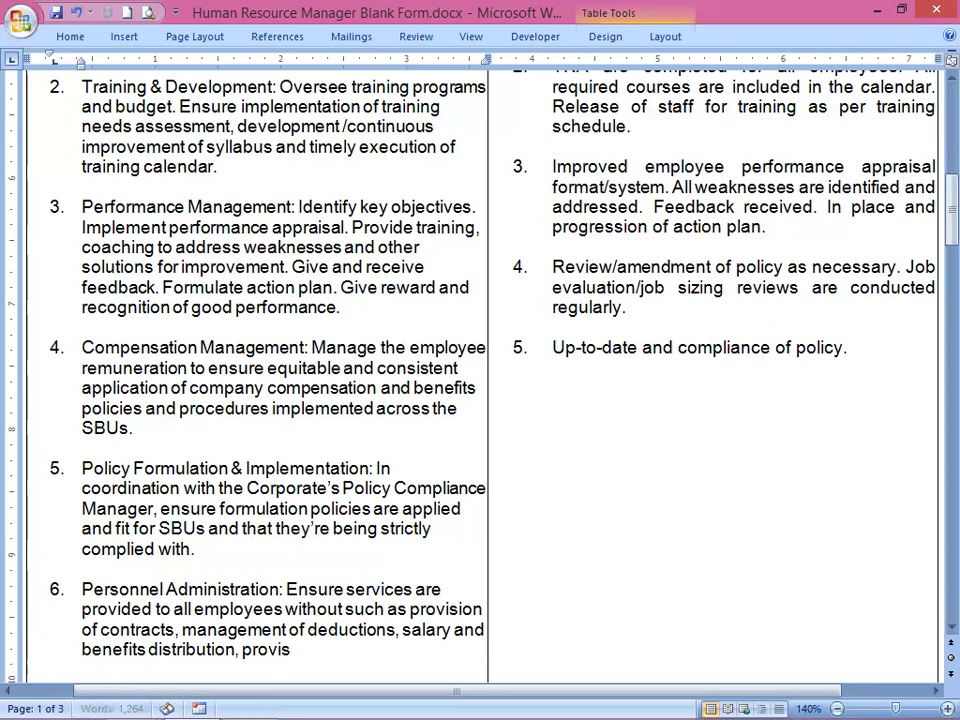
{"action": "type", "text": "ion of loans"}
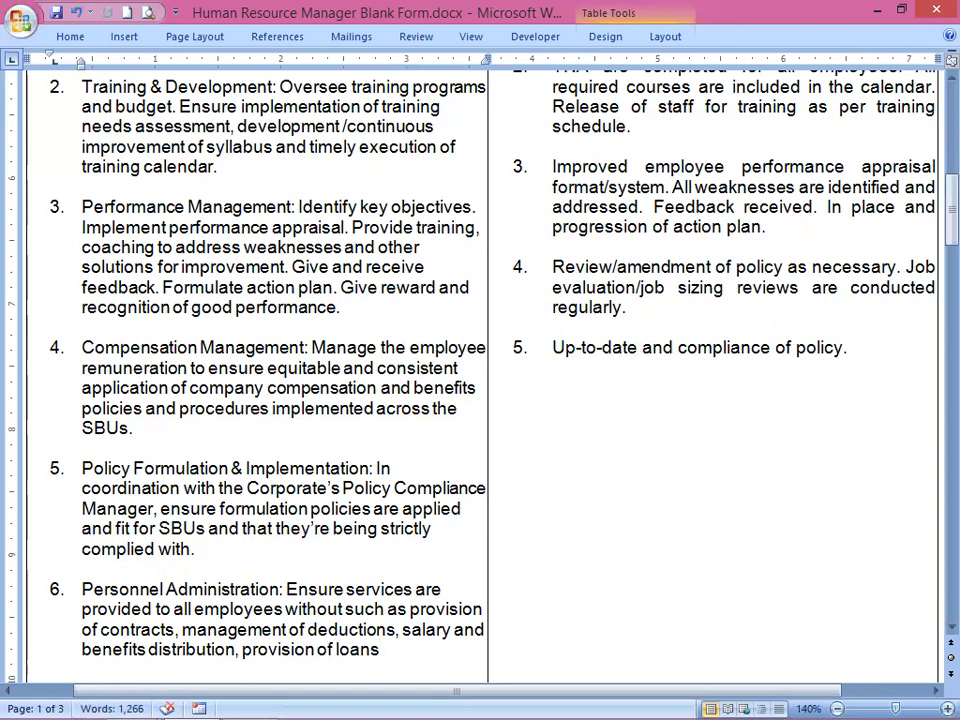
{"action": "type", "text": " and"}
{"action": "type", "text": " other"}
{"action": "type", "text": " emplo"}
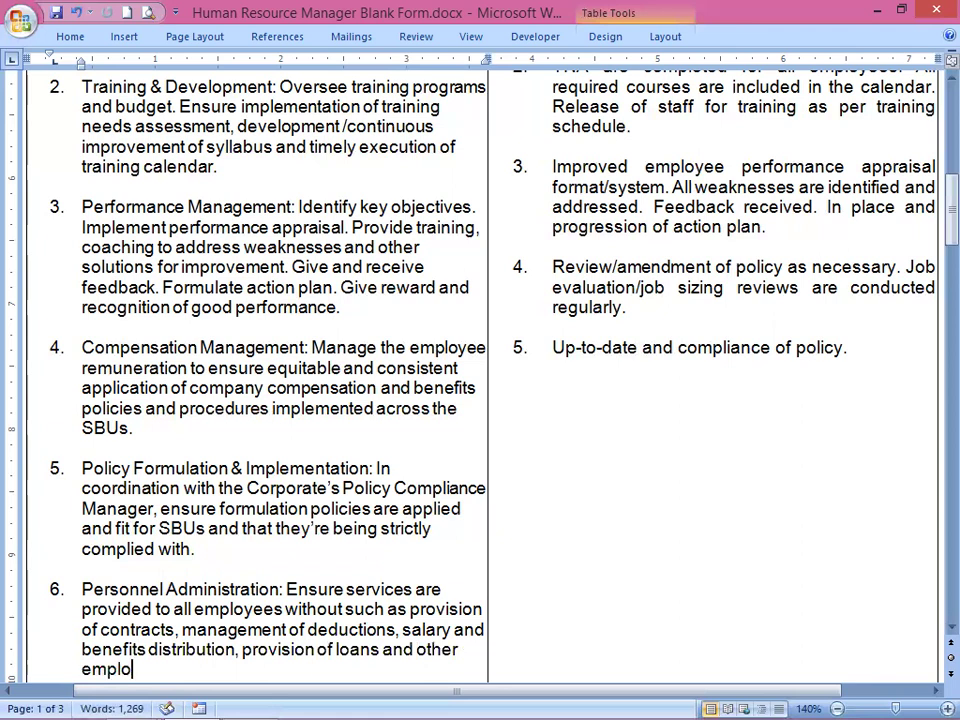
{"action": "type", "text": "yee remu"}
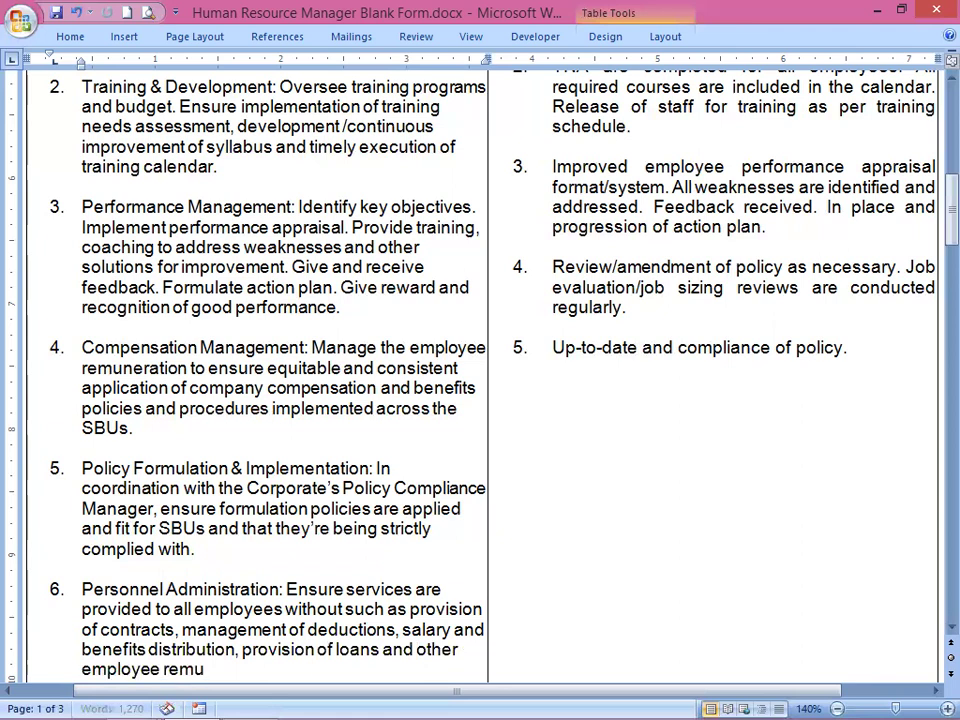
{"action": "type", "text": "neration."}
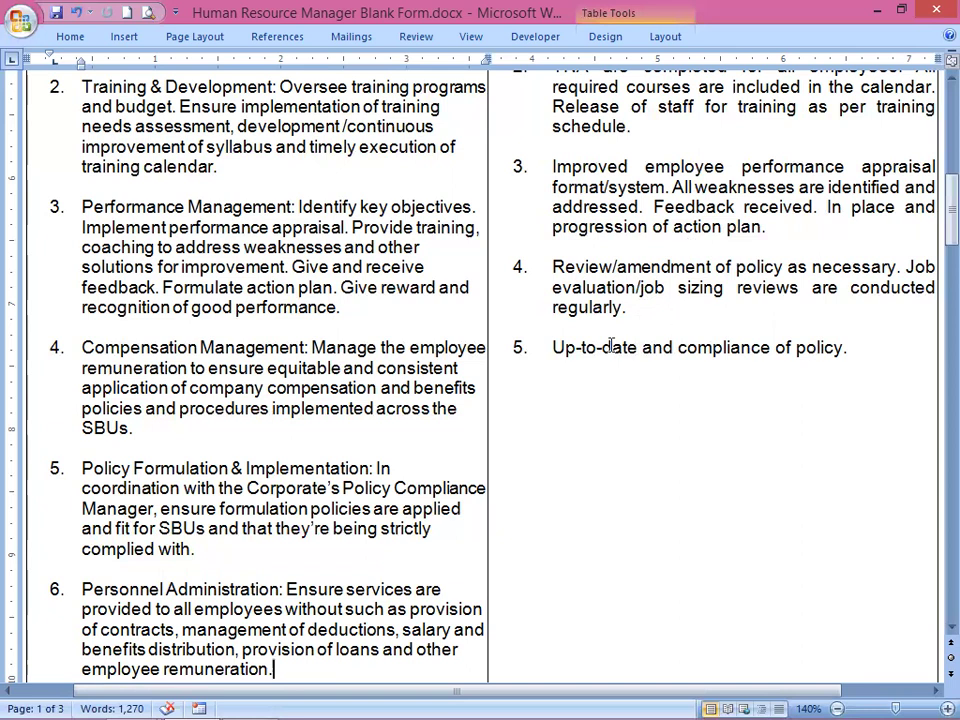
Add item 6 under Success Indicators, below the policy compliance item, reading "Achievement of service level agreement.".
{"action": "left_click", "coordinate": [868, 356]}
{"action": "key", "text": "Return"}
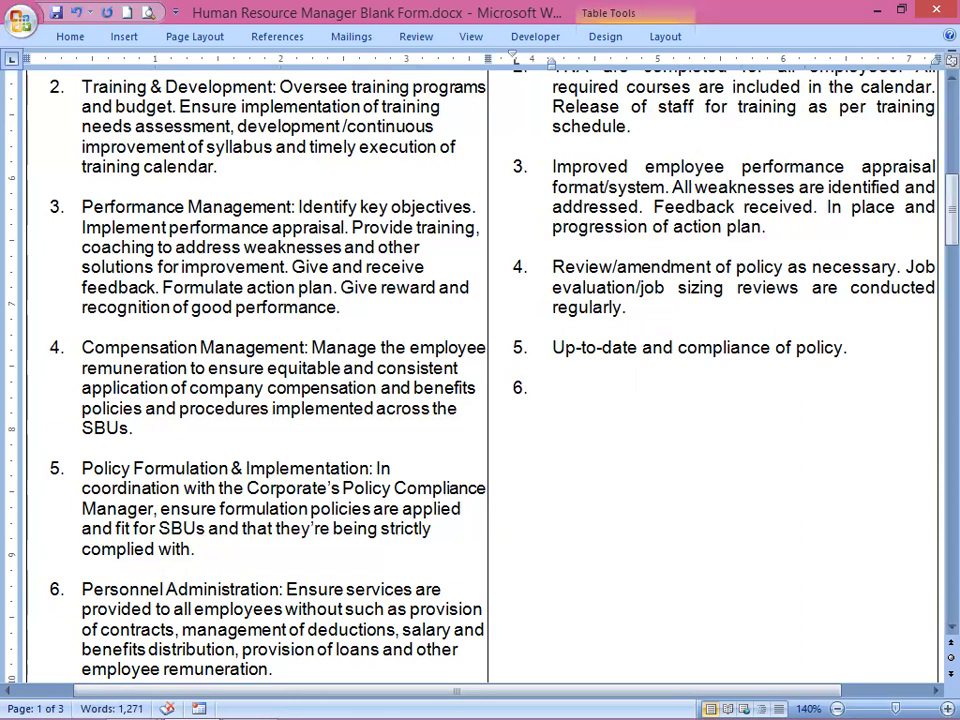
{"action": "type", "text": "Achievement "}
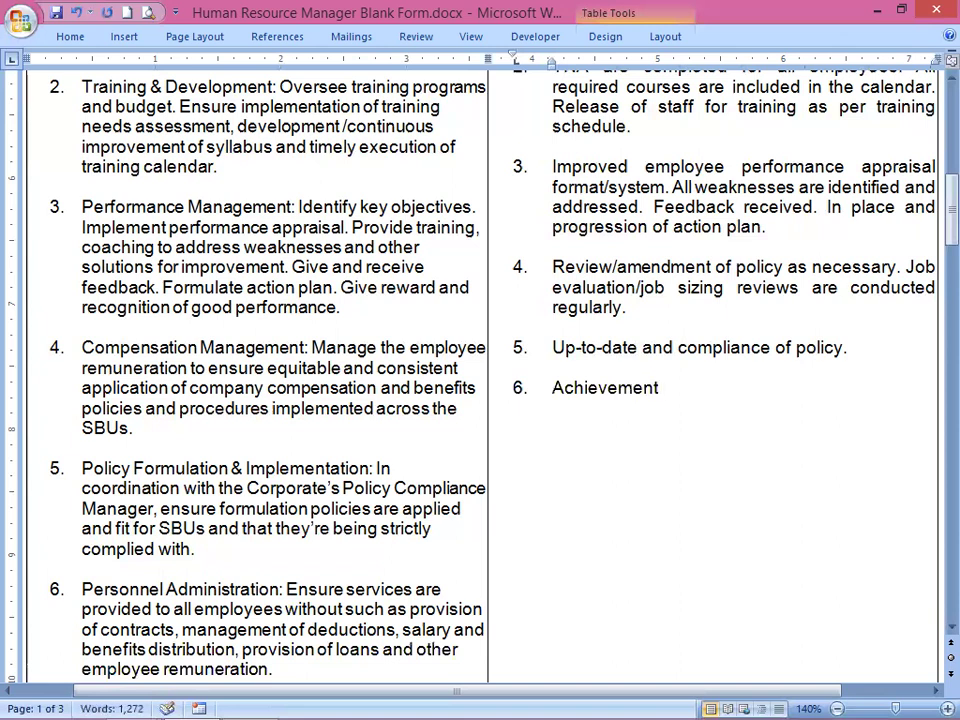
{"action": "type", "text": "of serv"}
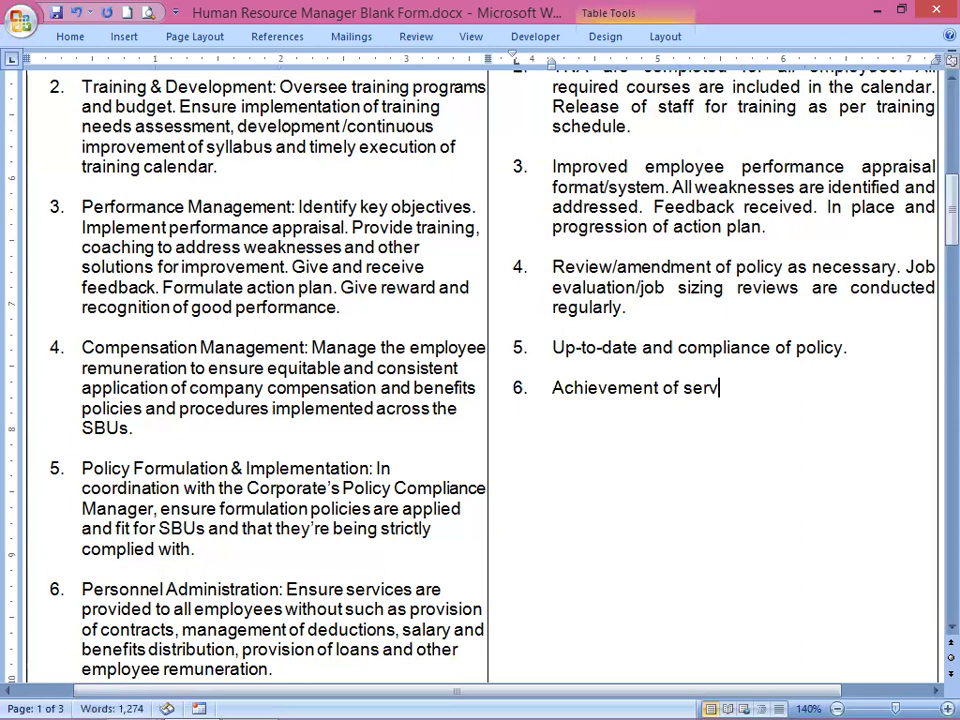
{"action": "type", "text": "ice level"}
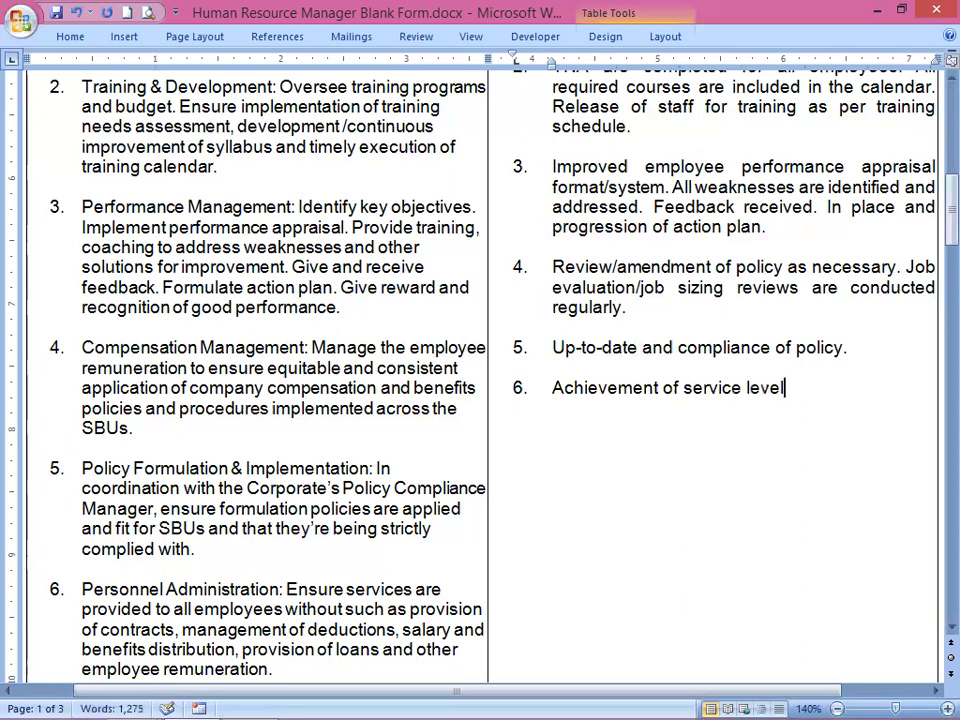
{"action": "type", "text": " agree"}
{"action": "type", "text": "ment"}
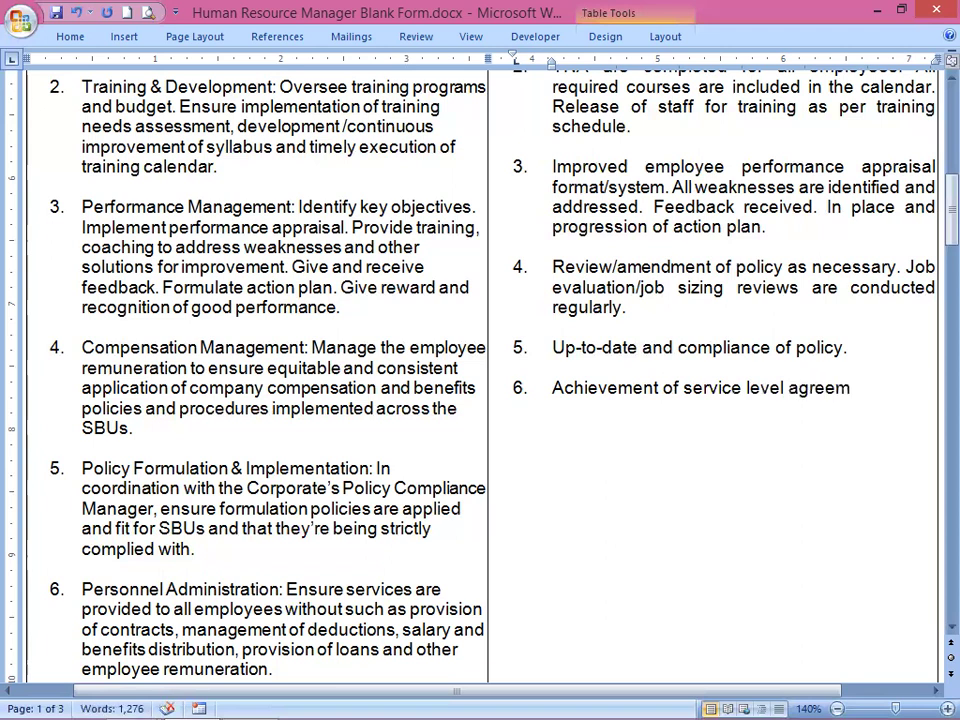
{"action": "type", "text": "."}
Add item 7 below the Personnel Administration item under Areas of Responsibility, with the heading "Personnel Budget Control:".
{"action": "scroll", "coordinate": [471, 319], "scroll_direction": "down", "scroll_amount": 1}
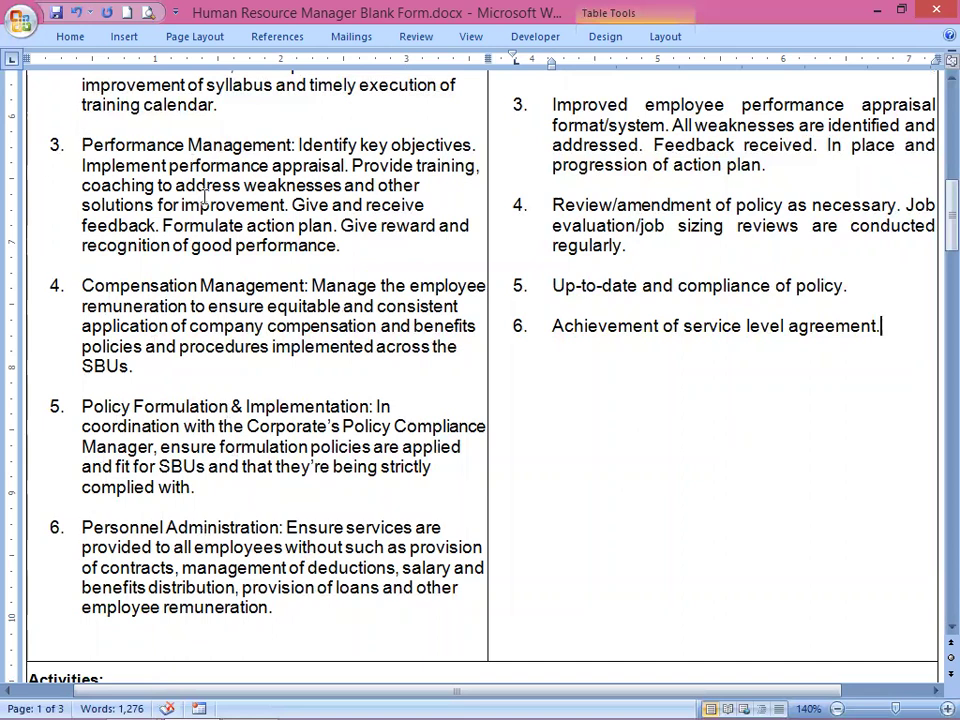
{"action": "left_click", "coordinate": [279, 609]}
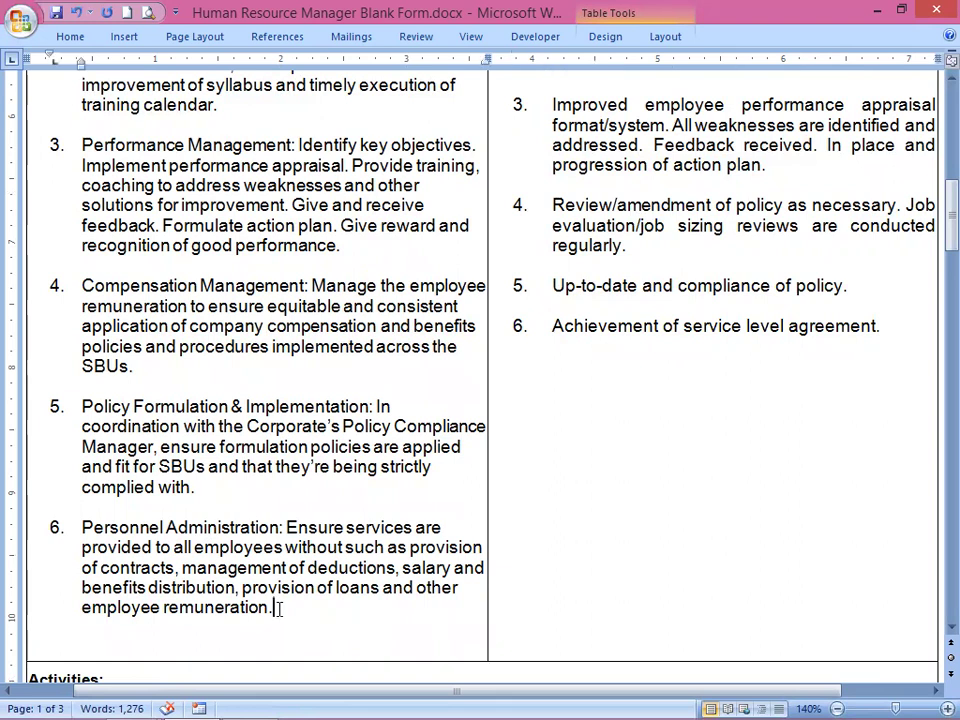
{"action": "key", "text": "Return"}
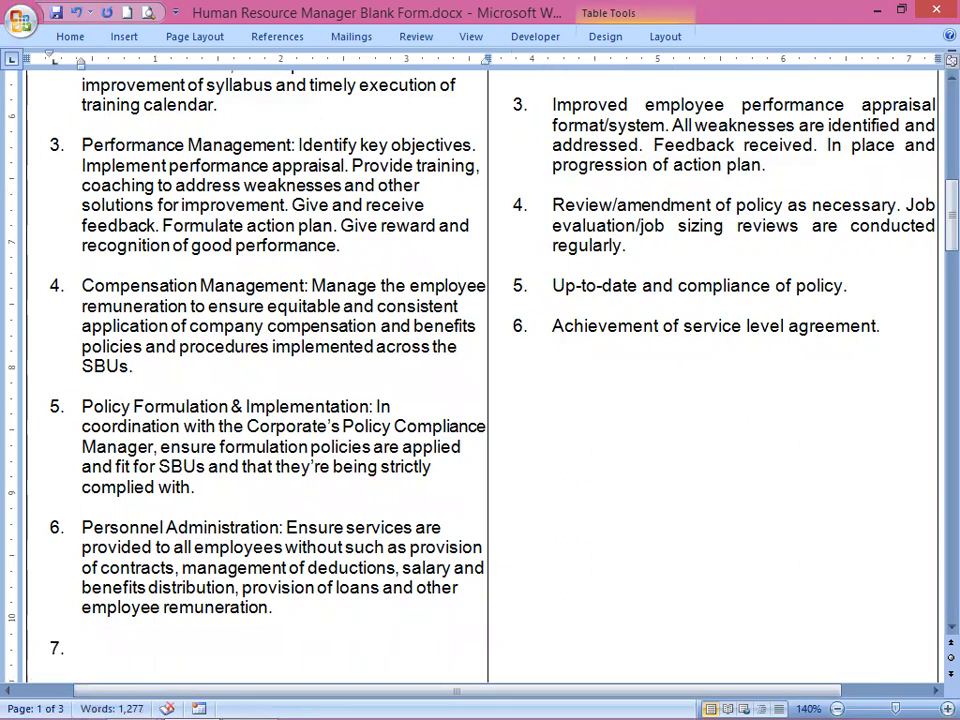
{"action": "type", "text": "Per"}
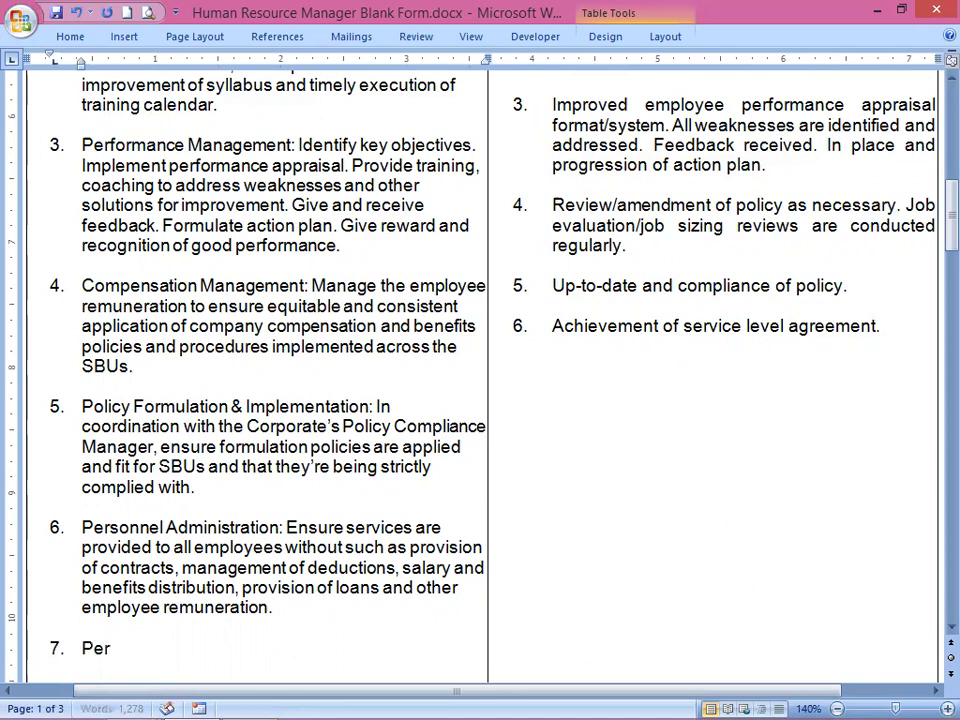
{"action": "type", "text": "sonne"}
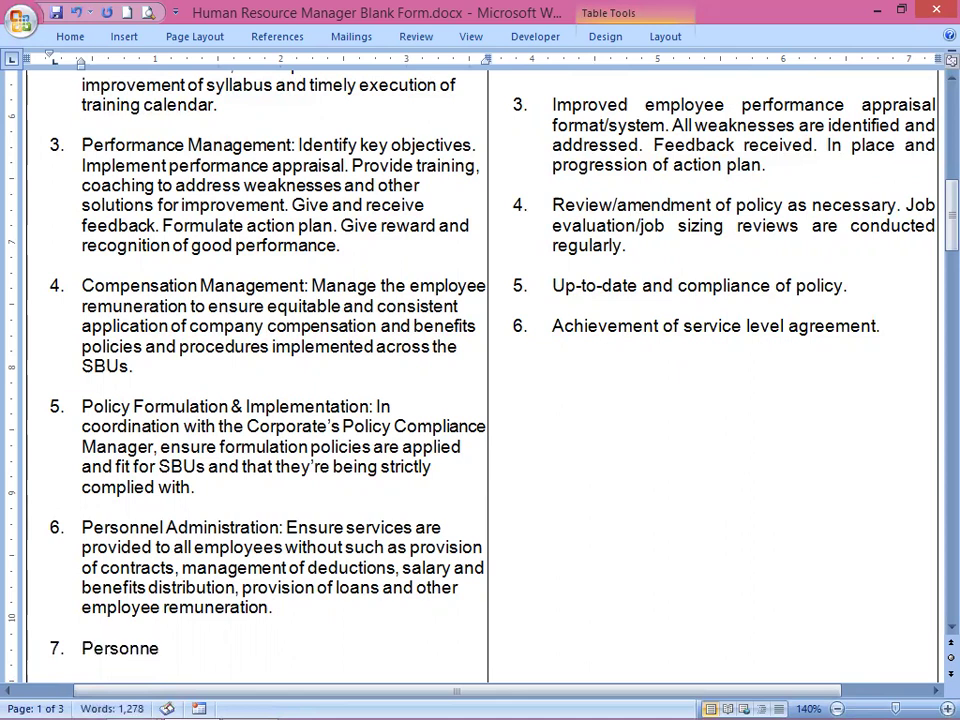
{"action": "type", "text": "l Budget "}
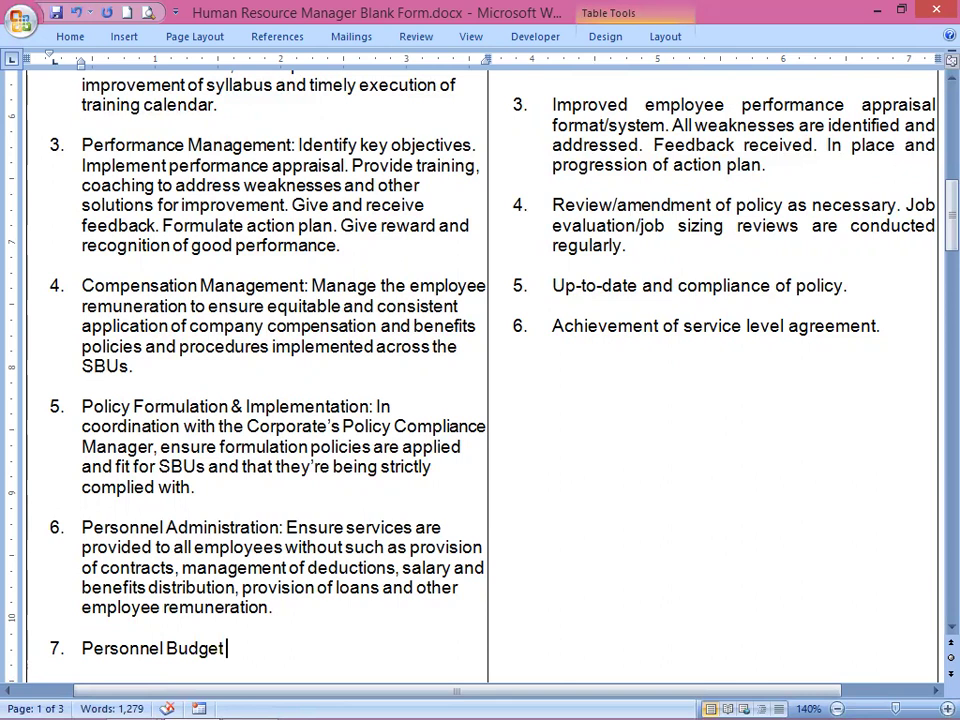
{"action": "type", "text": "Con"}
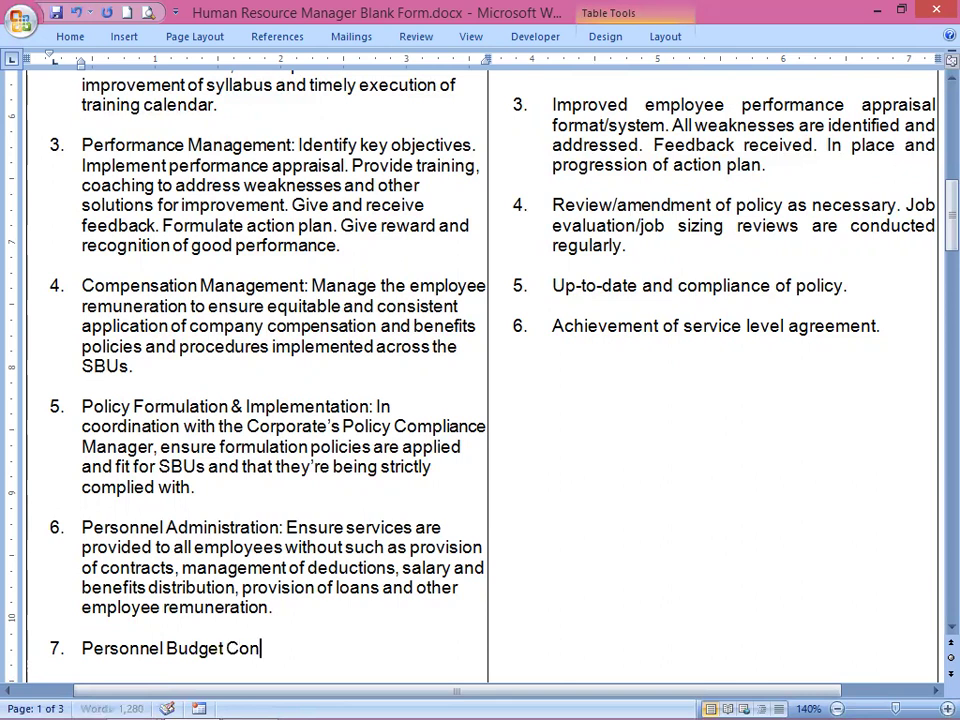
{"action": "type", "text": "trol"}
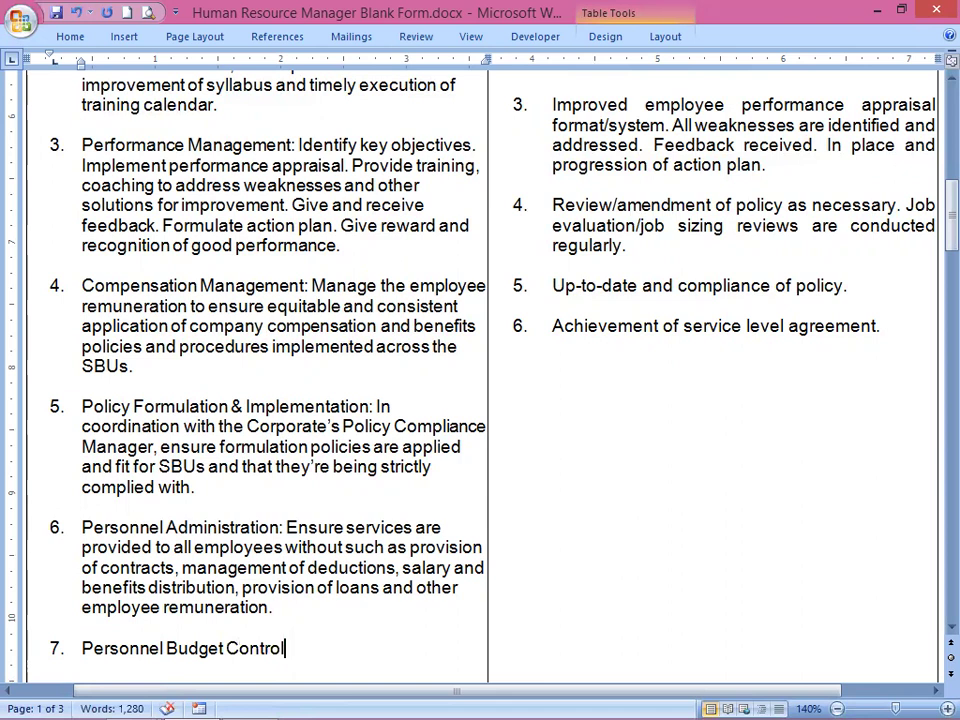
{"action": "type", "text": ":"}
Describe Personnel Budget Control as "Planning, disbursement and cost control as per approved budget and in line with Finance policy and practices.".
{"action": "type", "text": "Planni"}
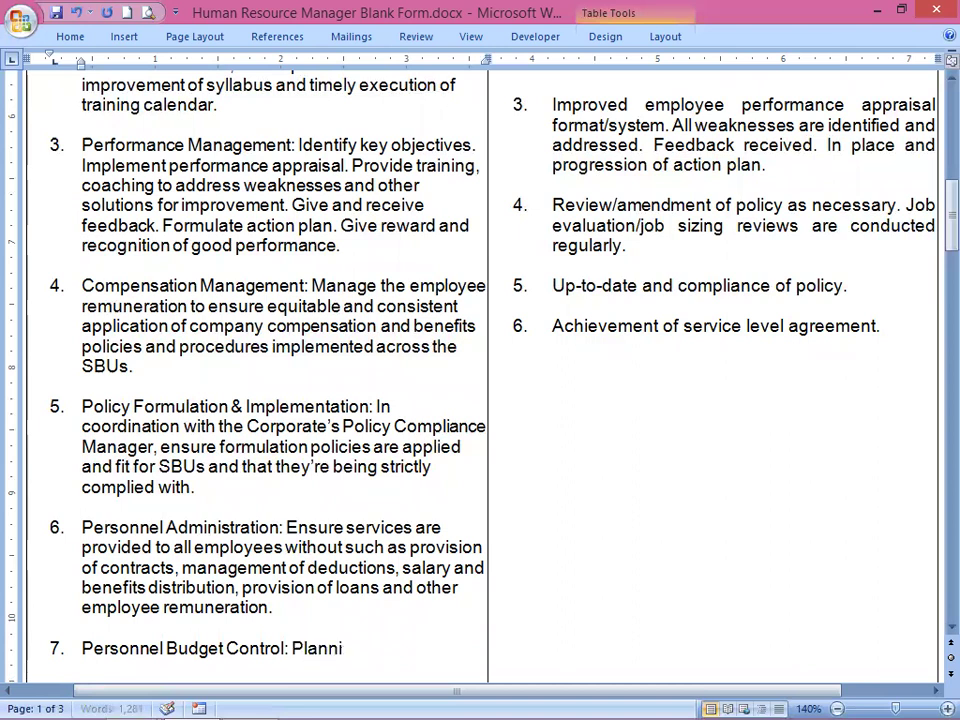
{"action": "type", "text": "ng, disb"}
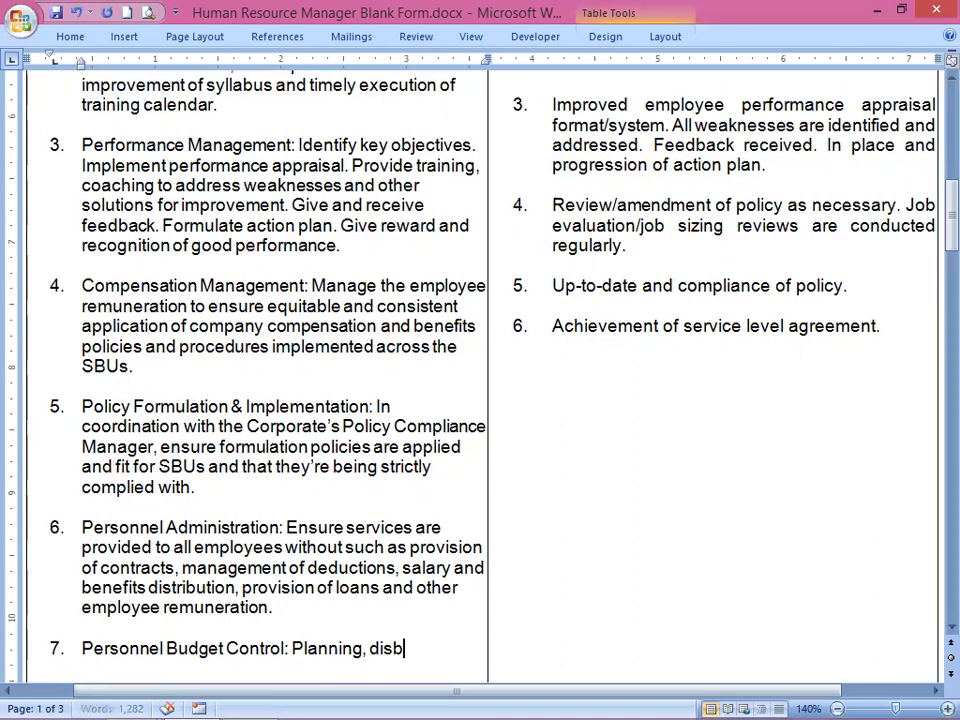
{"action": "type", "text": "ursement"}
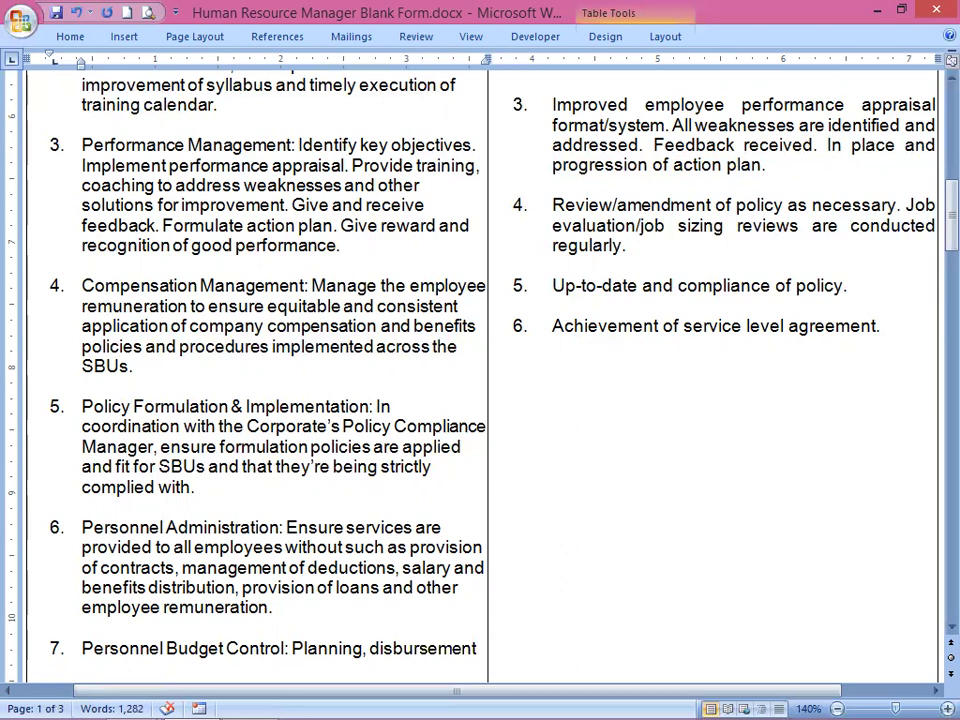
{"action": "type", "text": " and cost control"}
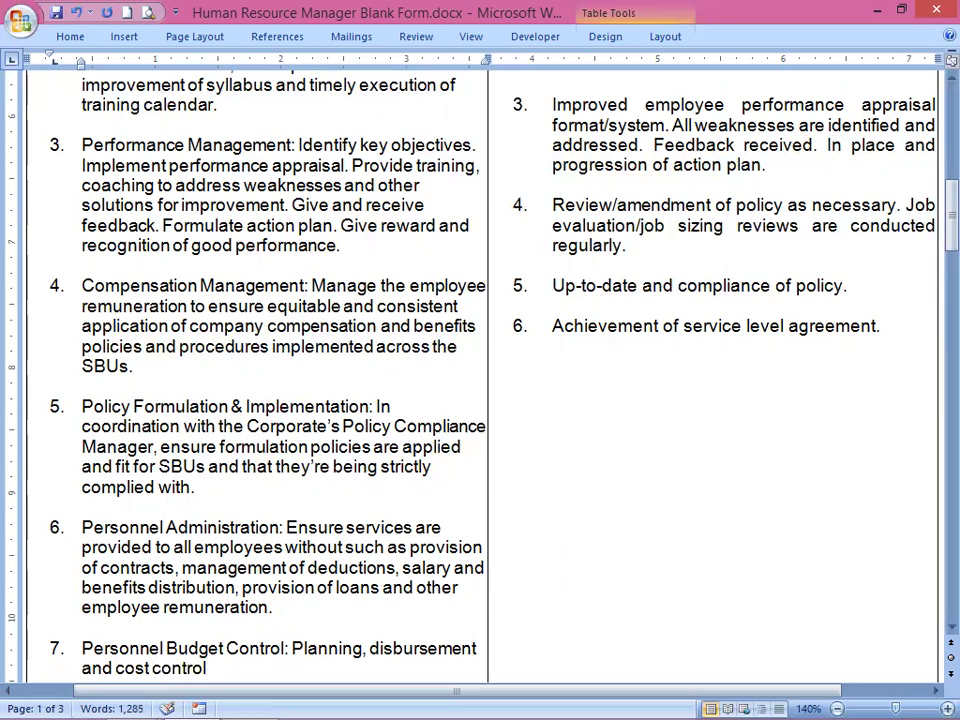
{"action": "type", "text": " as per approved"}
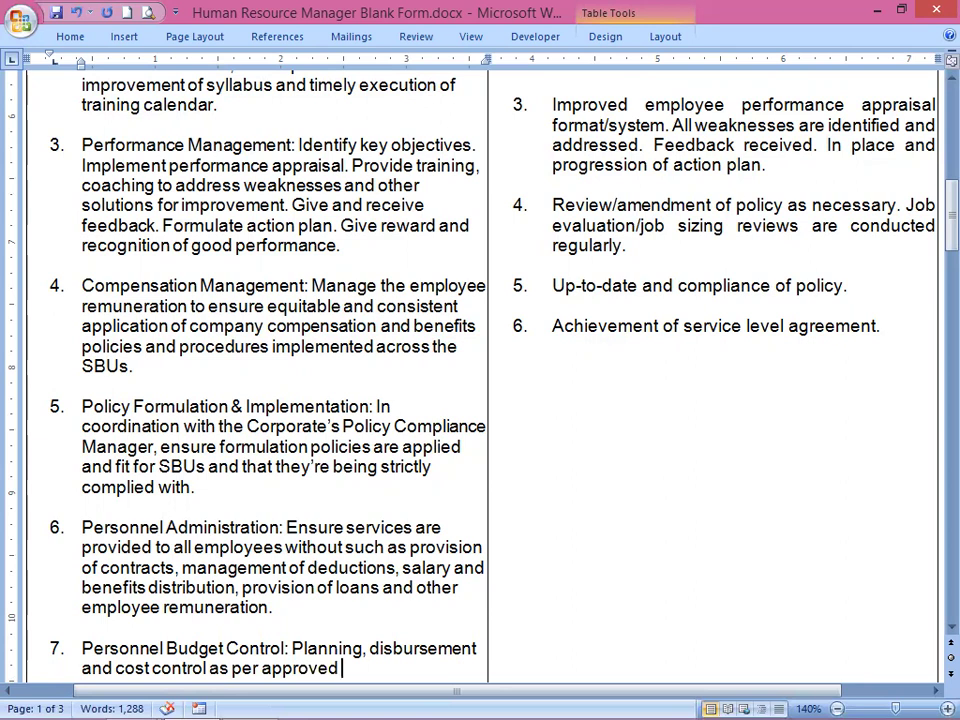
{"action": "type", "text": "budget"}
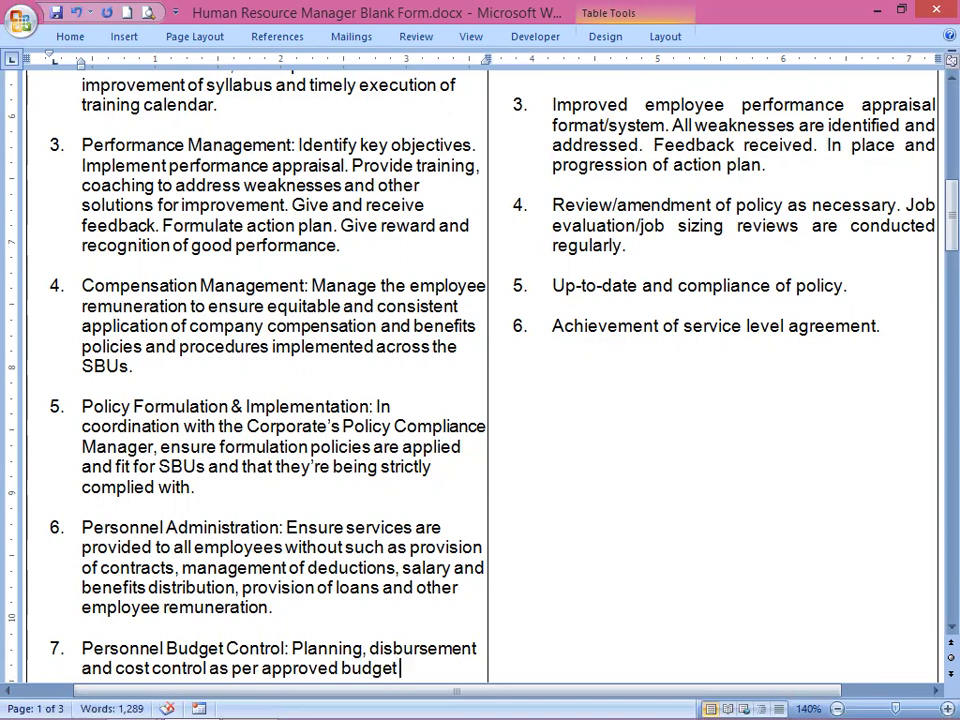
{"action": "type", "text": " and"}
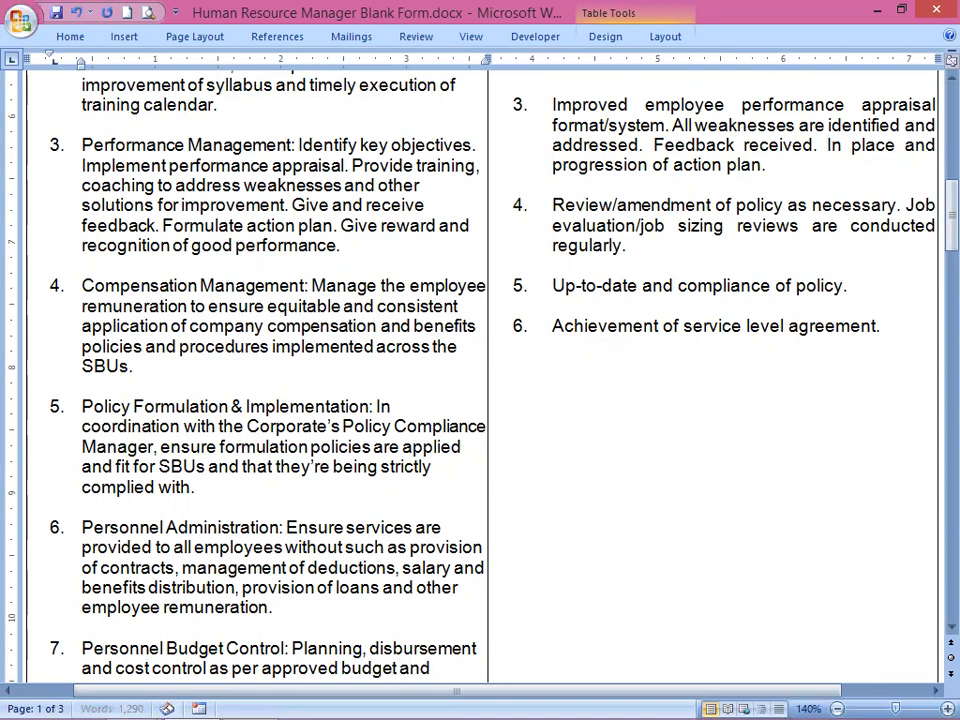
{"action": "type", "text": " in line"}
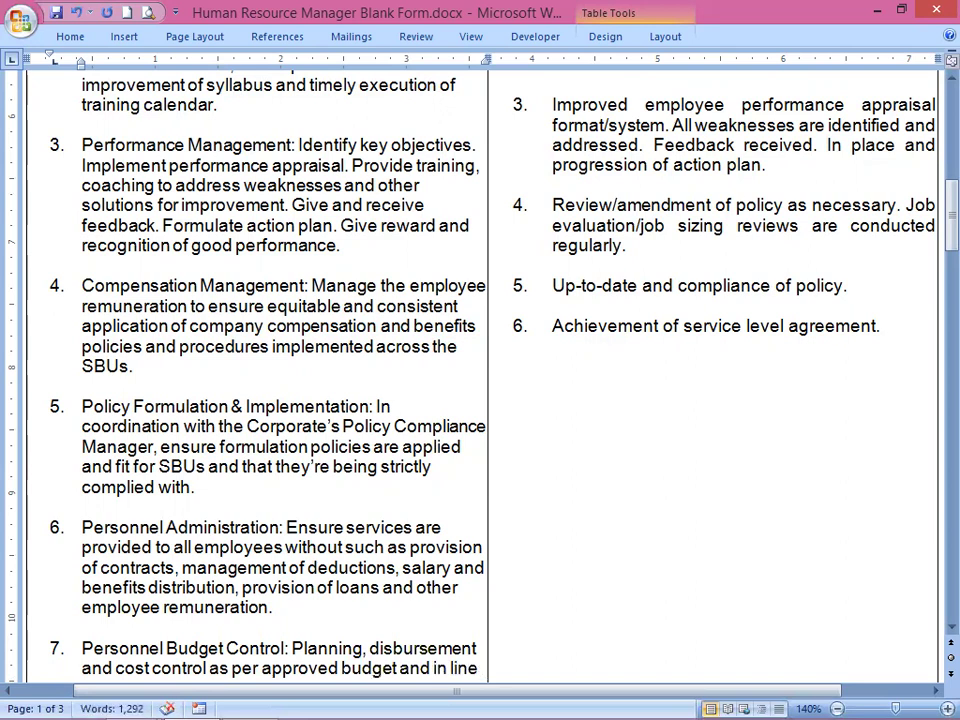
{"action": "type", "text": " wit"}
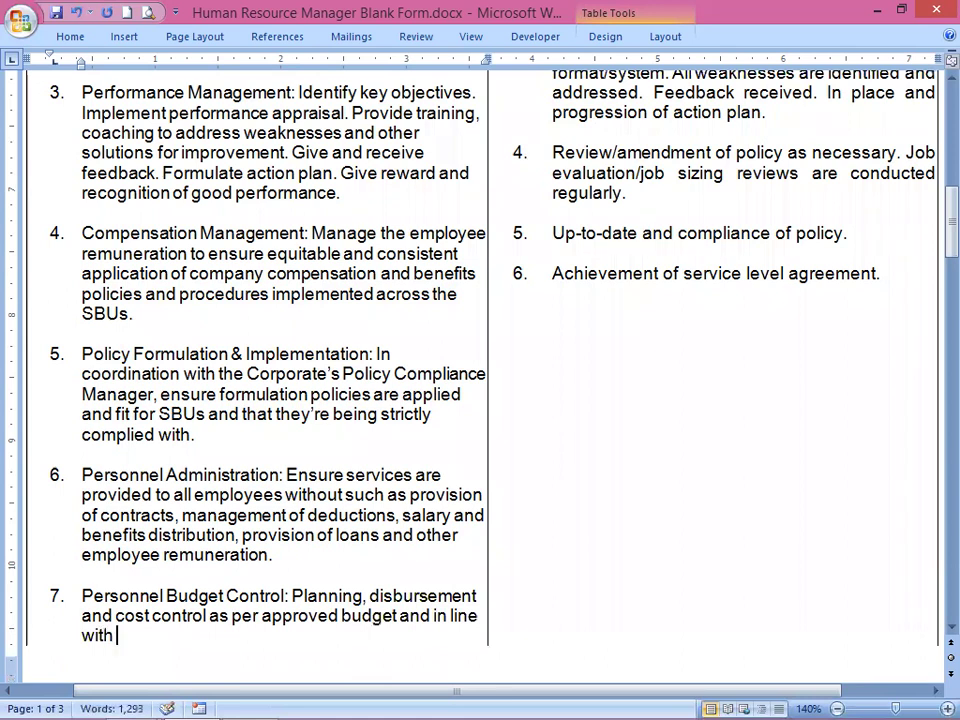
{"action": "type", "text": "Finance"}
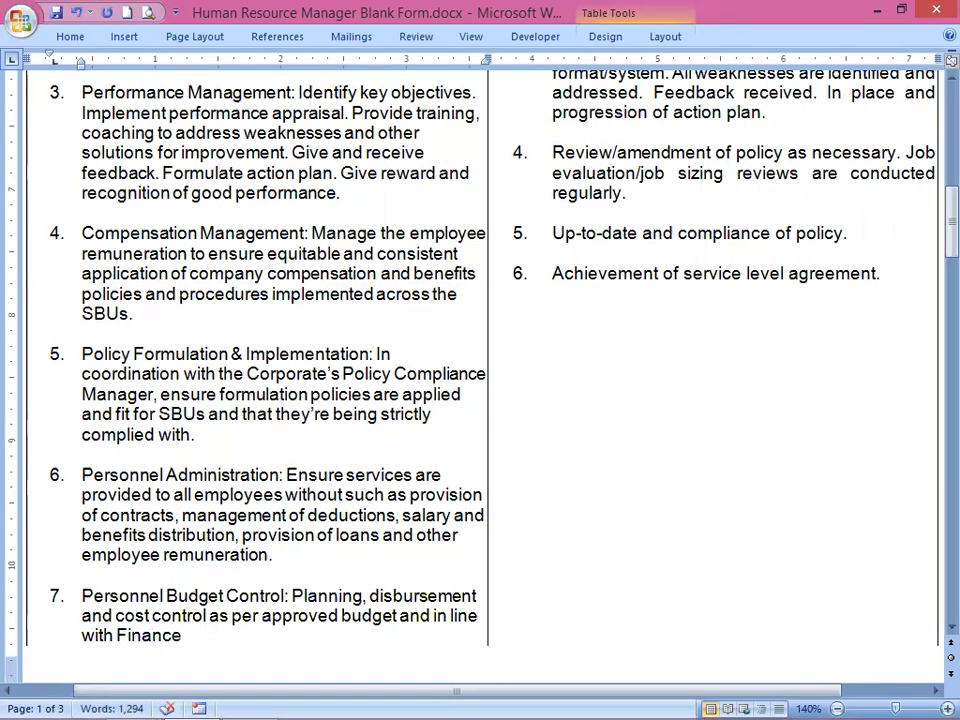
{"action": "type", "text": " policy a"}
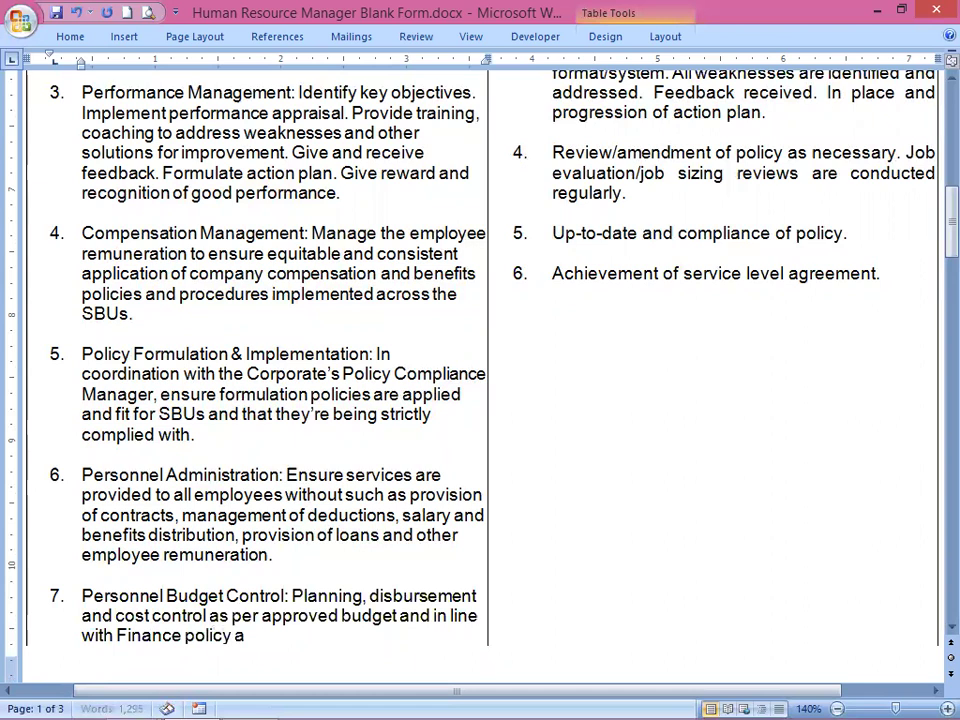
{"action": "type", "text": "nd pract"}
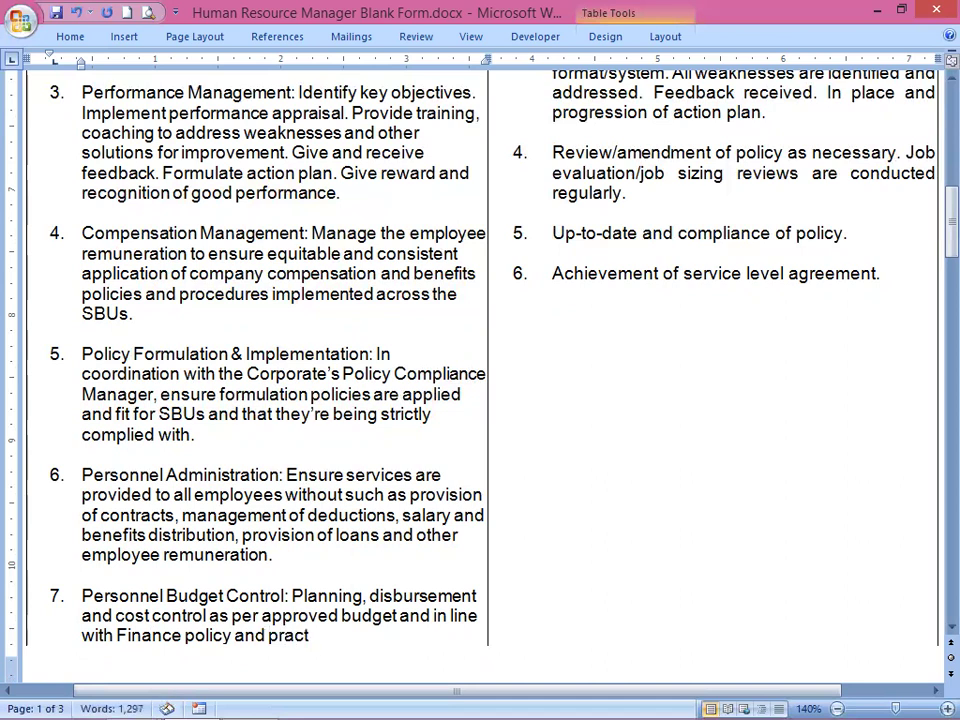
{"action": "type", "text": "ices."}
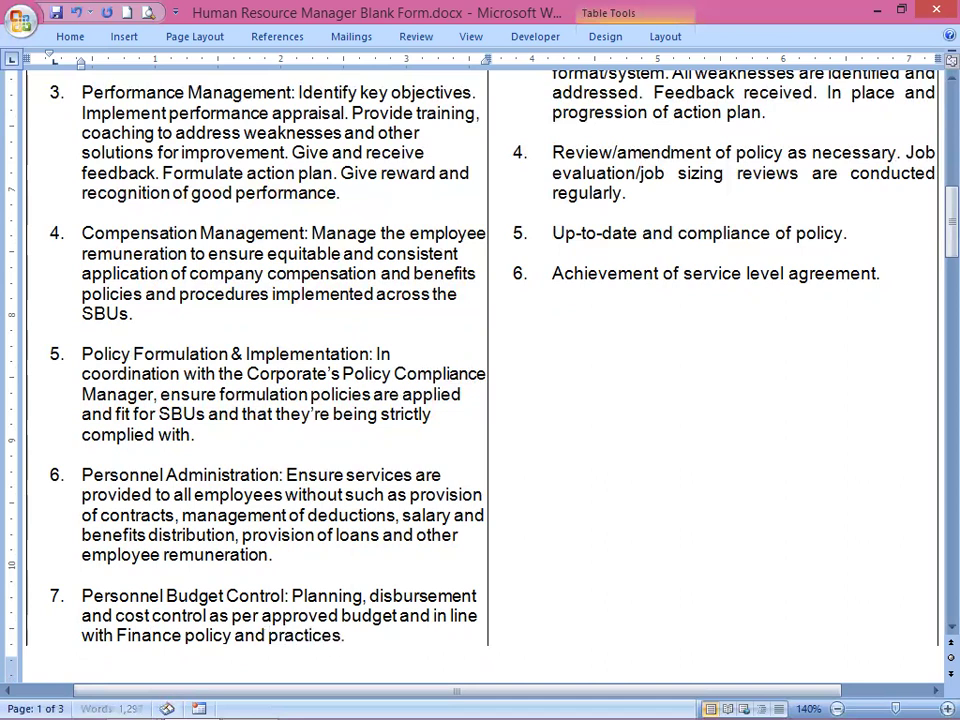
Add item 7 under Success Indicators, below the service level item, reading "Disbursements within the approved budget. Cost control procedures are in place.".
{"action": "left_click", "coordinate": [901, 279]}
{"action": "key", "text": "Return"}
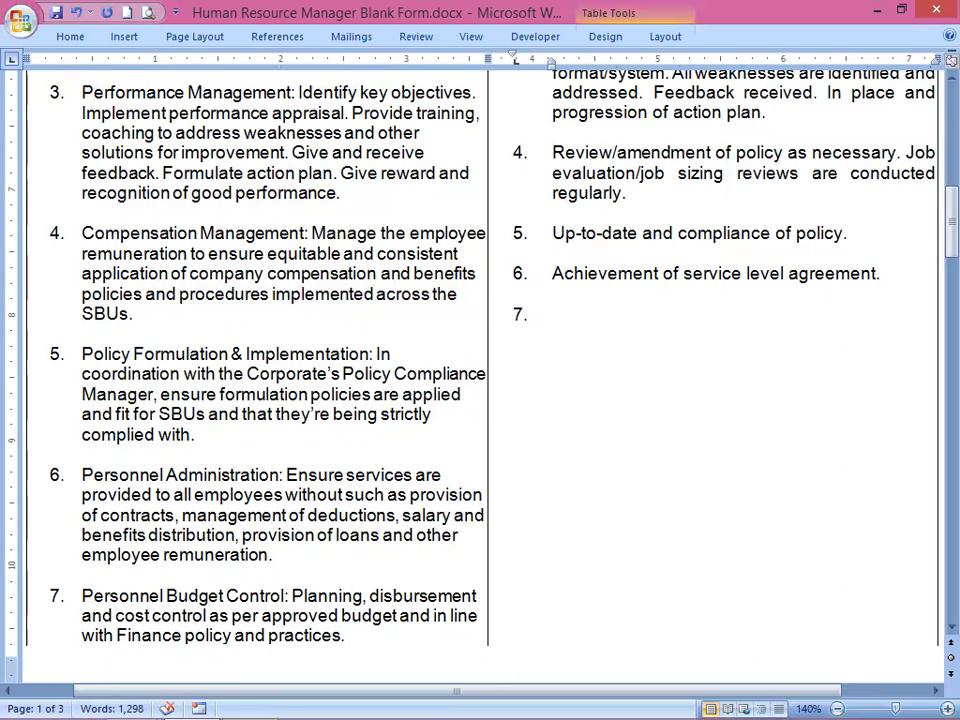
{"action": "type", "text": "Disbursement"}
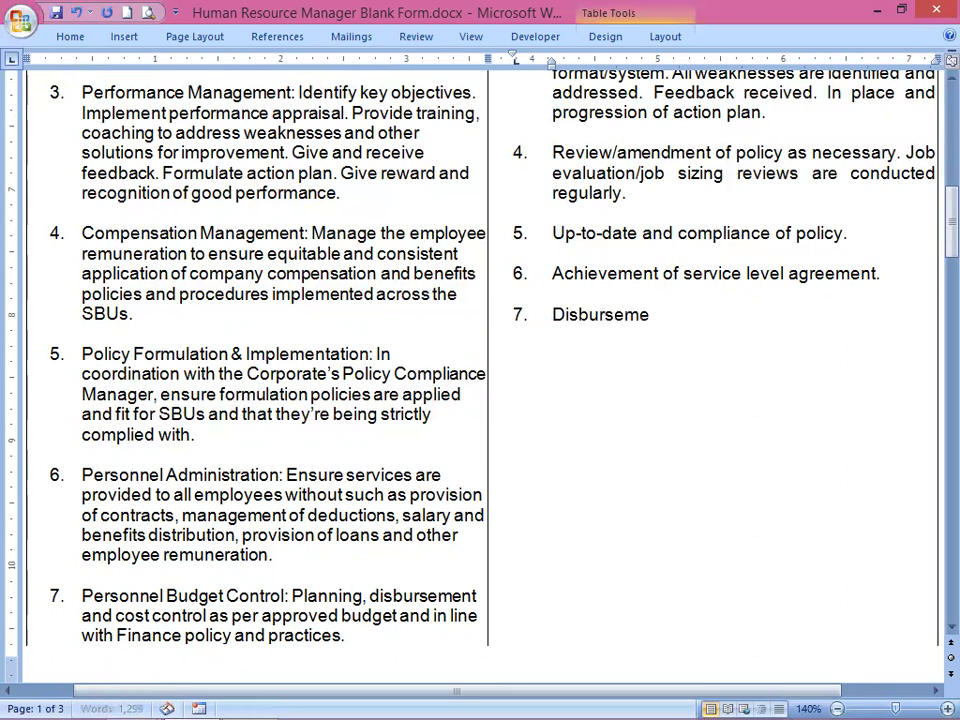
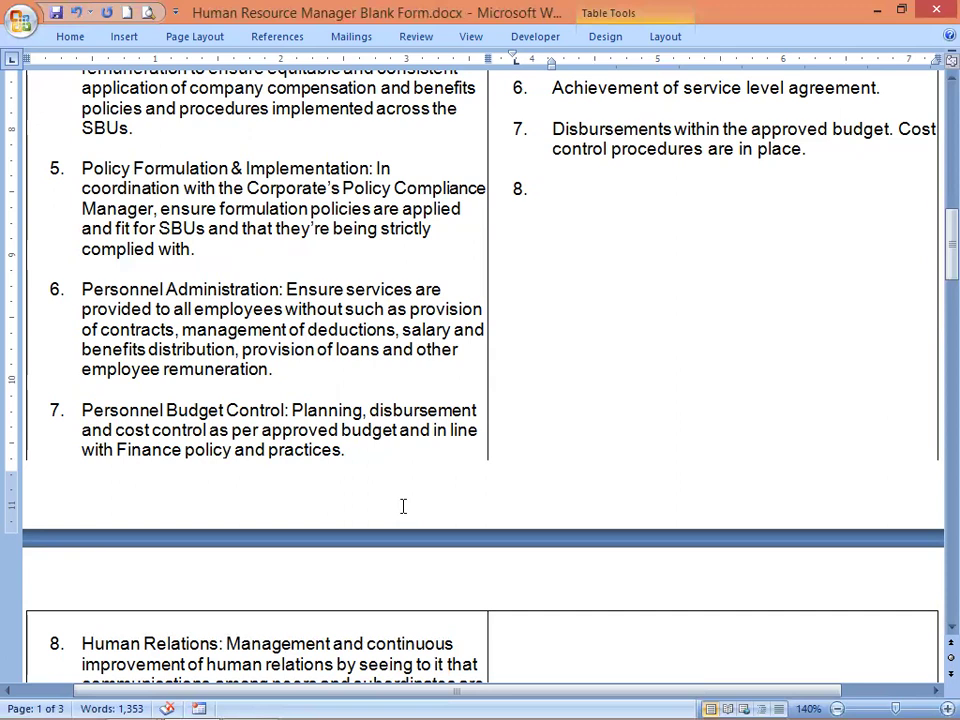
Fill in item 8 under Success Indicators with "Conflicts and stresses are adequately and sufficiently managed.".
{"action": "type", "text": "Confl"}
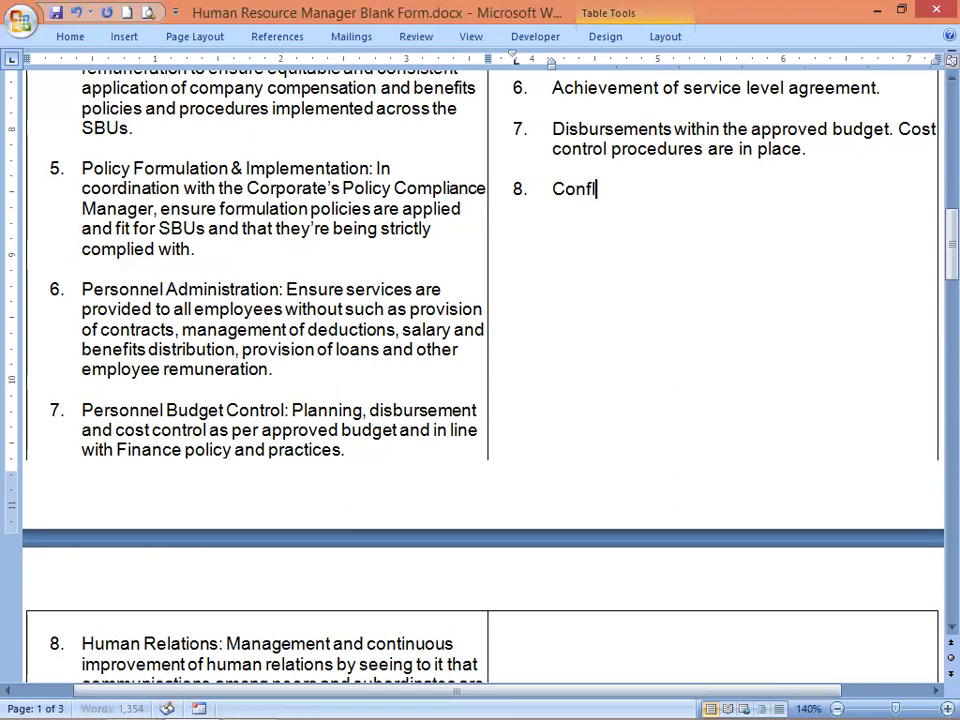
{"action": "type", "text": "icts "}
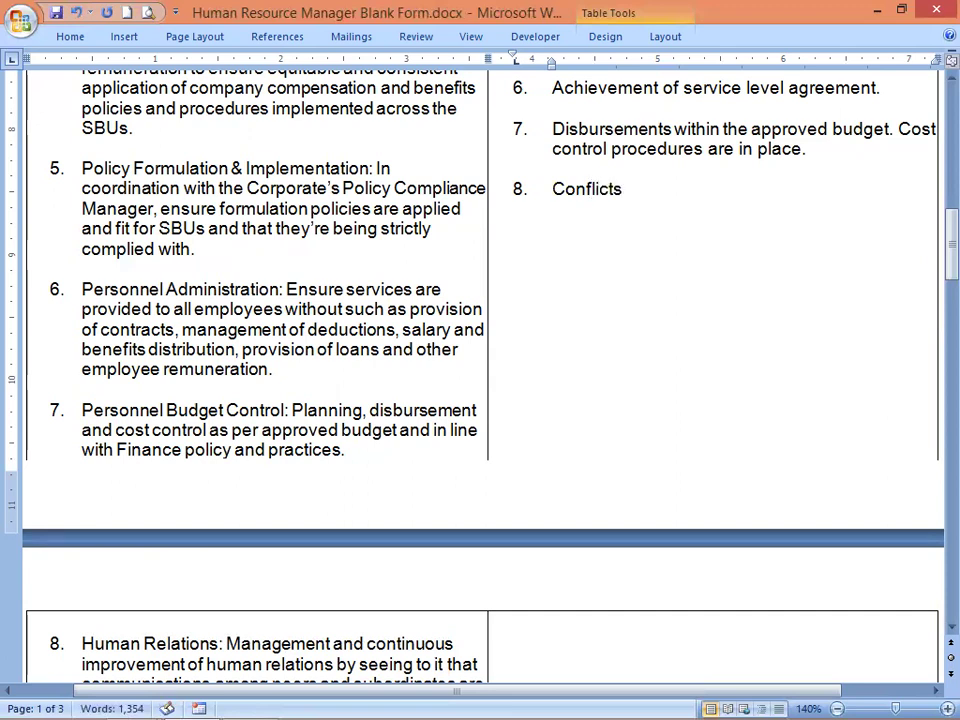
{"action": "type", "text": "and stresses"}
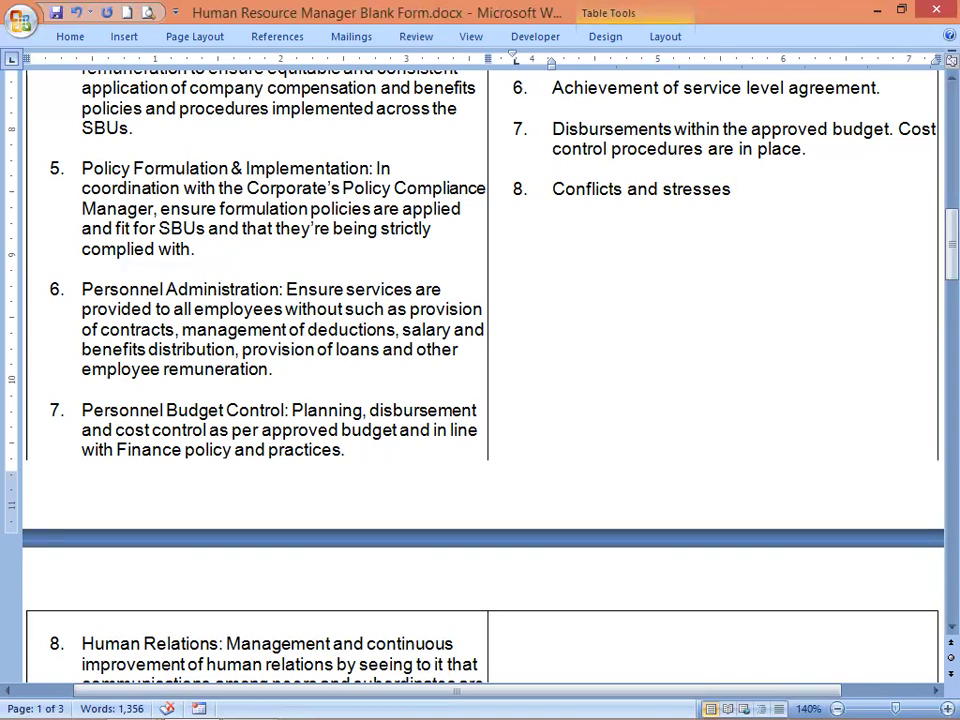
{"action": "type", "text": "are ade"}
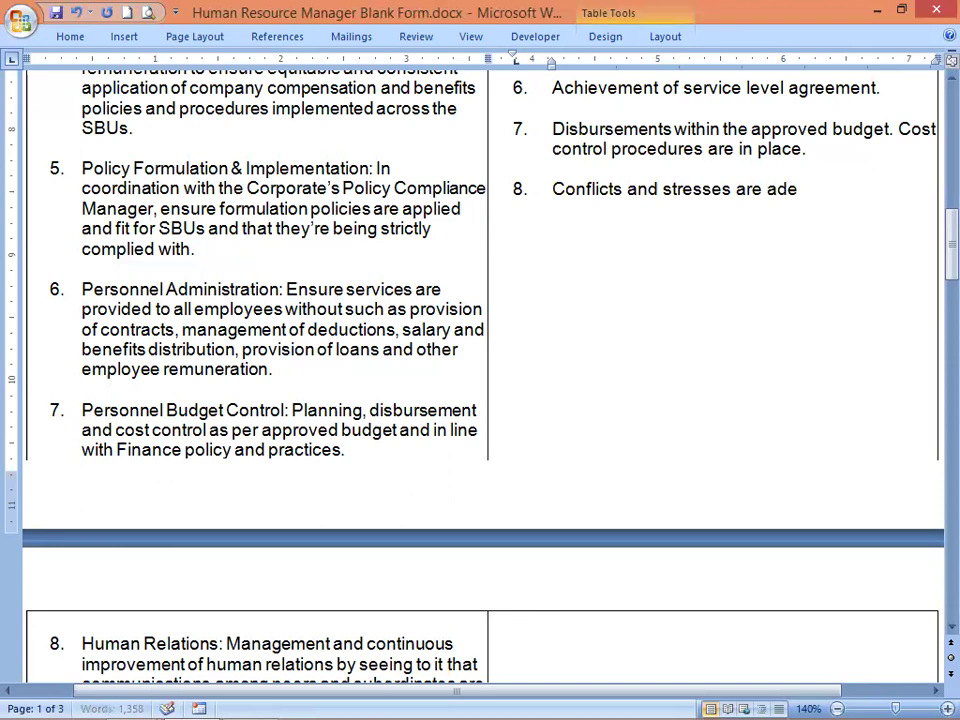
{"action": "type", "text": "quate"}
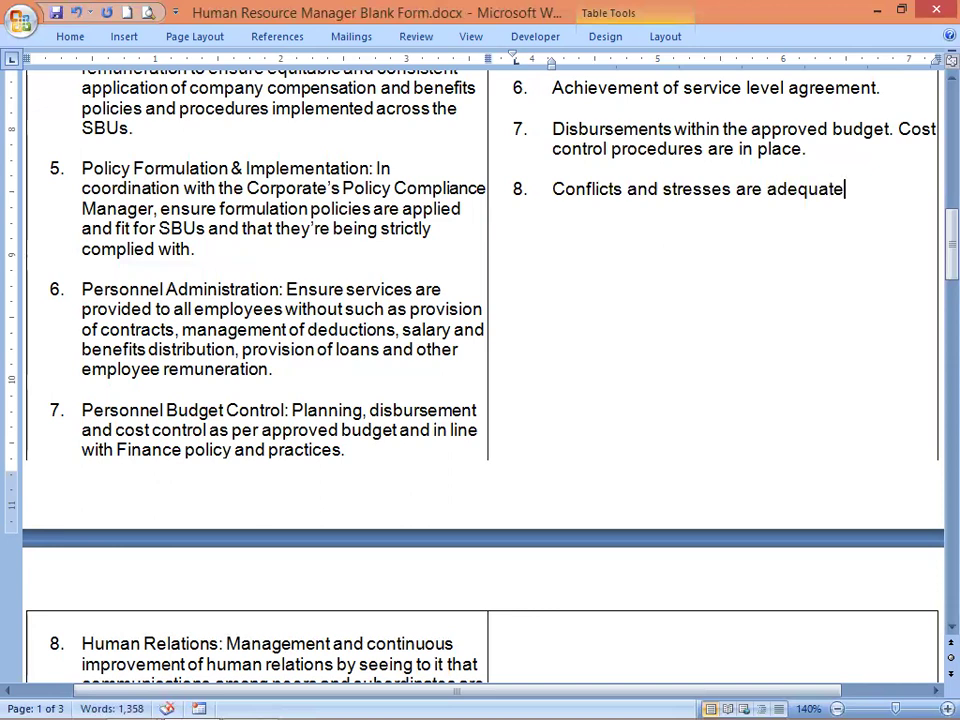
{"action": "type", "text": "ly"}
{"action": "type", "text": "and suffic"}
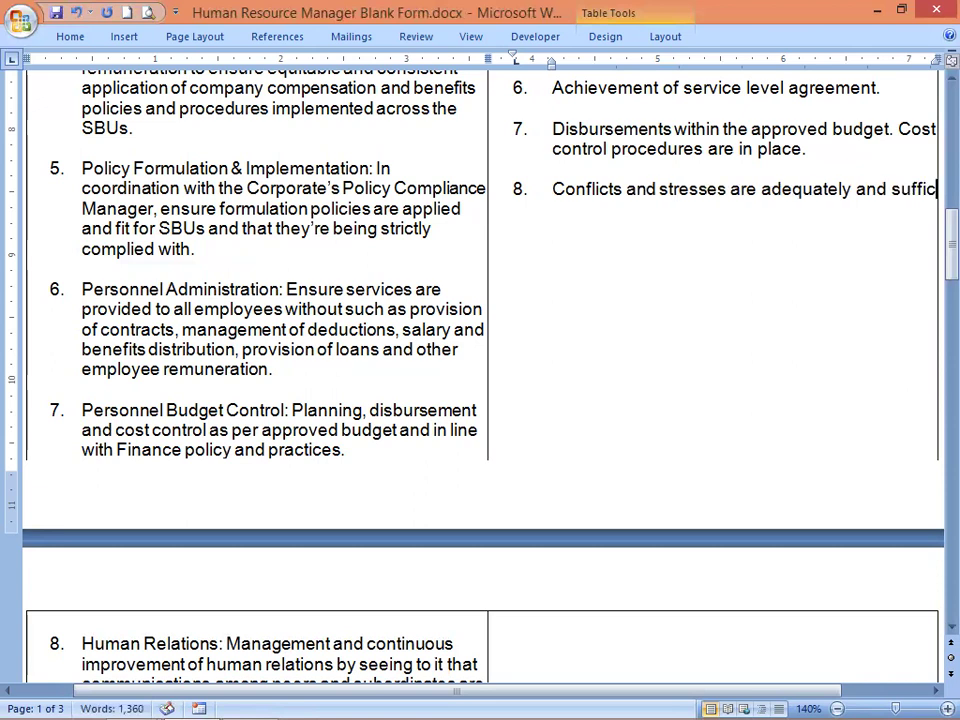
{"action": "type", "text": "ient"}
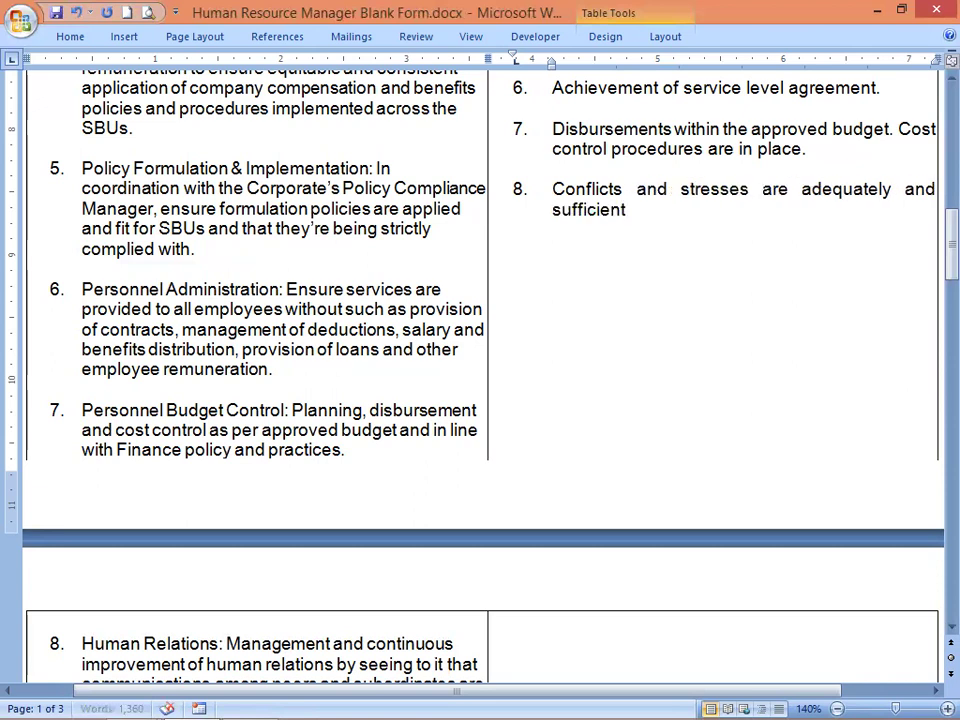
{"action": "type", "text": "ly"}
{"action": "type", "text": "man"}
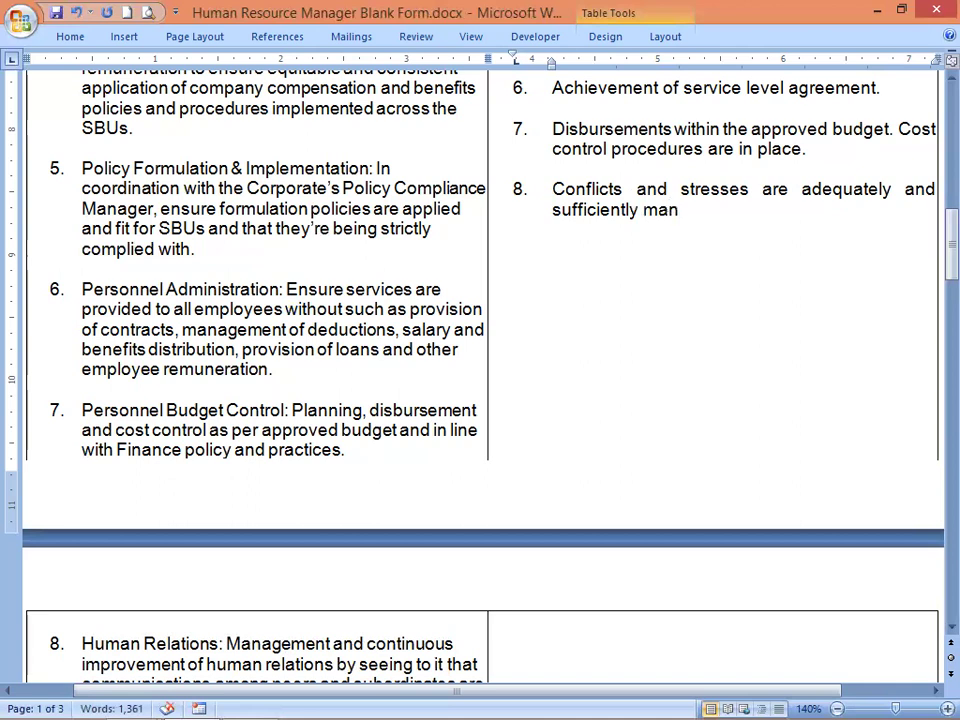
{"action": "type", "text": "aged. So"}
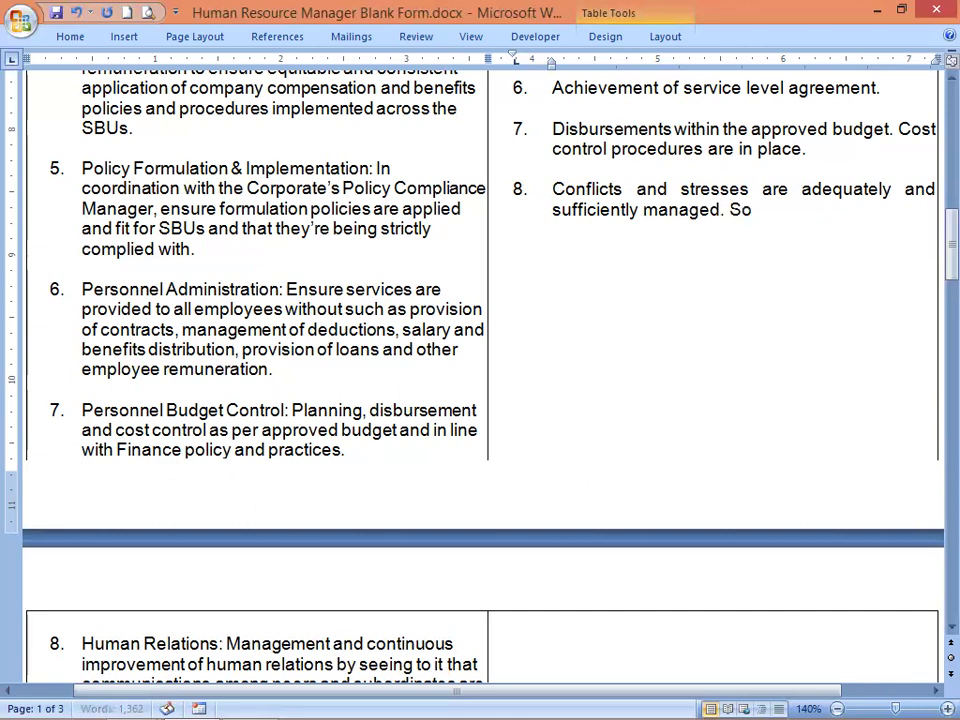
Complete item 8 under Success Indicators with a second sentence, "Sound communications across SBU.".
{"action": "type", "text": "und c"}
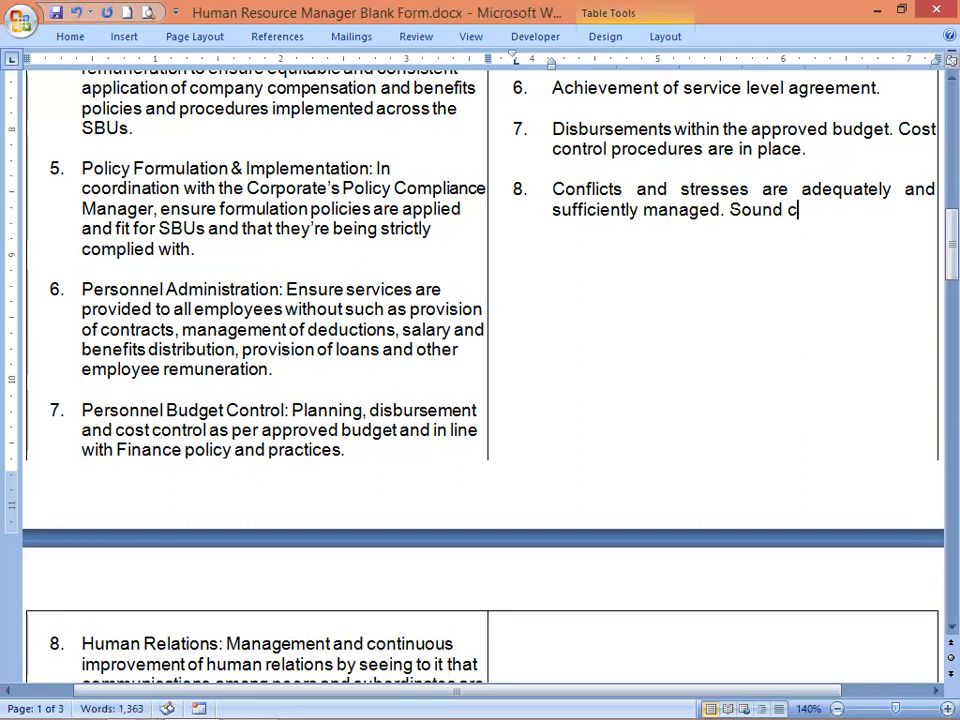
{"action": "type", "text": "ommuni"}
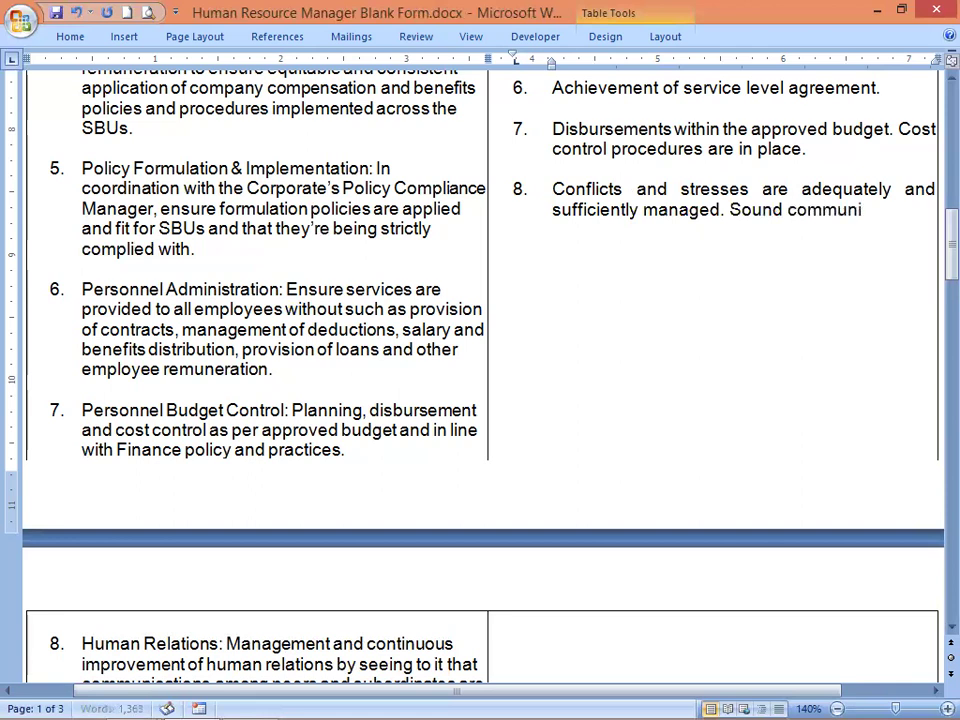
{"action": "type", "text": "cations"}
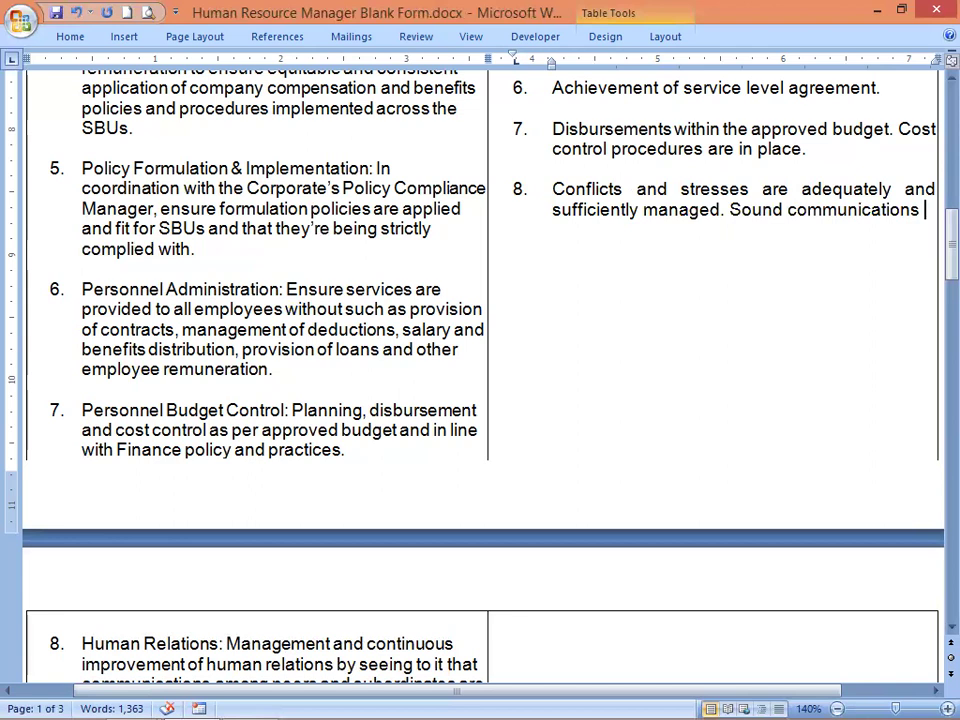
{"action": "type", "text": "ac"}
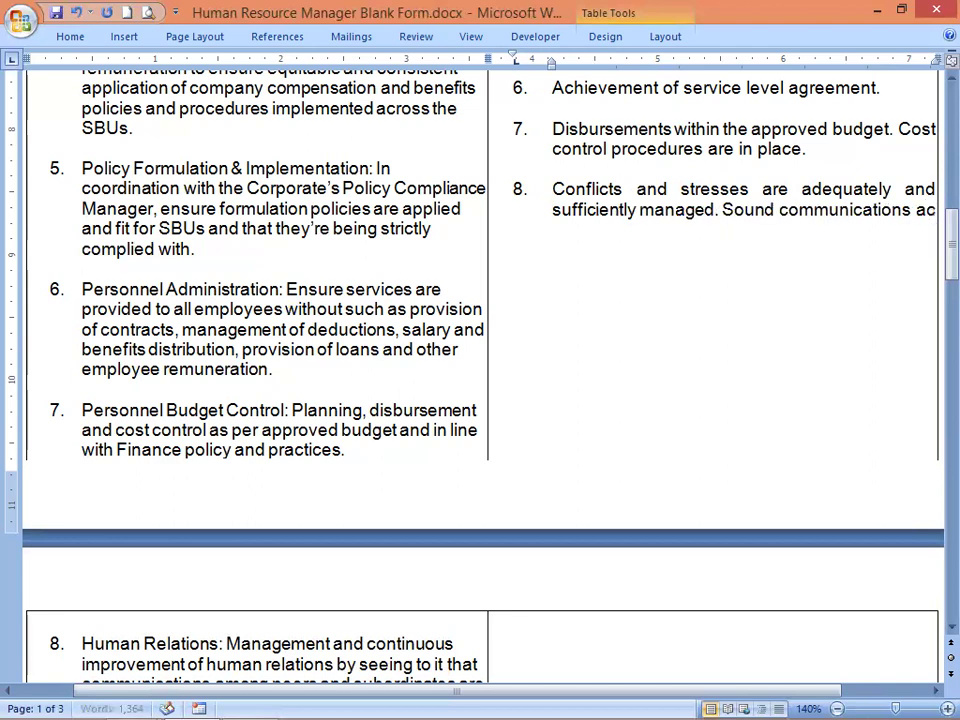
{"action": "type", "text": "ross "}
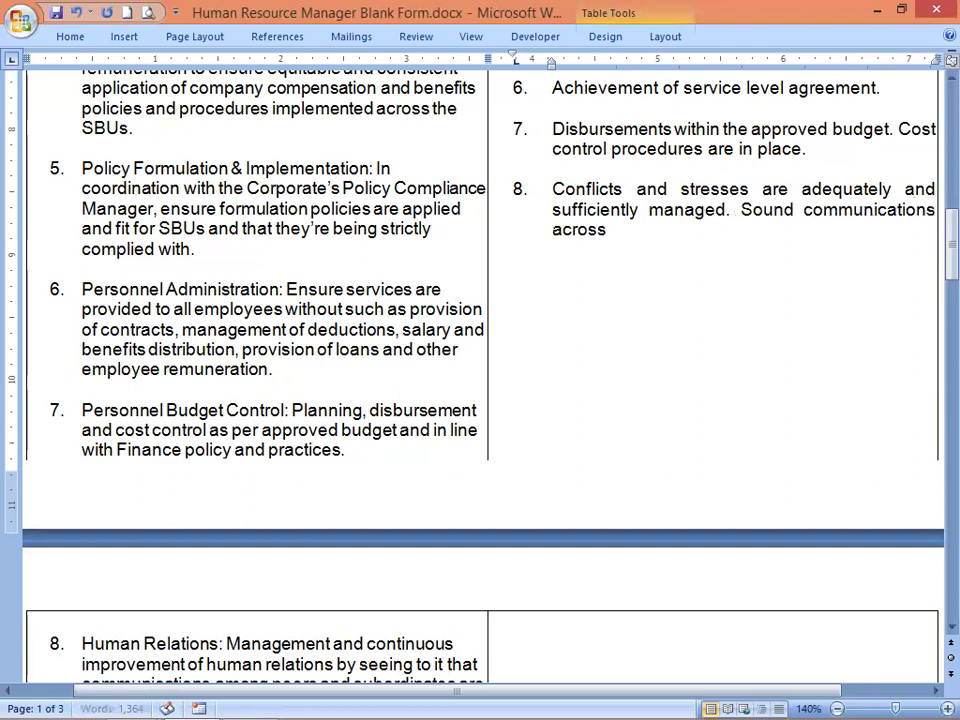
{"action": "type", "text": "SBU"}
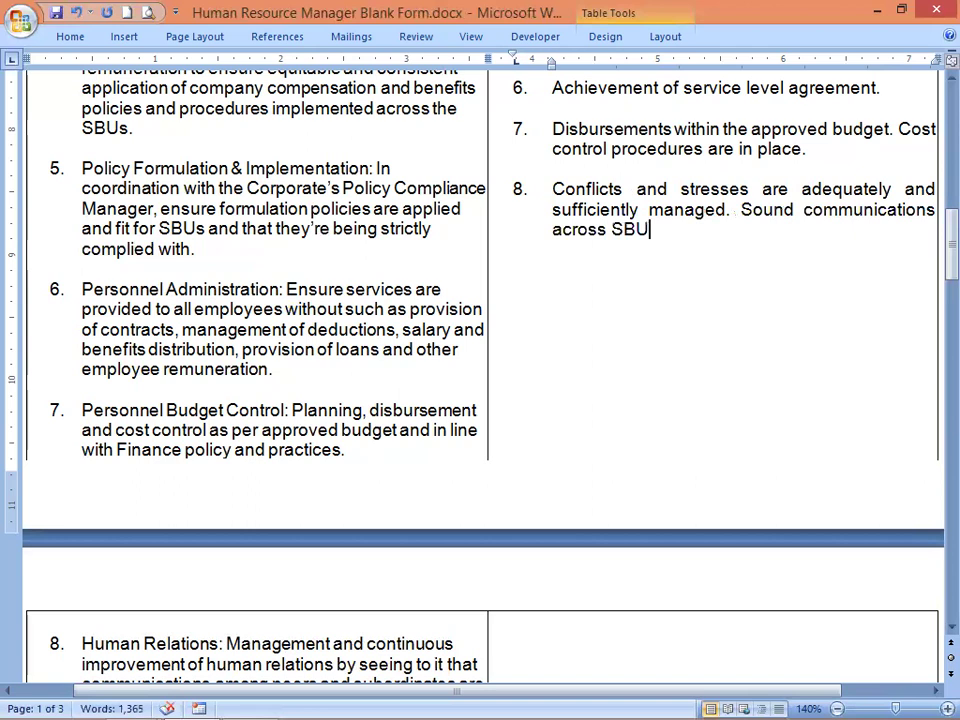
{"action": "type", "text": "."}
Add item 9 below the Human Relations item under Areas of Responsibility, with the heading "Talent Management:".
{"action": "scroll", "coordinate": [433, 185], "scroll_direction": "down", "scroll_amount": 4}
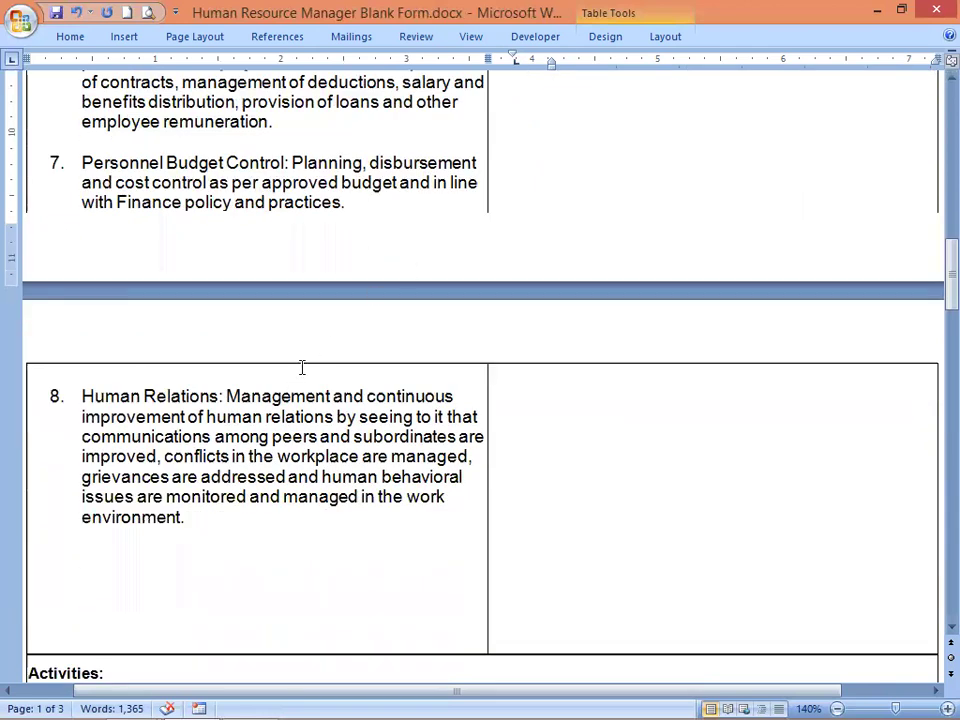
{"action": "left_click", "coordinate": [212, 521]}
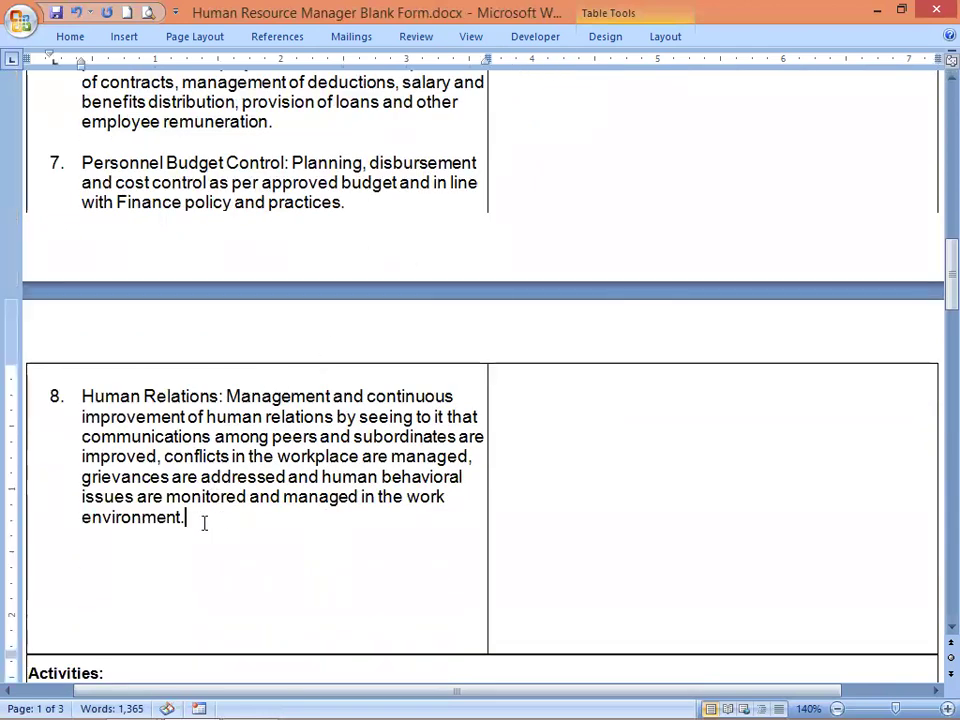
{"action": "key", "text": "Return"}
{"action": "type", "text": "T"}
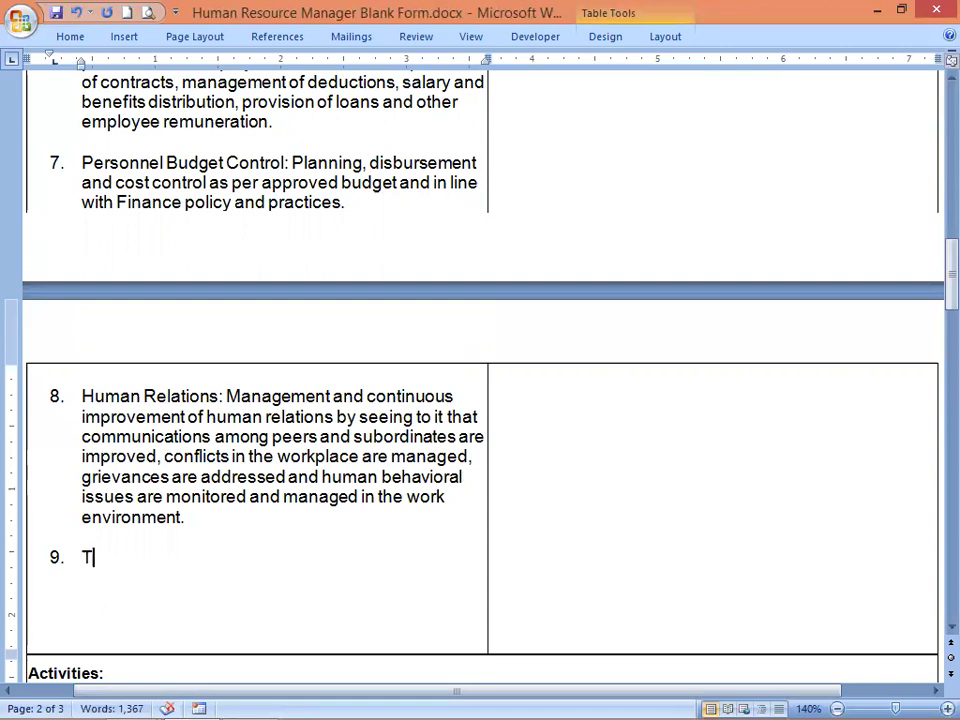
{"action": "type", "text": "ale"}
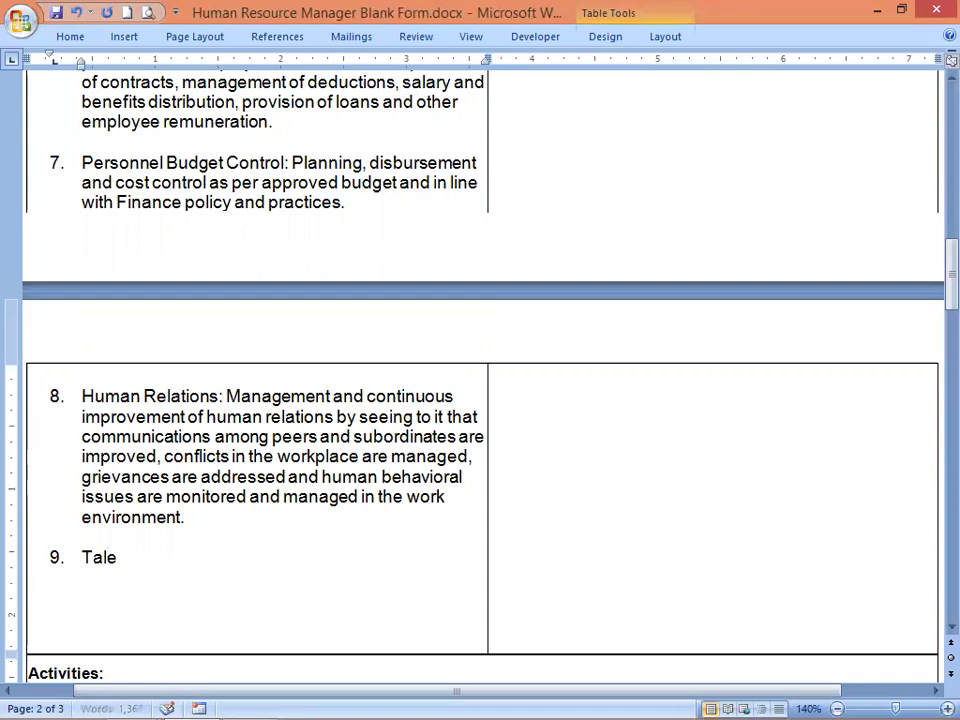
{"action": "type", "text": "nt Management"}
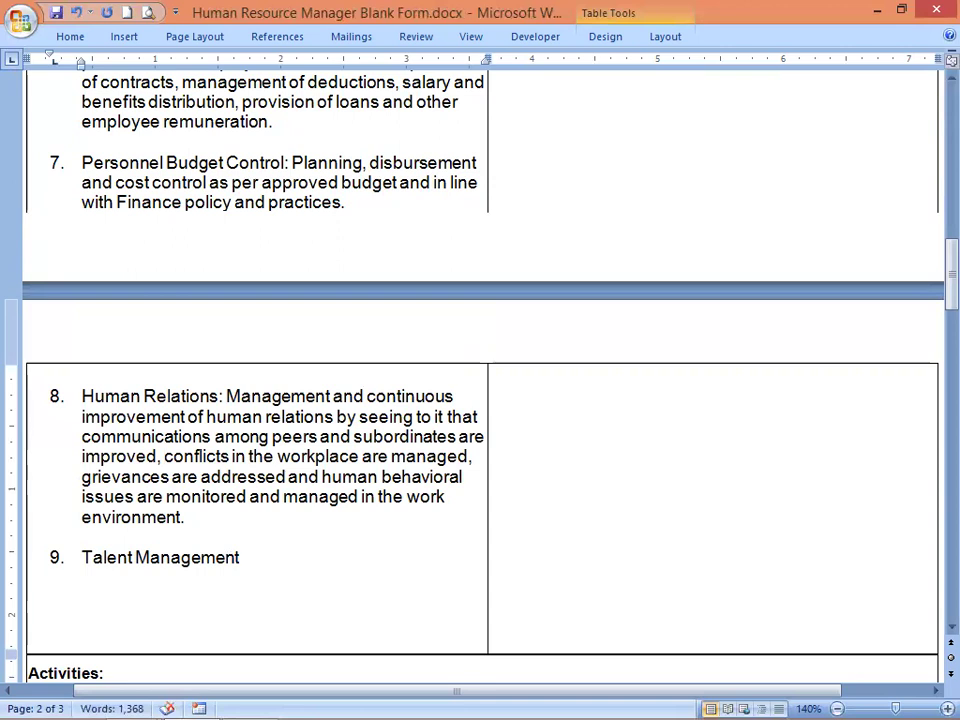
{"action": "type", "text": ":"}
{"action": "key", "text": "Left"}
{"action": "key", "text": "BackSpace"}
{"action": "key", "text": "End"}
Describe item 9, Talent Management, with "Ensure that employees are provided with the knowledge and skill sets required for the roles and responsibilities".
{"action": "type", "text": "Ens"}
{"action": "type", "text": "re"}
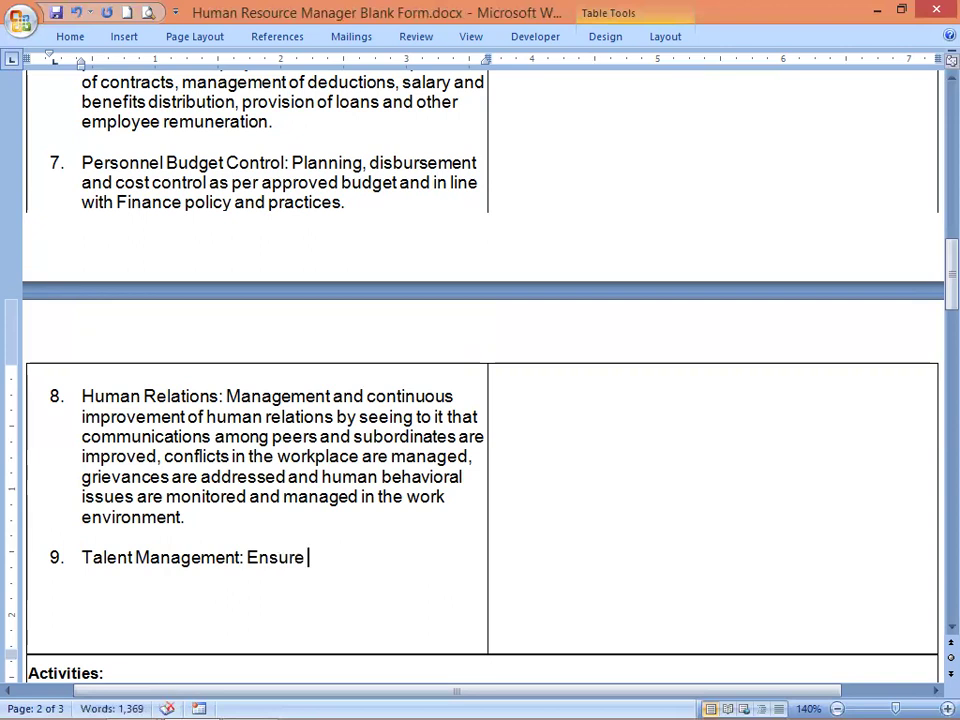
{"action": "type", "text": " that"}
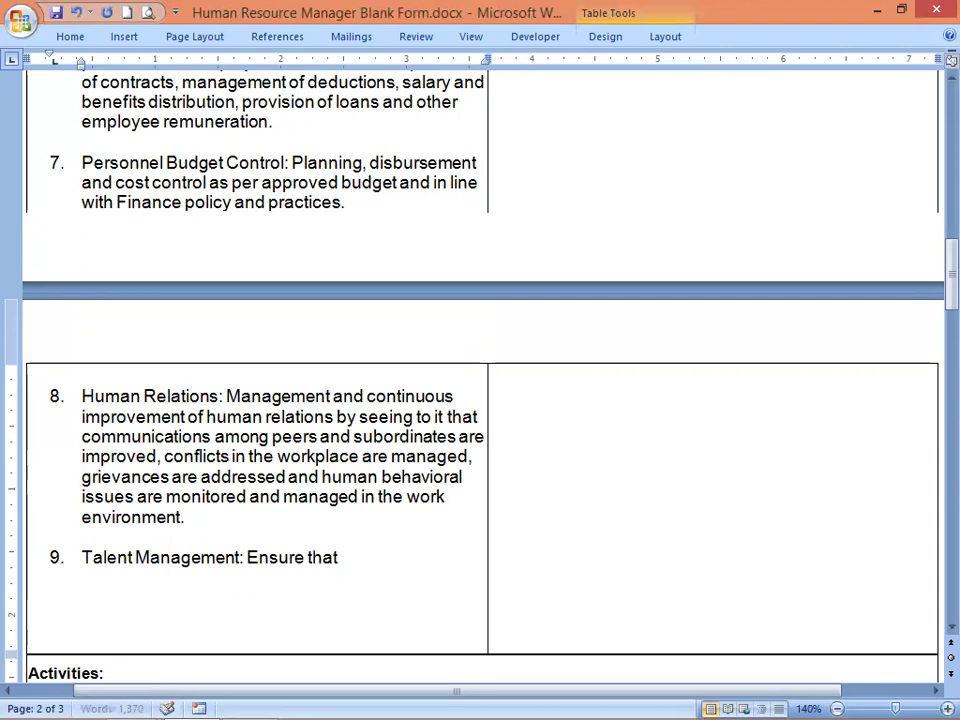
{"action": "type", "text": " employees are"}
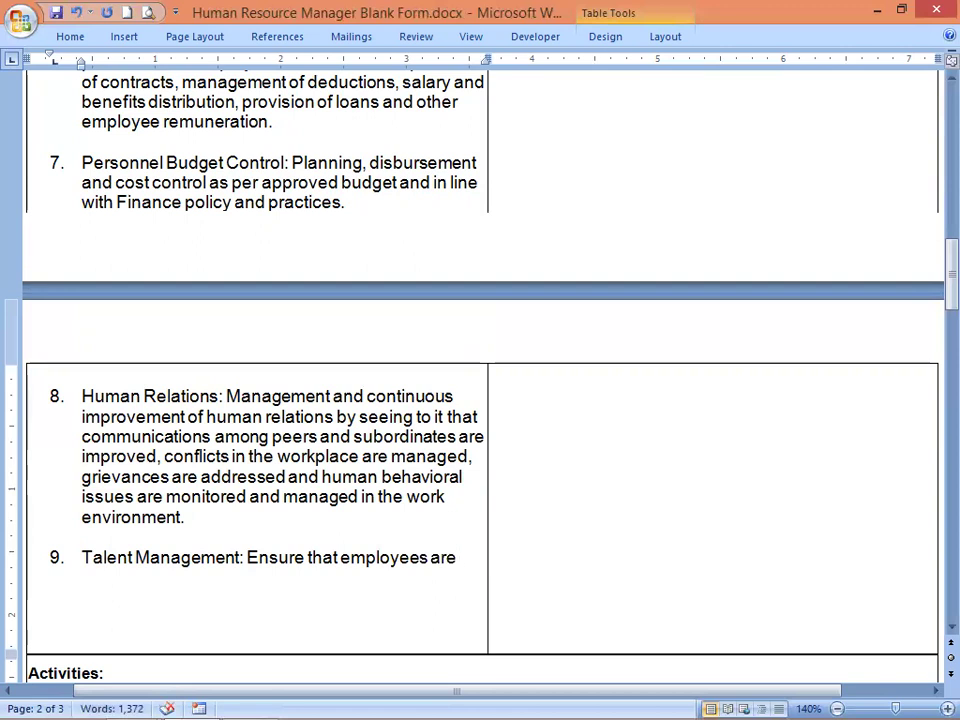
{"action": "type", "text": " pr"}
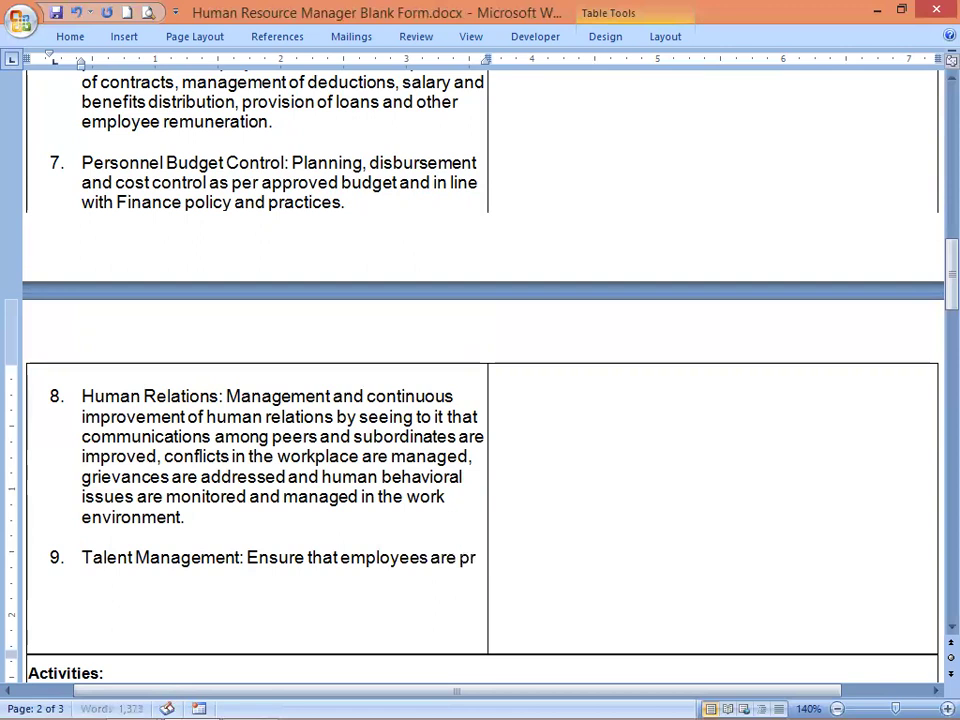
{"action": "type", "text": "ovide"}
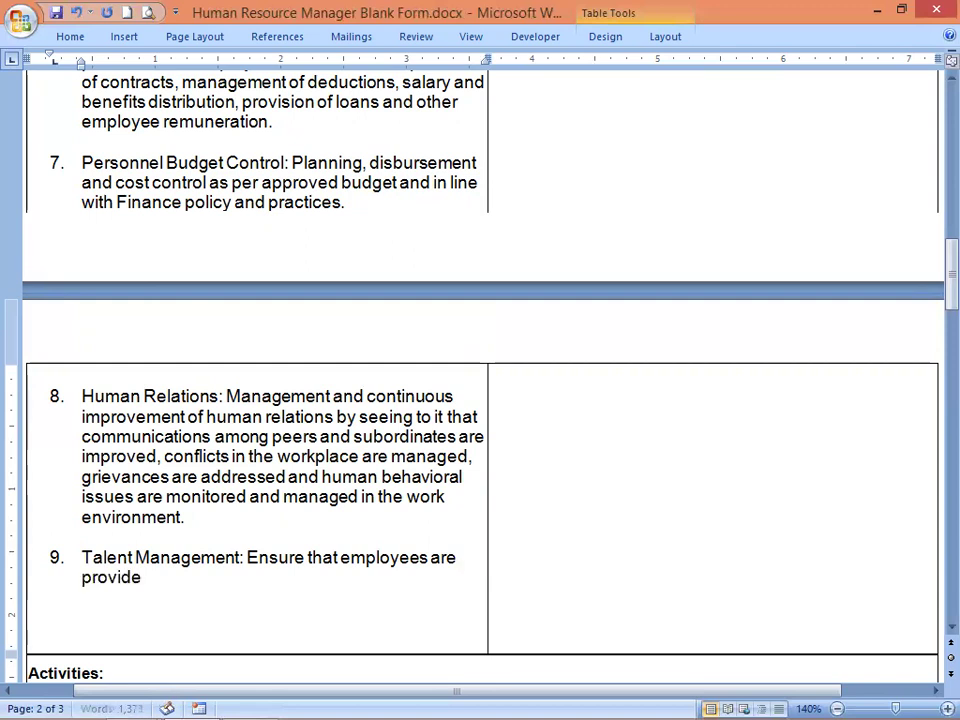
{"action": "type", "text": "d w"}
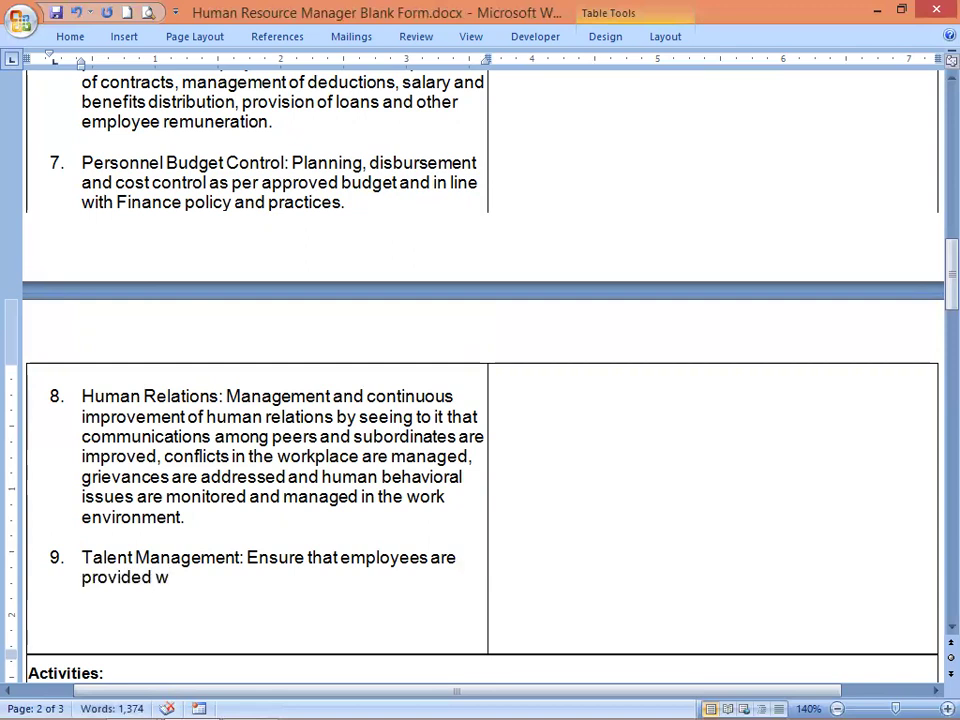
{"action": "type", "text": "ith th"}
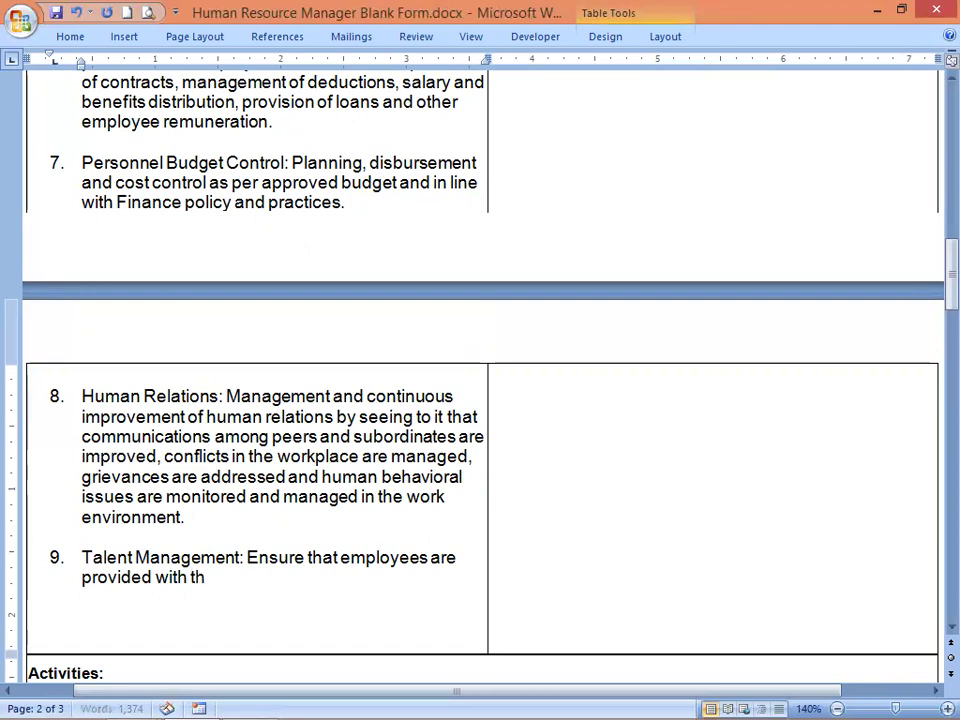
{"action": "type", "text": "e knowledge"}
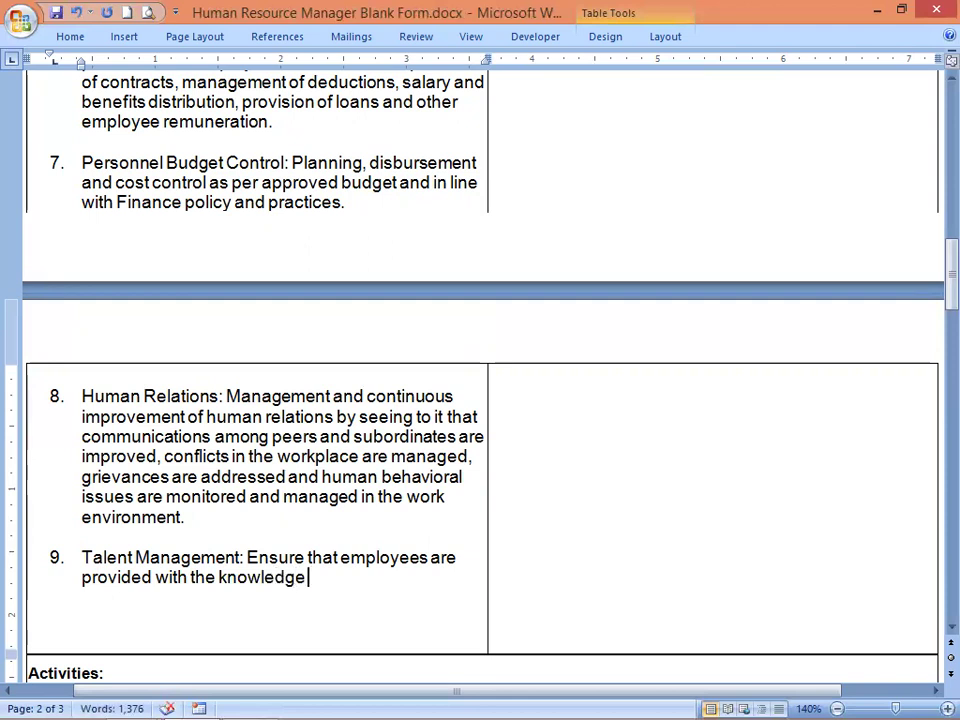
{"action": "type", "text": " and skill se"}
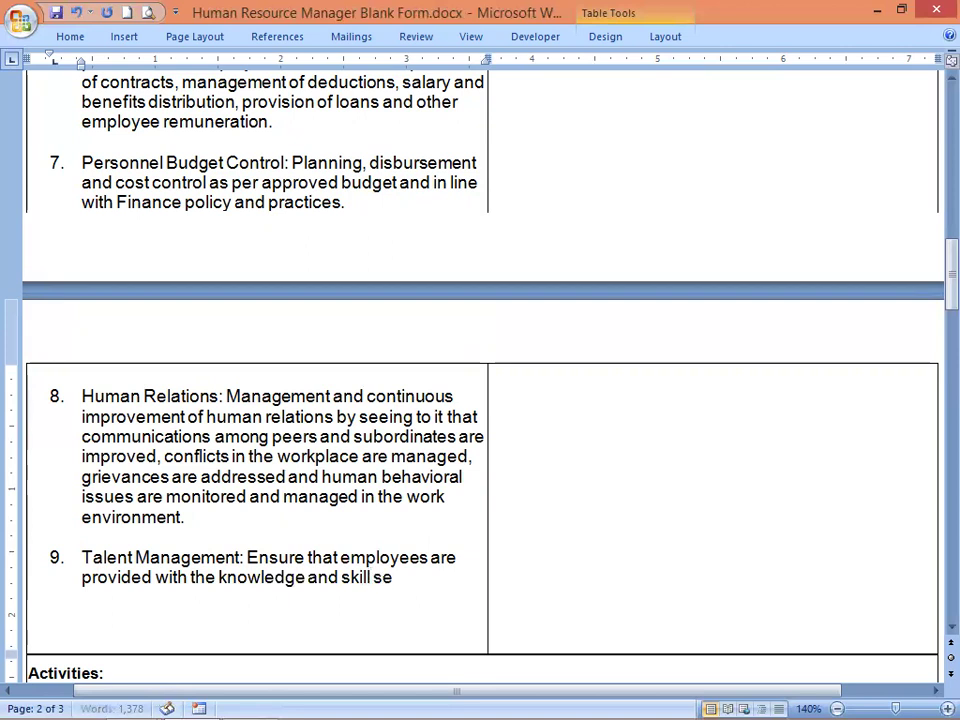
{"action": "type", "text": "ts required"}
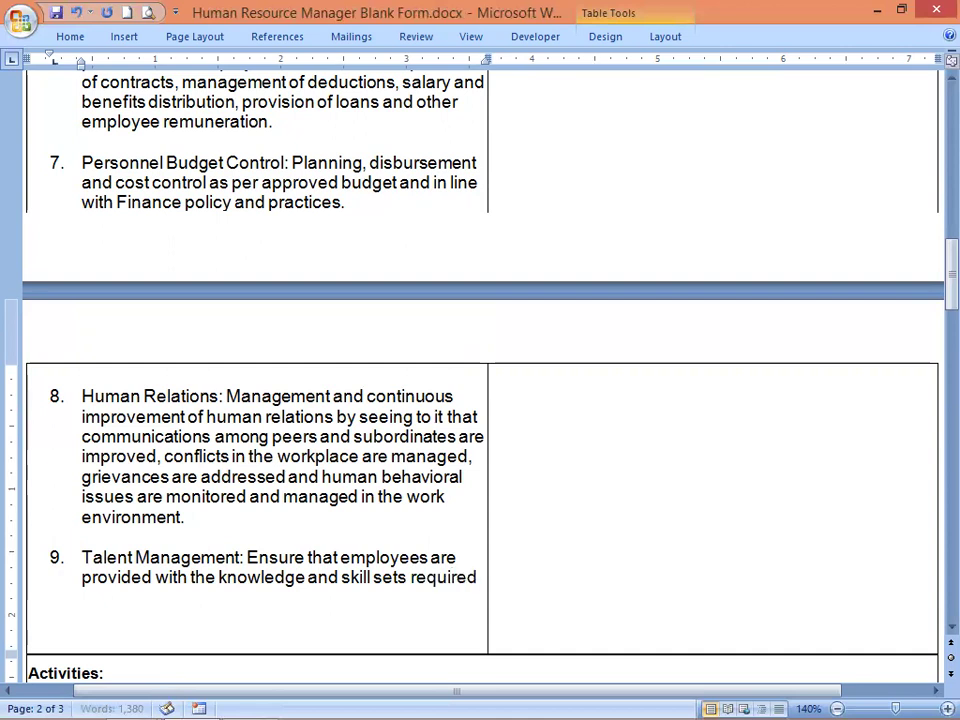
{"action": "type", "text": " for the role"}
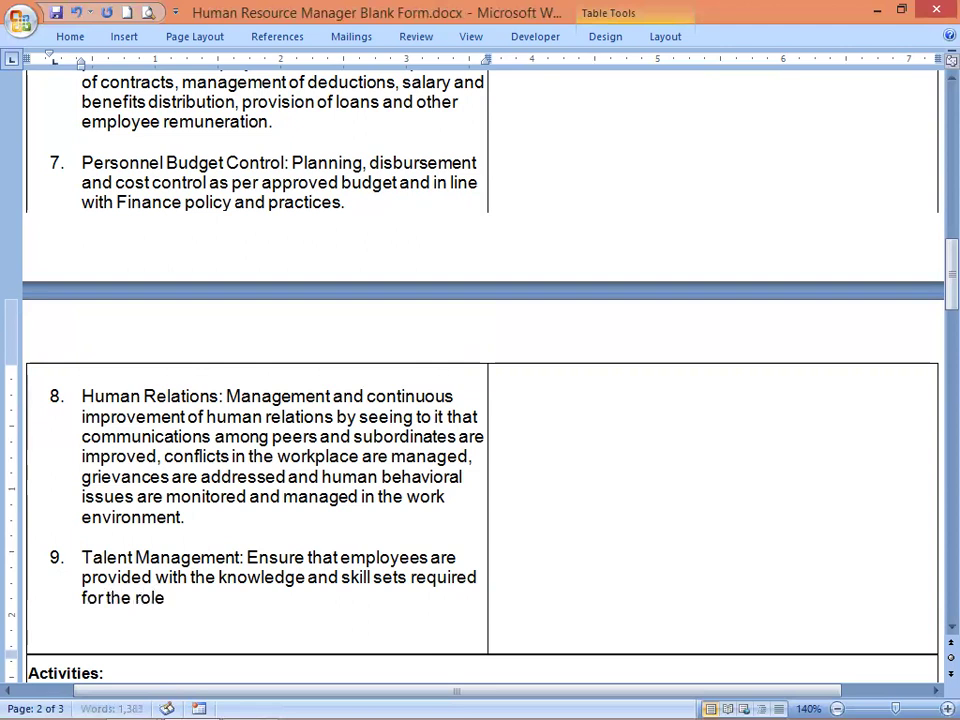
{"action": "type", "text": "s and respon"}
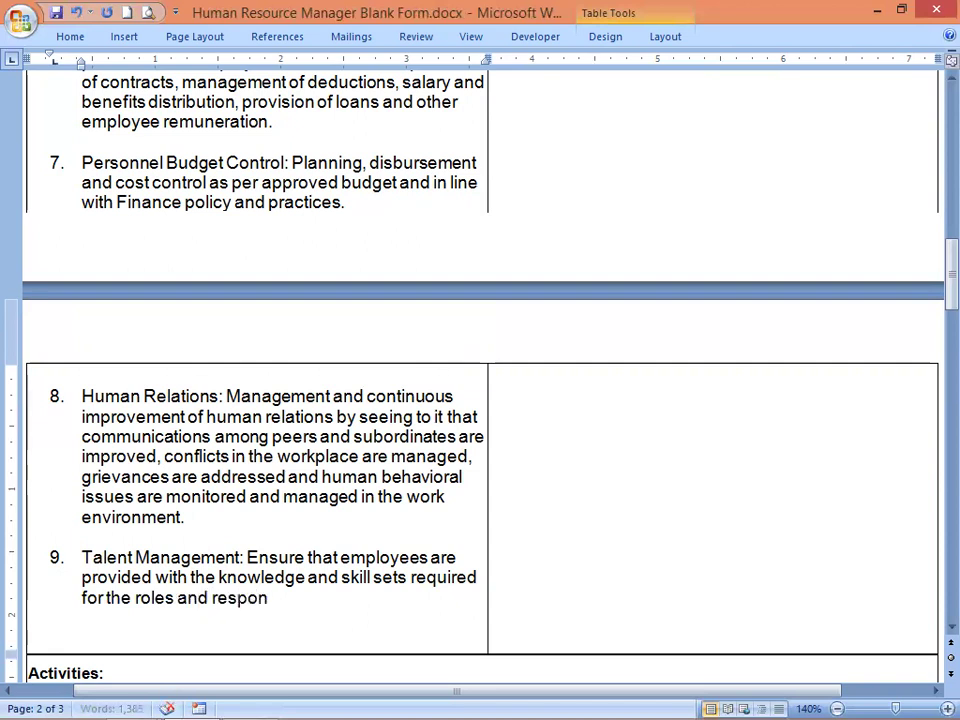
{"action": "type", "text": "sibilities"}
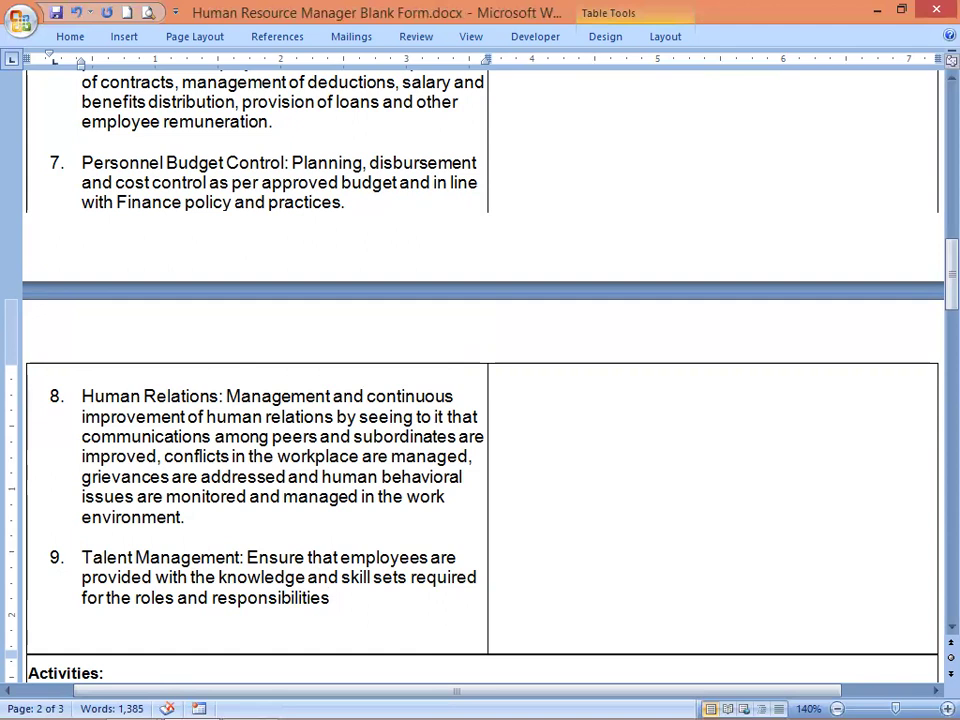
End item 9's first sentence with a period and start a second one reading "Selects the employee who has potential for career development,".
{"action": "type", "text": ". Sele"}
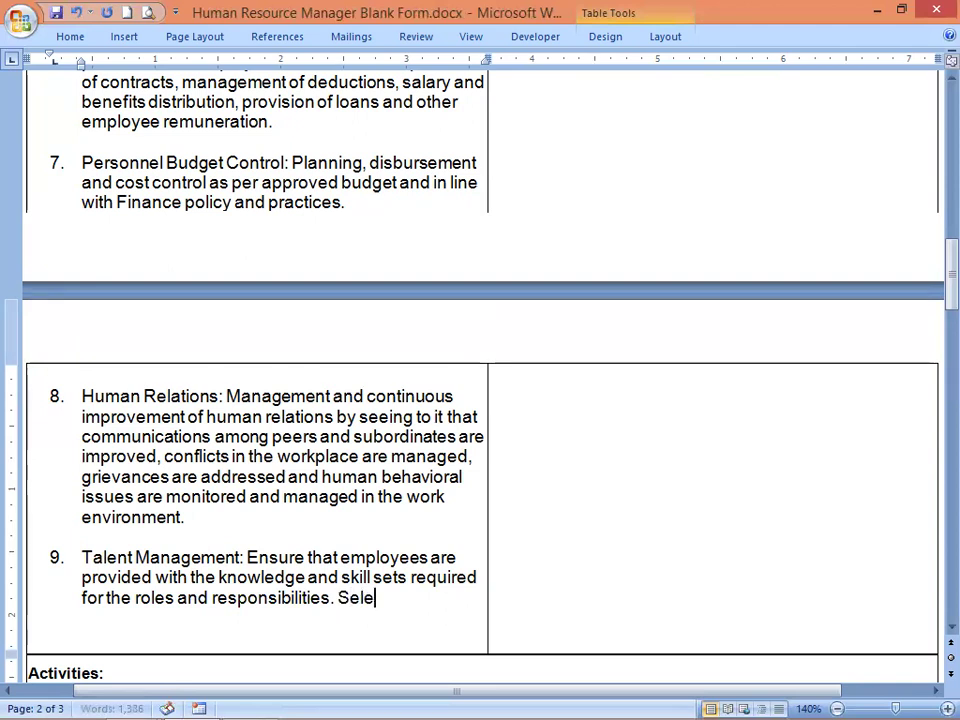
{"action": "type", "text": "cts"}
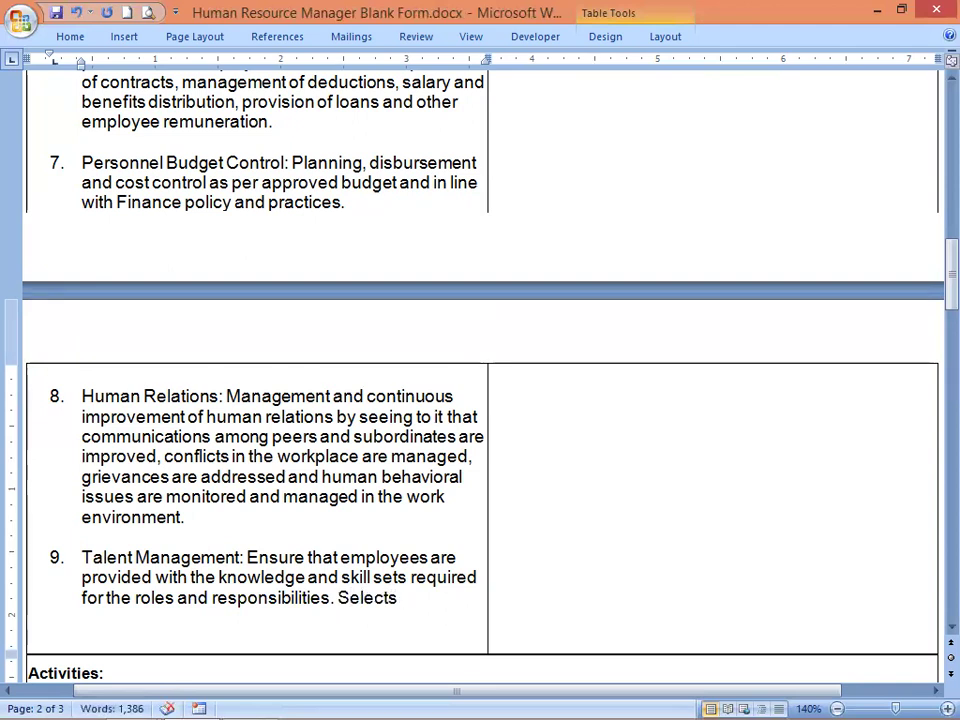
{"action": "type", "text": " the"}
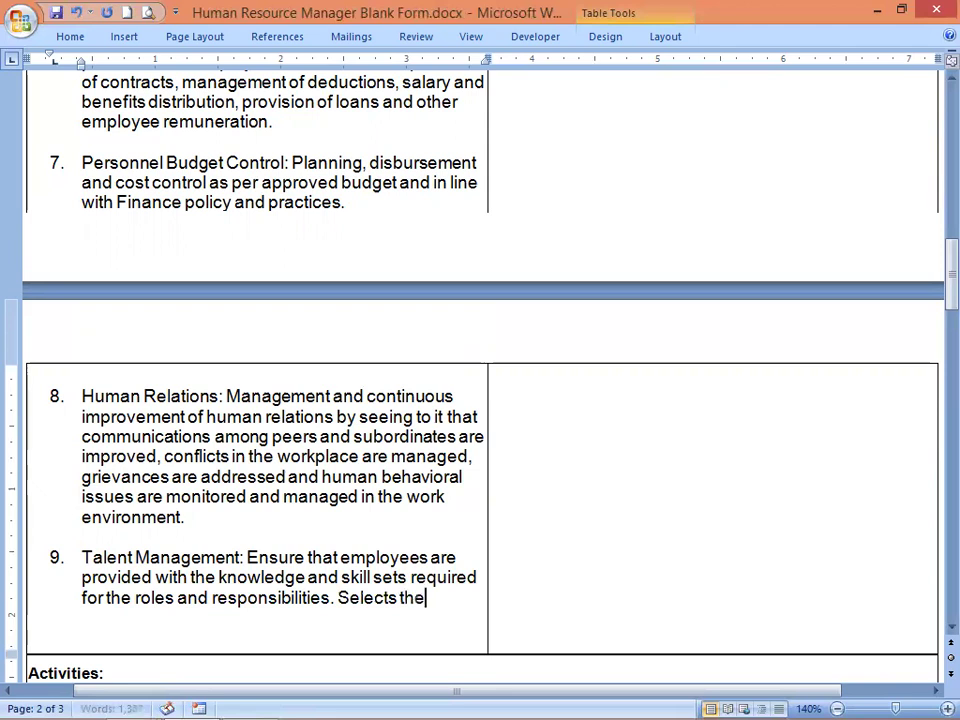
{"action": "type", "text": " employee"}
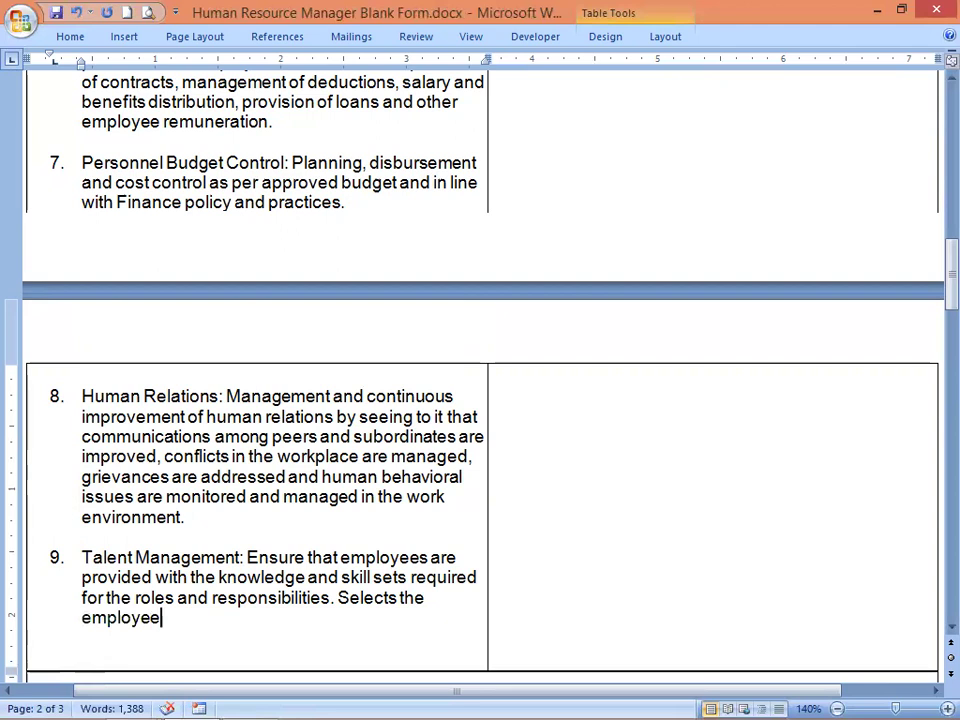
{"action": "type", "text": " who h"}
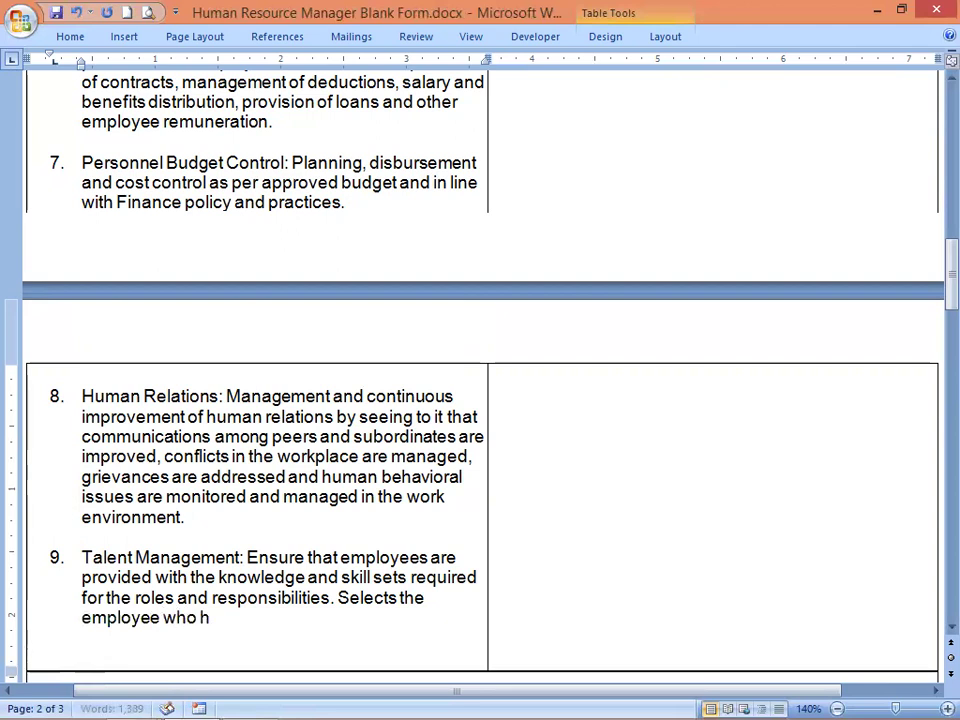
{"action": "type", "text": "as potenti"}
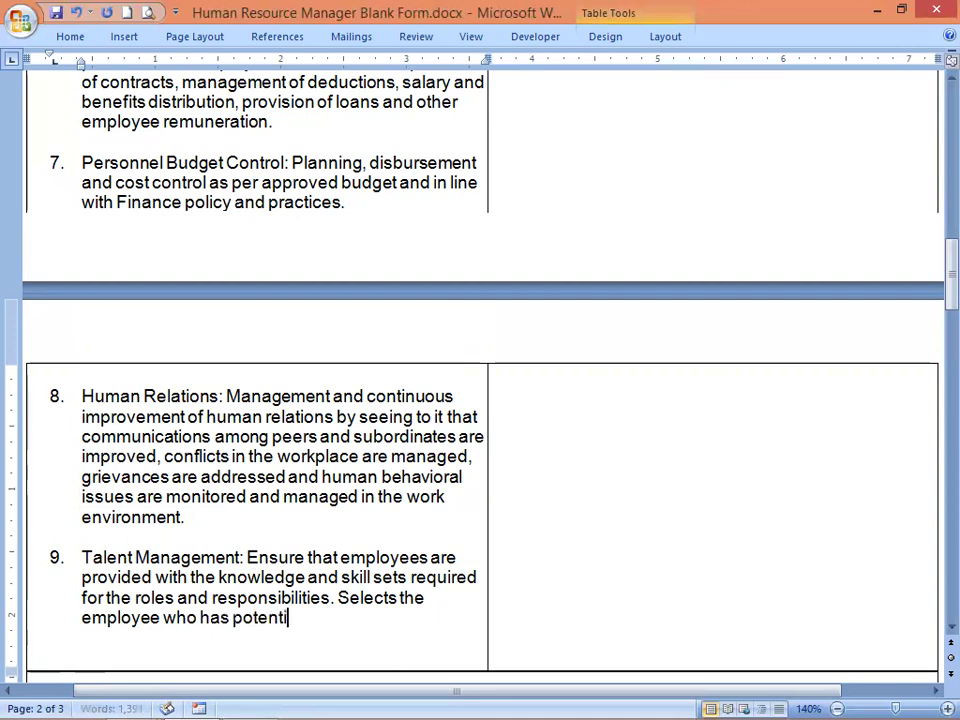
{"action": "type", "text": "al"}
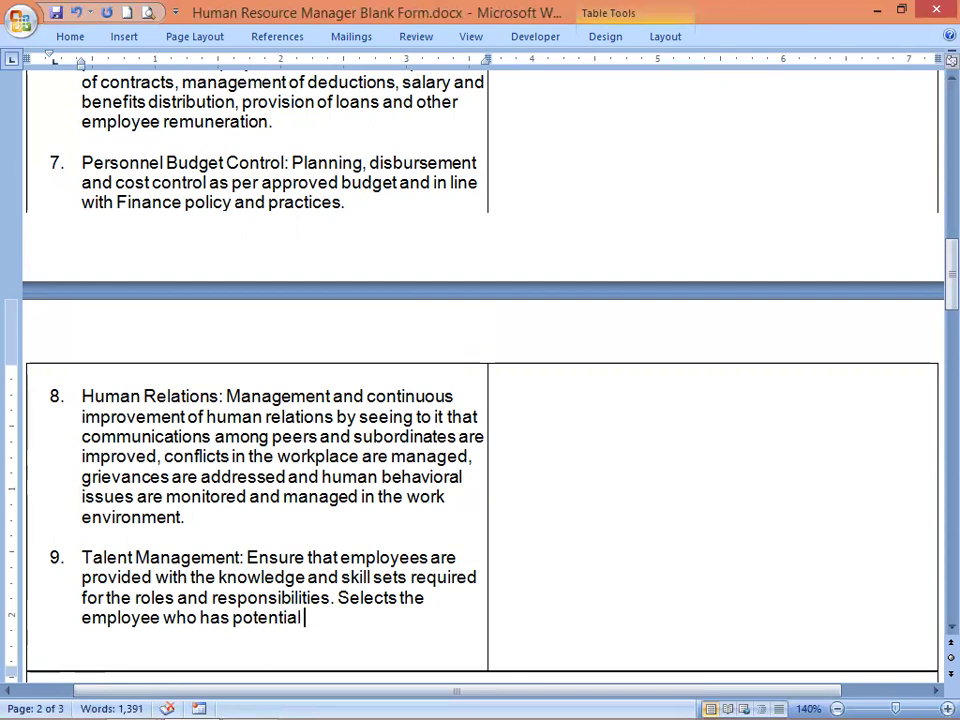
{"action": "type", "text": "for career"}
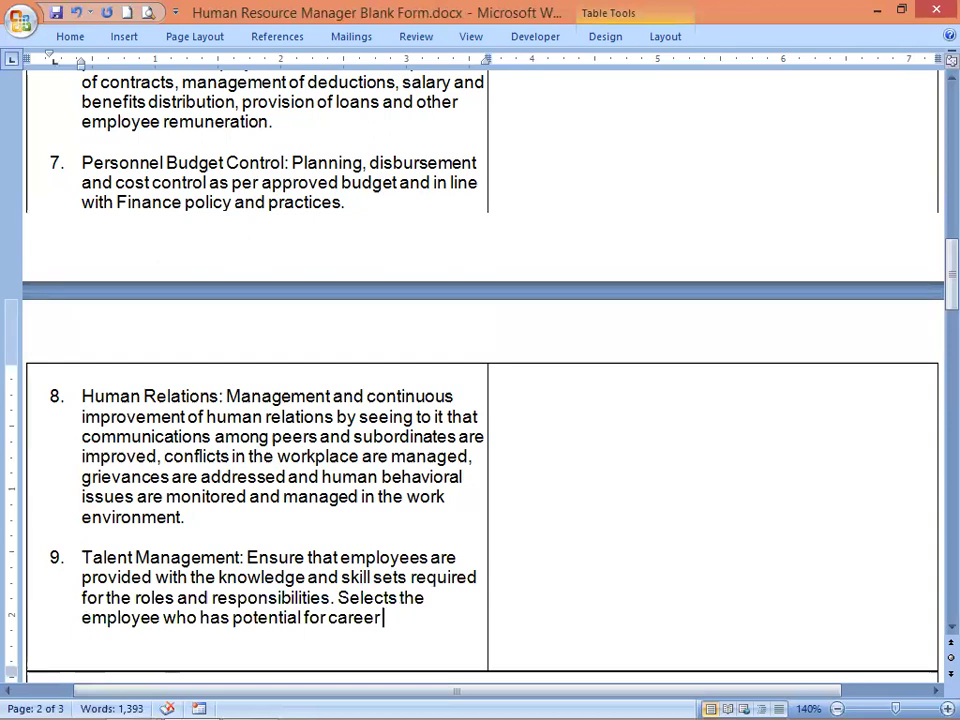
{"action": "type", "text": " dev"}
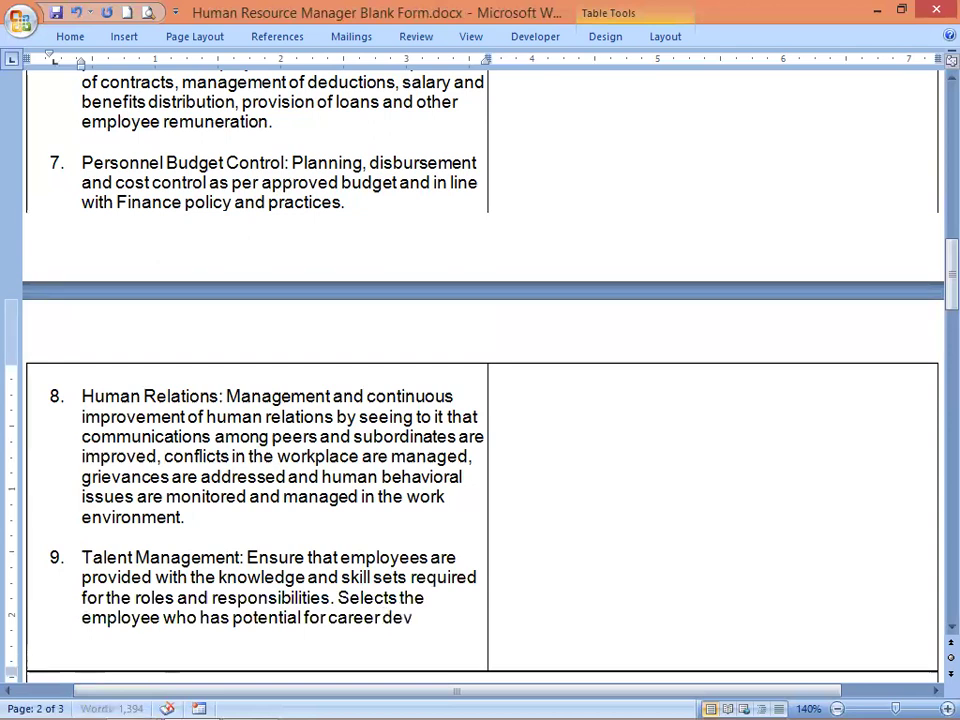
{"action": "type", "text": "elopment"}
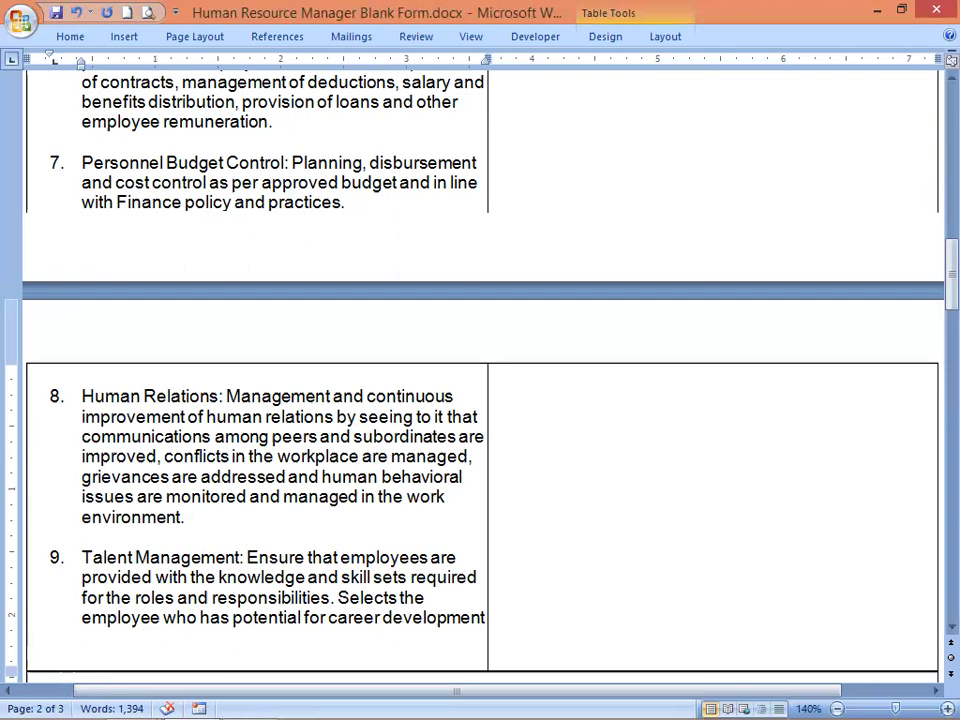
{"action": "type", "text": ","}
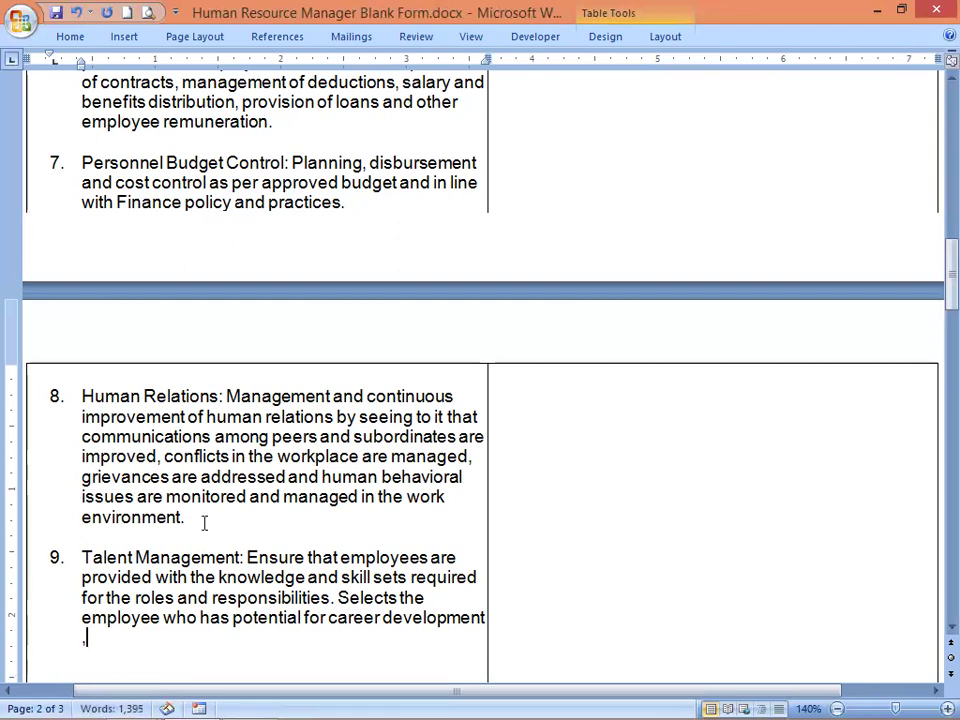
{"action": "key", "text": "BackSpace"}
{"action": "key", "text": "BackSpace"}
{"action": "type", "text": ","}
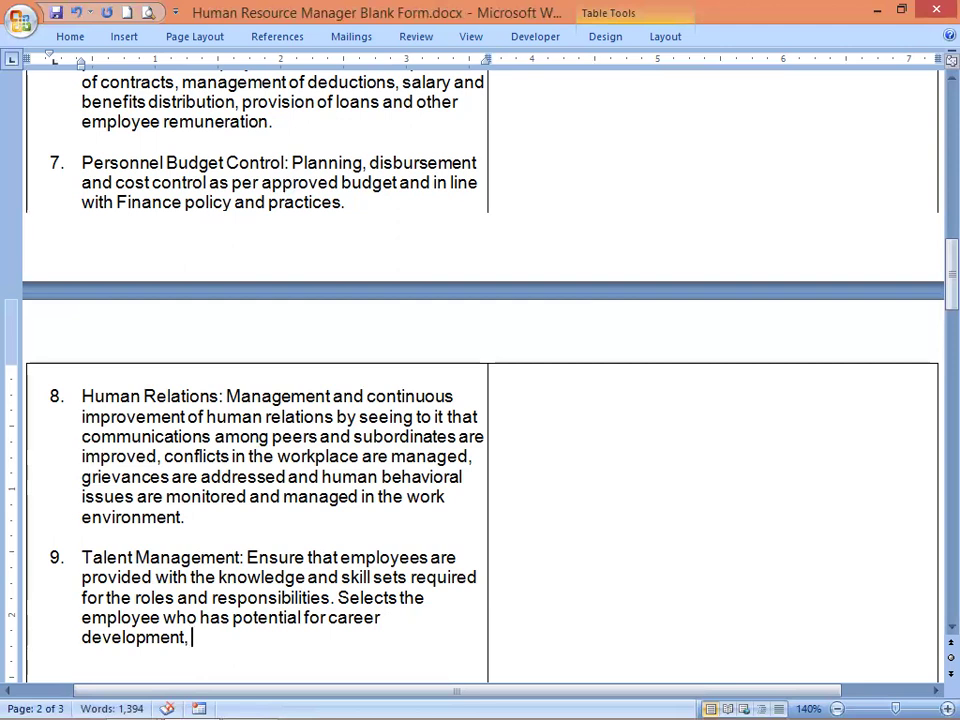
Finish the second sentence of the Talent Management item with "succession planning promotions.".
{"action": "type", "text": " succ"}
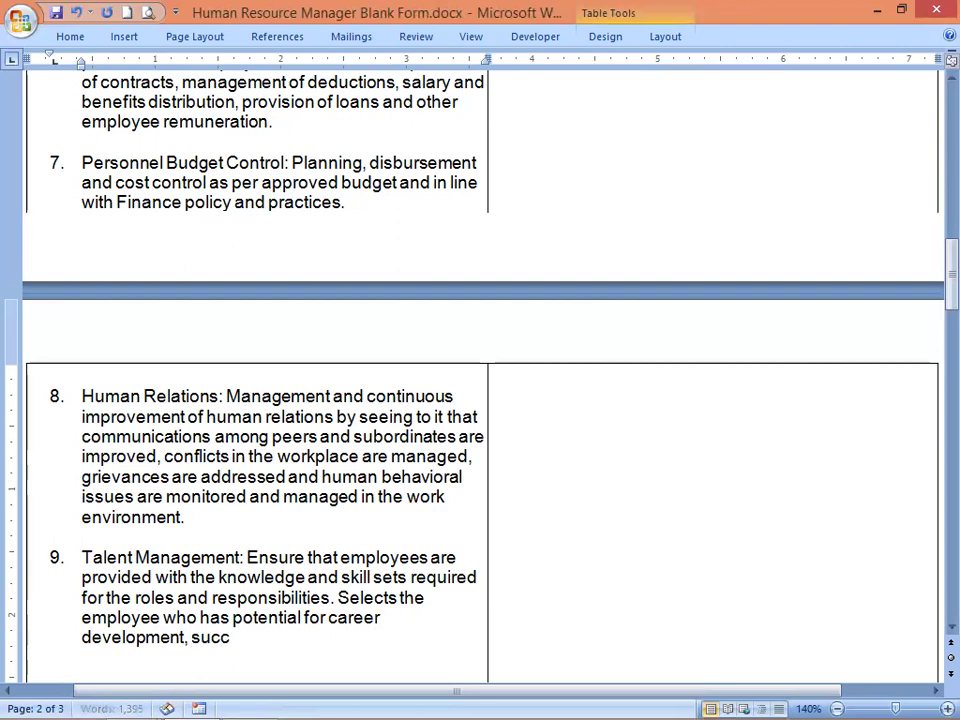
{"action": "type", "text": "ession"}
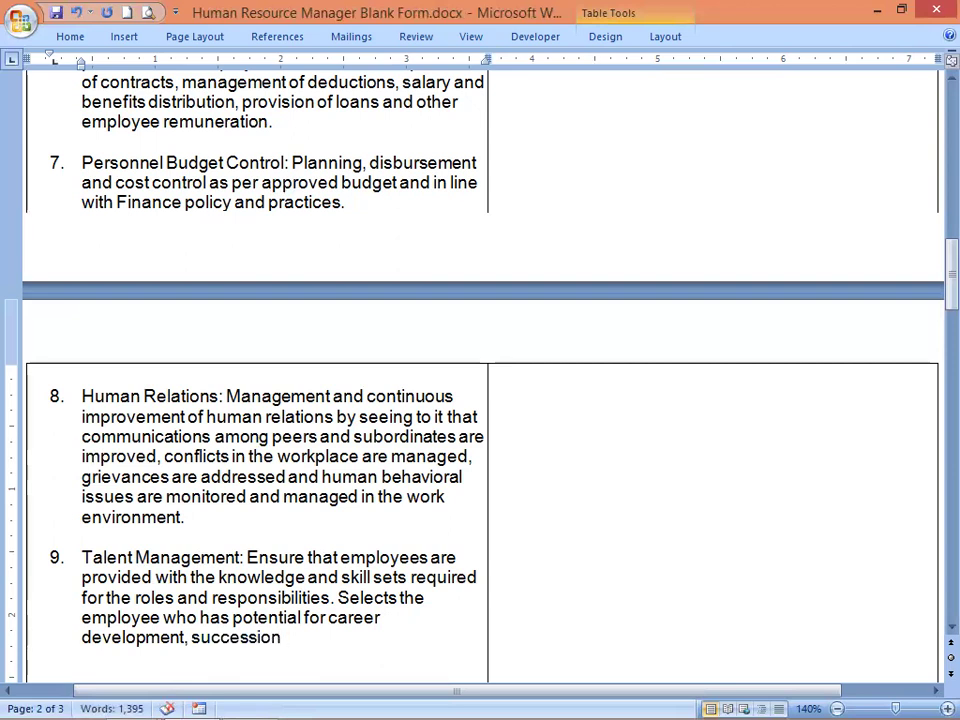
{"action": "type", "text": " planning"}
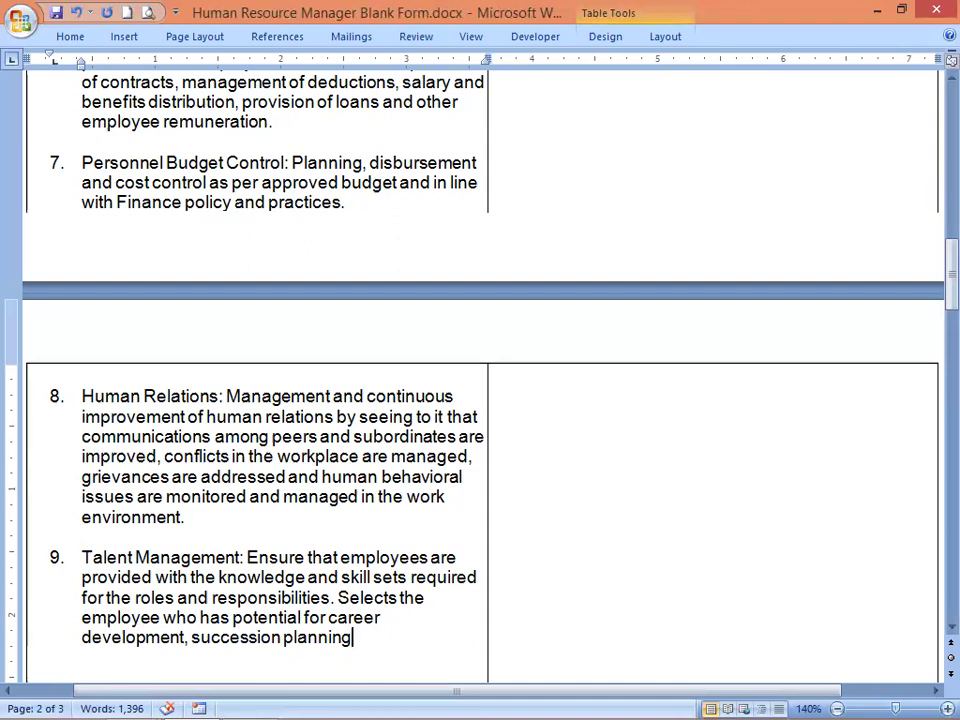
{"action": "type", "text": "promo"}
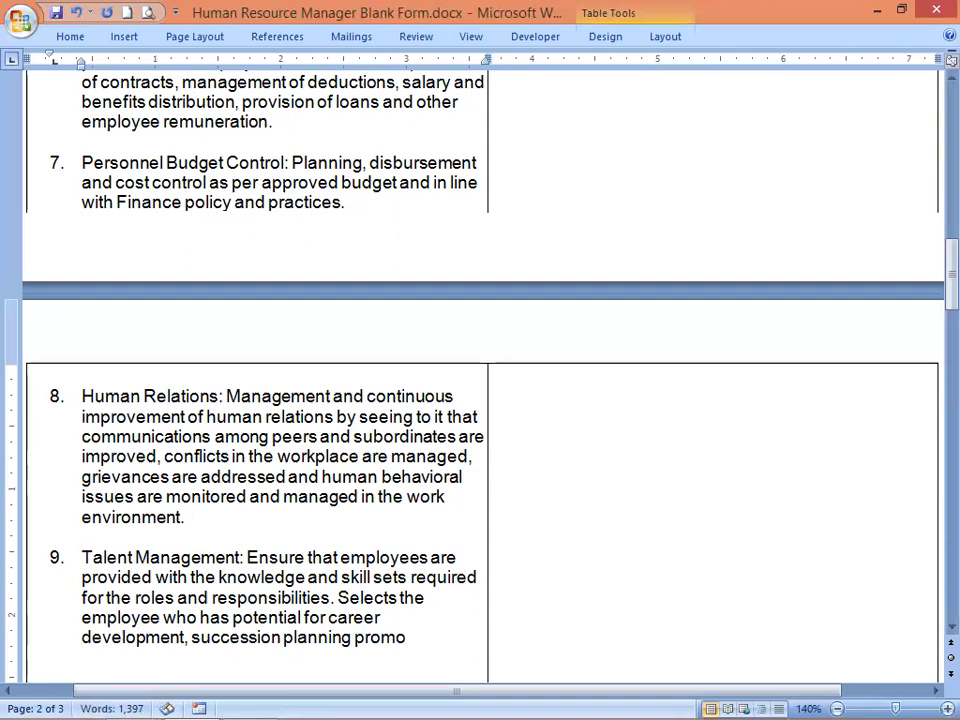
{"action": "type", "text": "tions."}
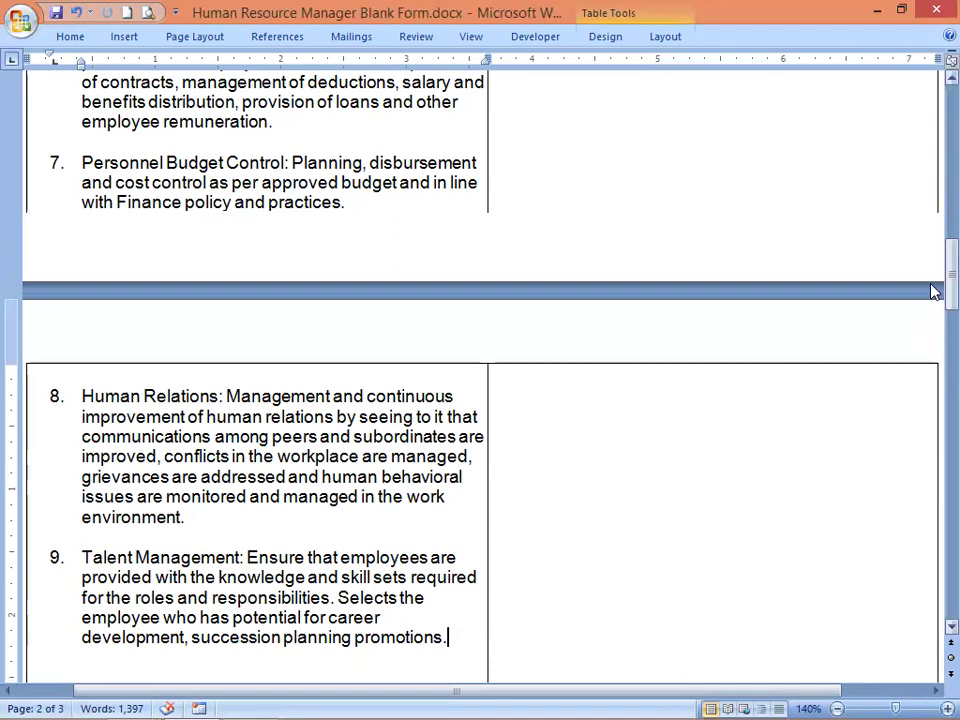
Place the text cursor at the end of item 8 under Success Indicators, after "Sound communications across SBU.".
{"action": "left_click_drag", "start_coordinate": [931, 288], "coordinate": [932, 221]}
{"action": "left_click", "coordinate": [657, 542]}
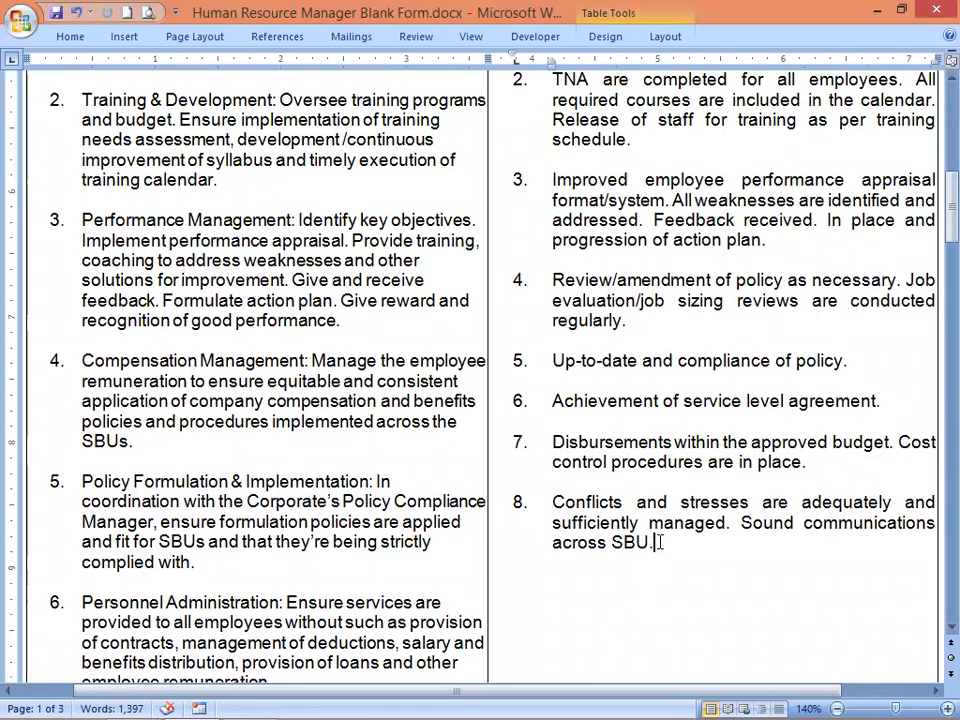